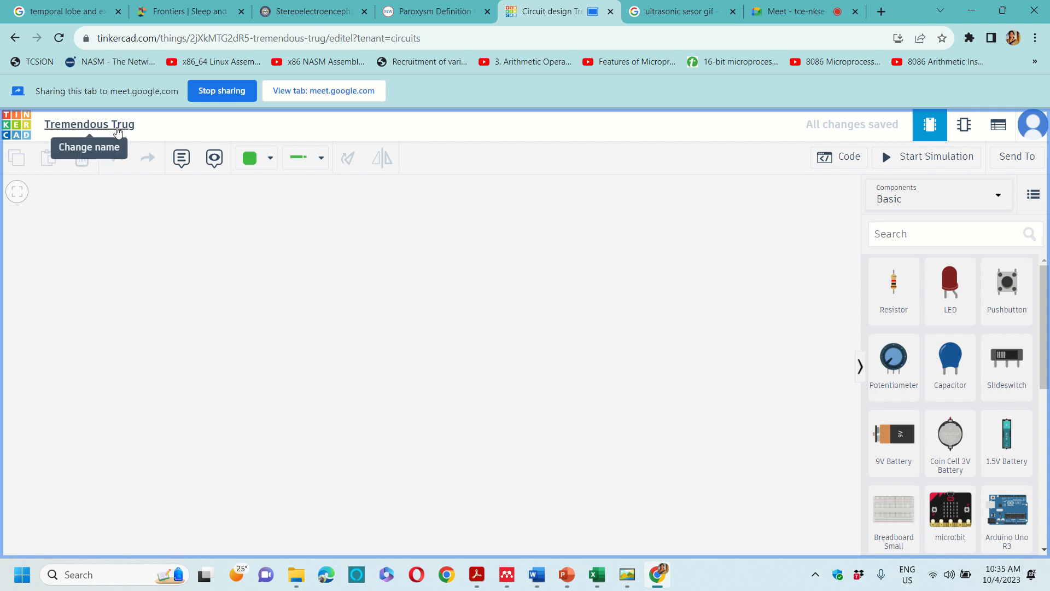
Step: Rename the circuit design as "PIR sensor interfacing"
click(117, 129)
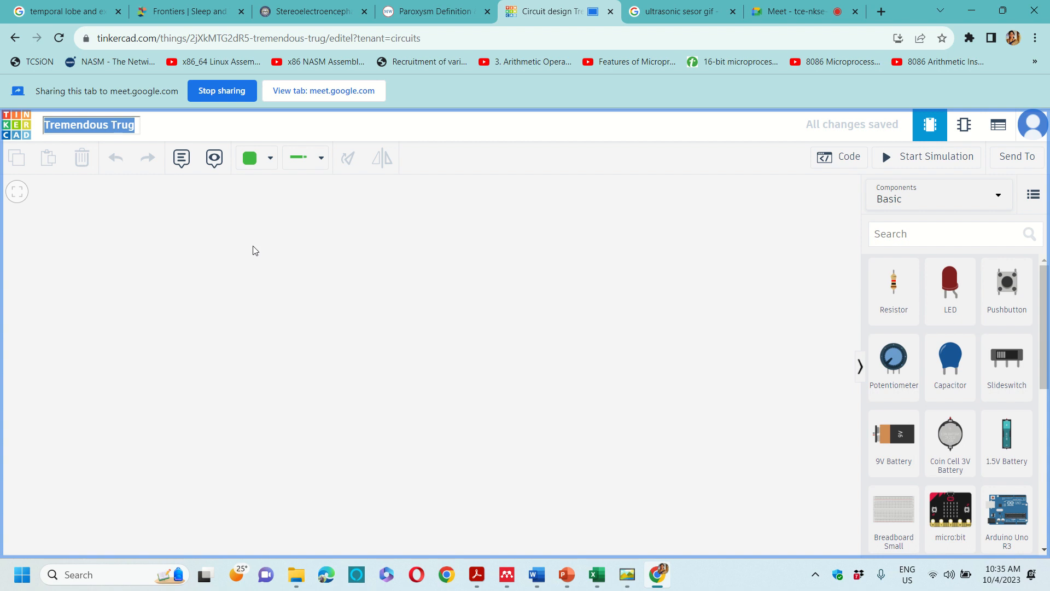
text(e)
key(BackSpace)
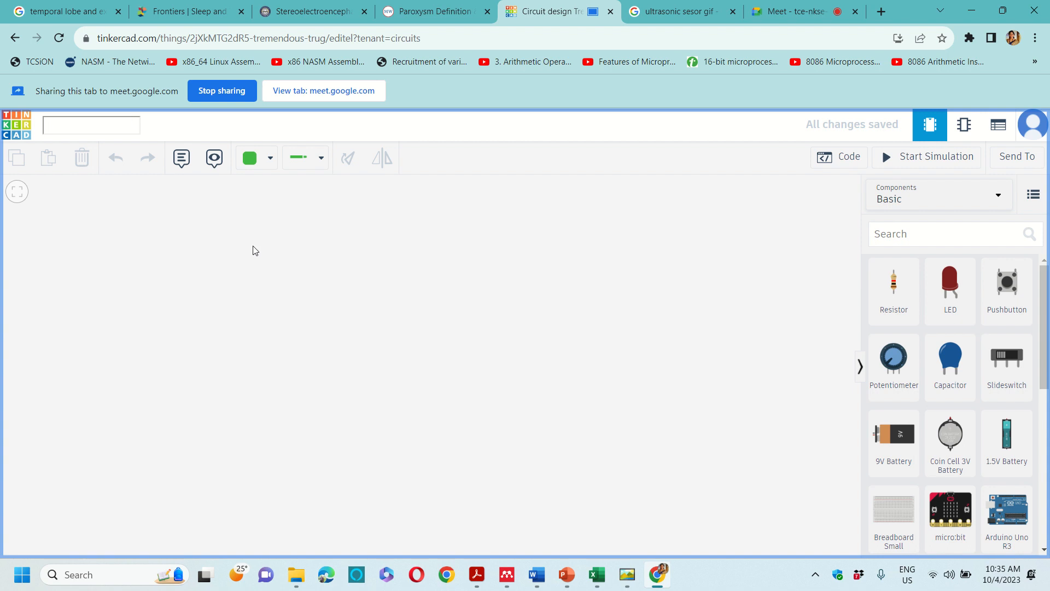
text(PIR)
text( sensor )
text(interfacin)
text(g)
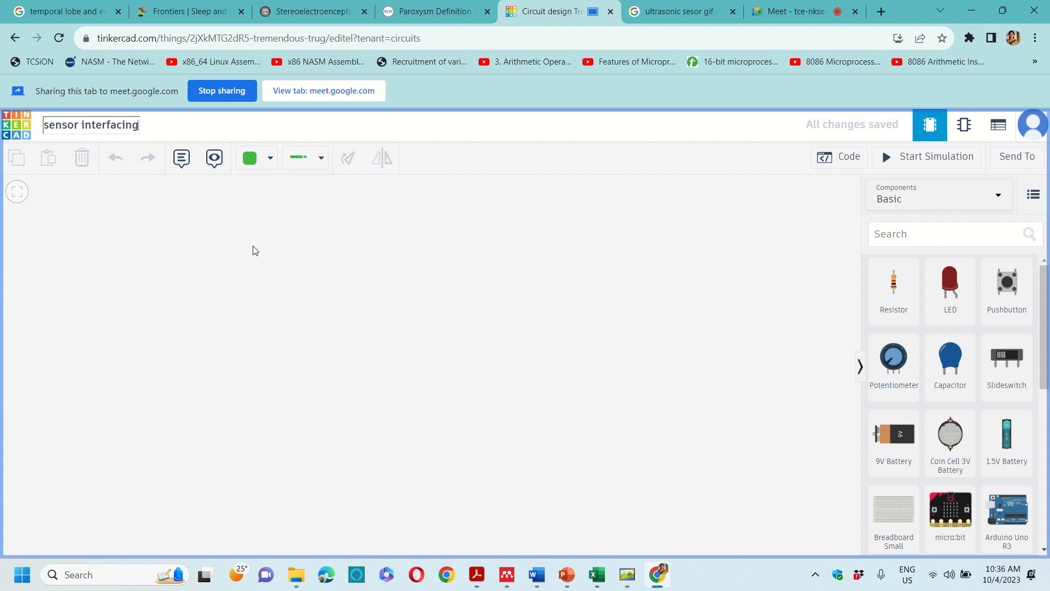
key(Escape)
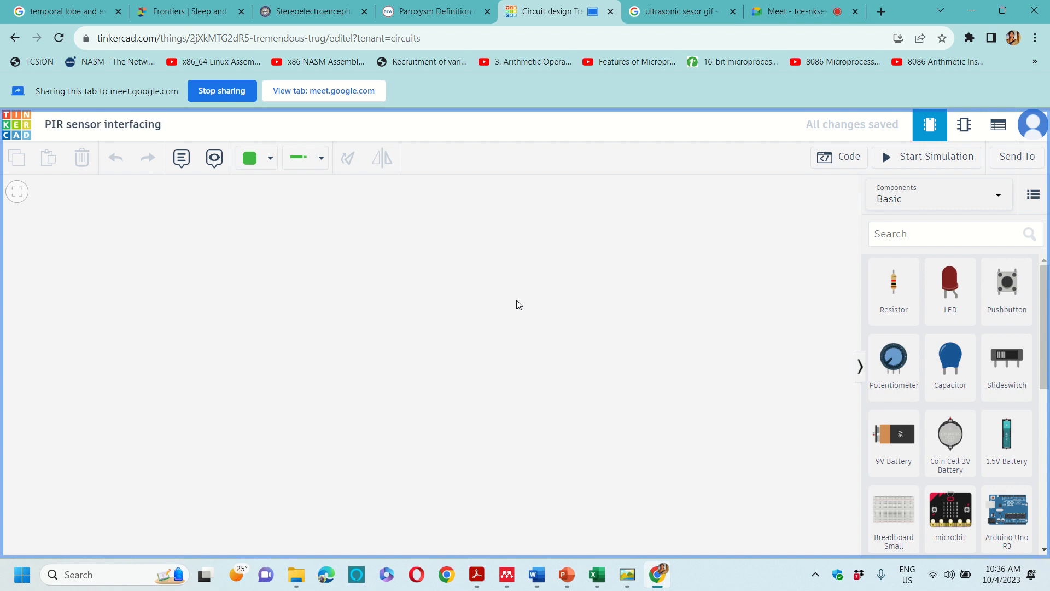
Step: Switch the component library to the Arduino starters and look through the available starter circuits
click(918, 201)
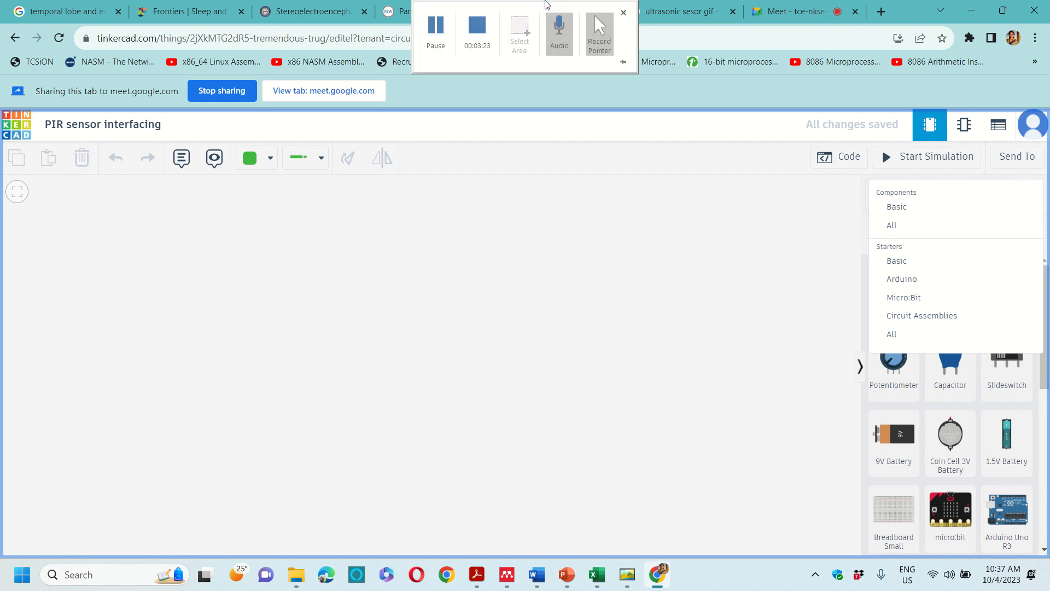
click(902, 279)
scroll(980, 463, down, 3)
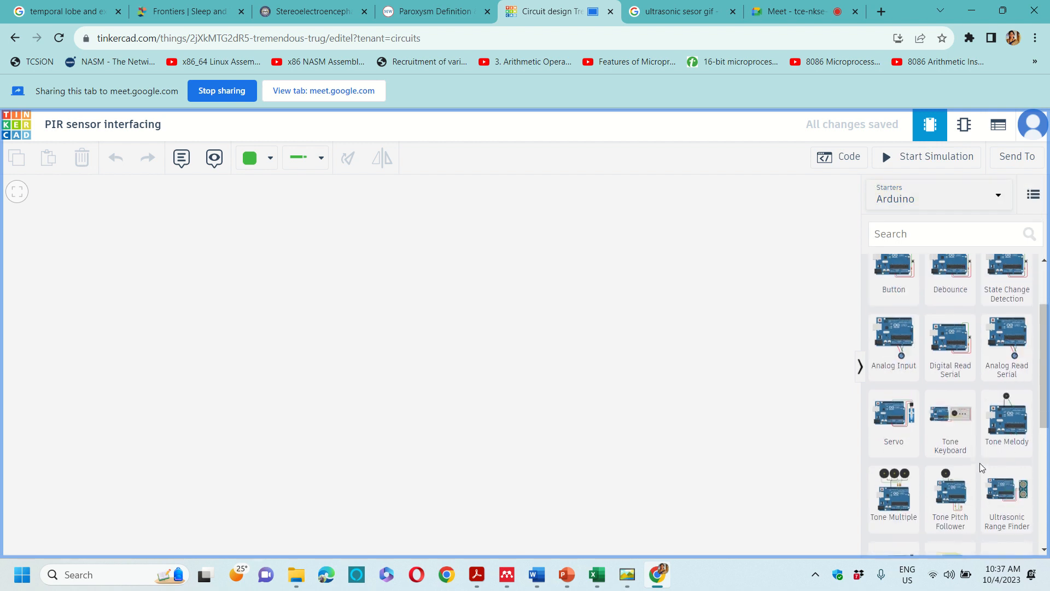
scroll(980, 462, down, 3)
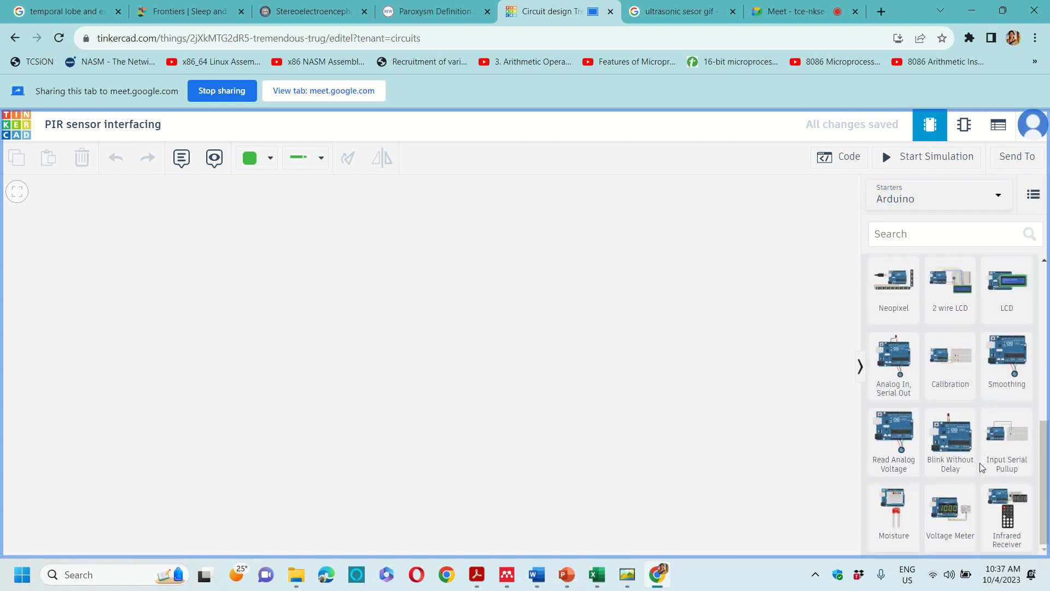
scroll(979, 463, up, 1)
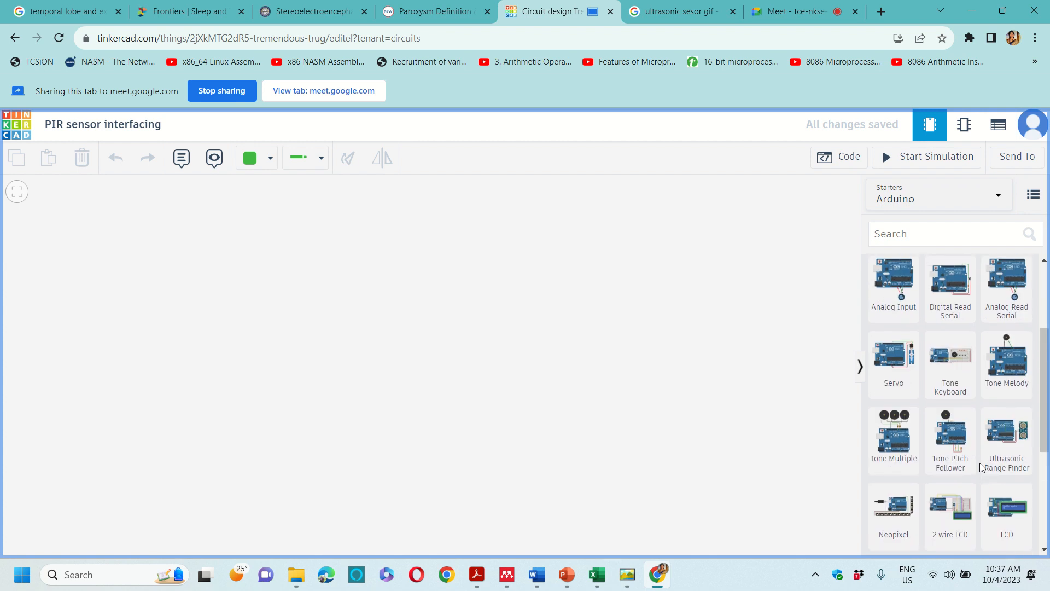
scroll(981, 466, up, 2)
scroll(981, 467, up, 1)
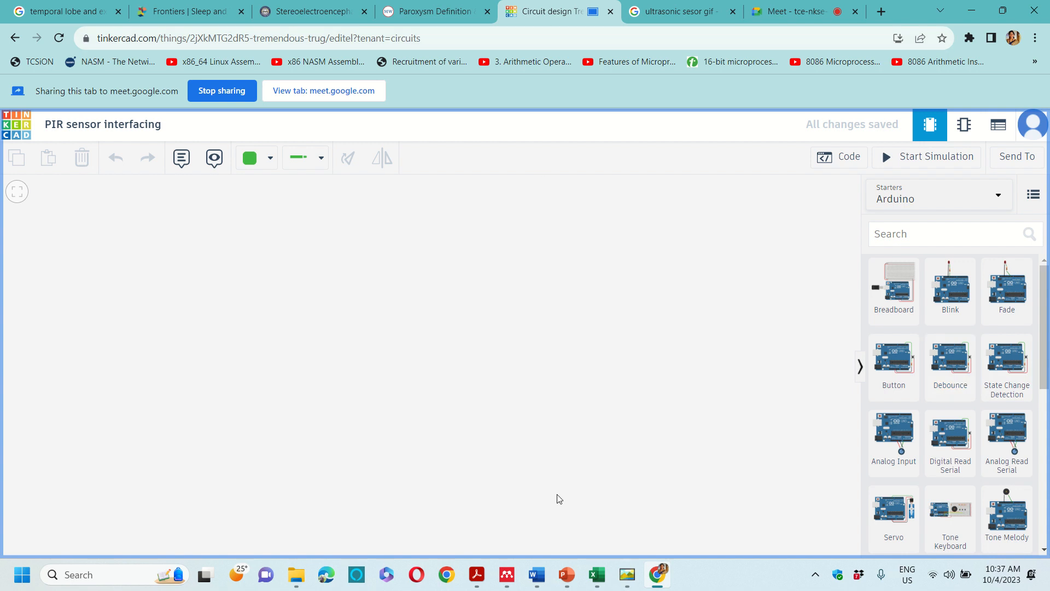
Step: Minimise the browser, presentation and photo viewer windows to reach the desktop, and launch the Arduino IDE
mouse_move(482, 580)
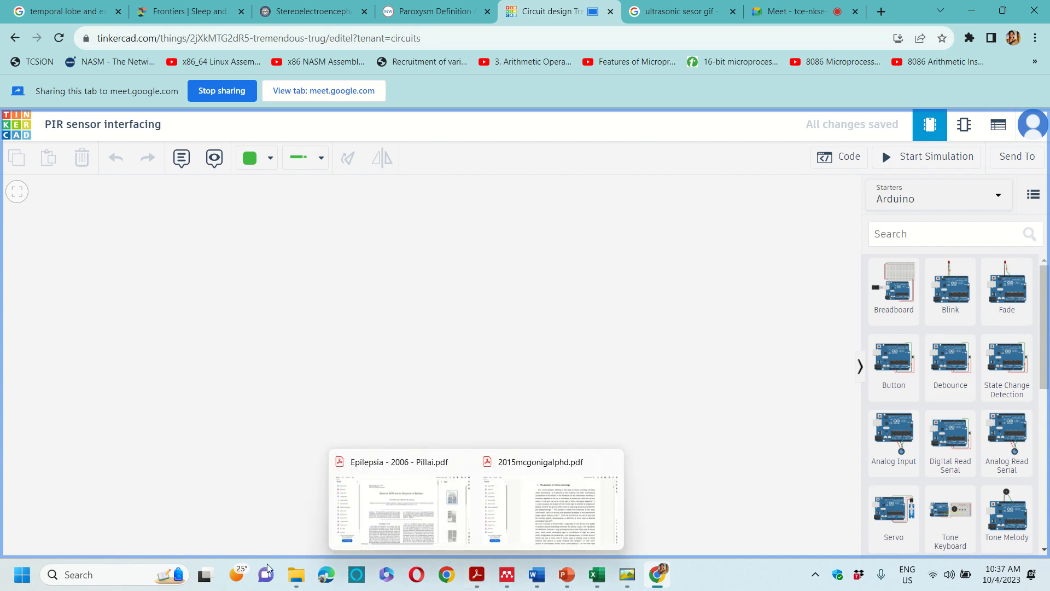
click(975, 7)
click(975, 6)
click(976, 7)
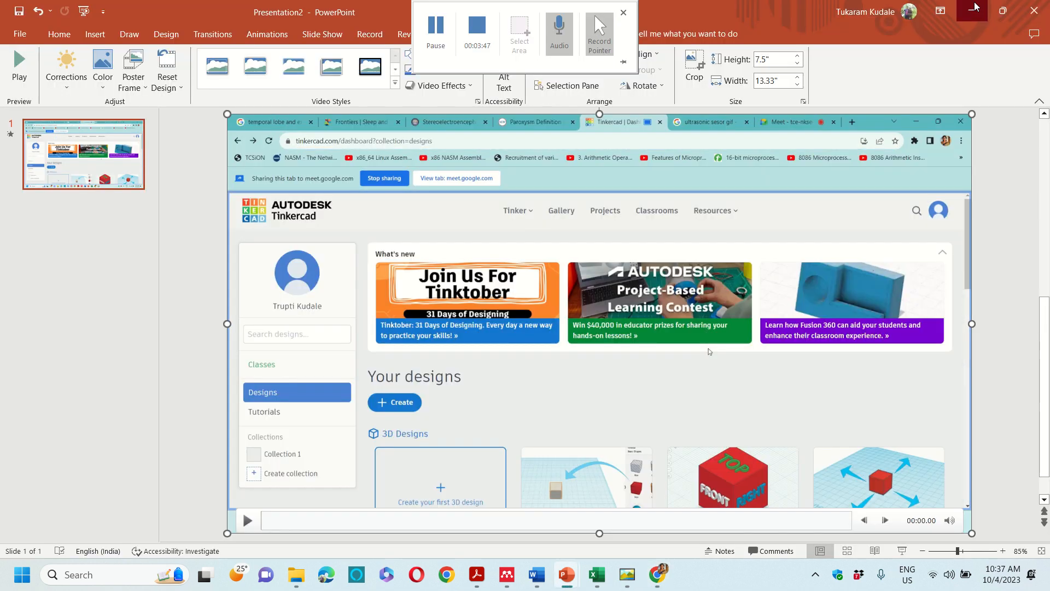
click(975, 6)
click(975, 6)
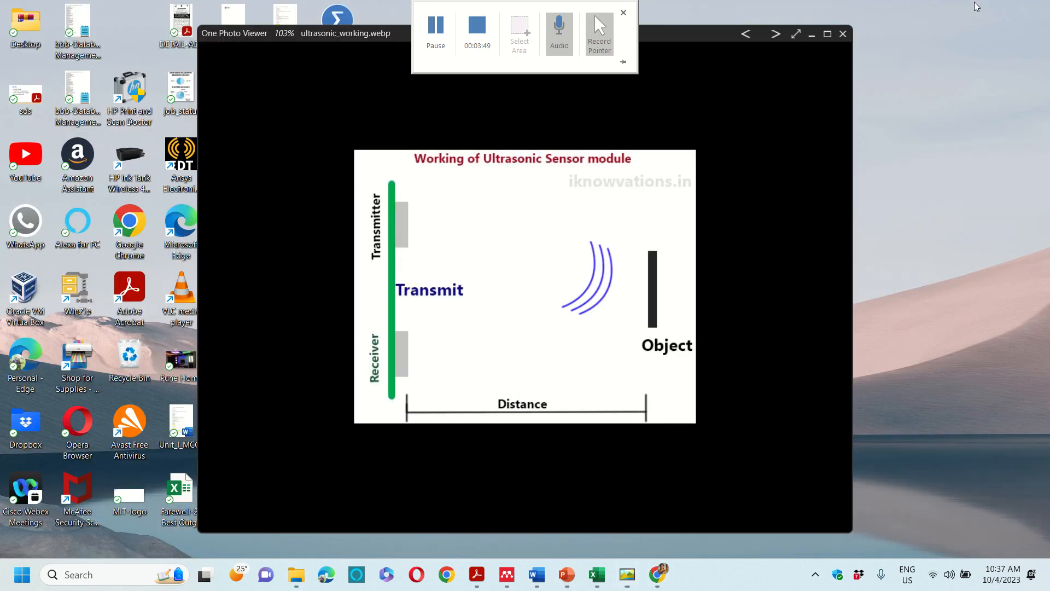
click(814, 38)
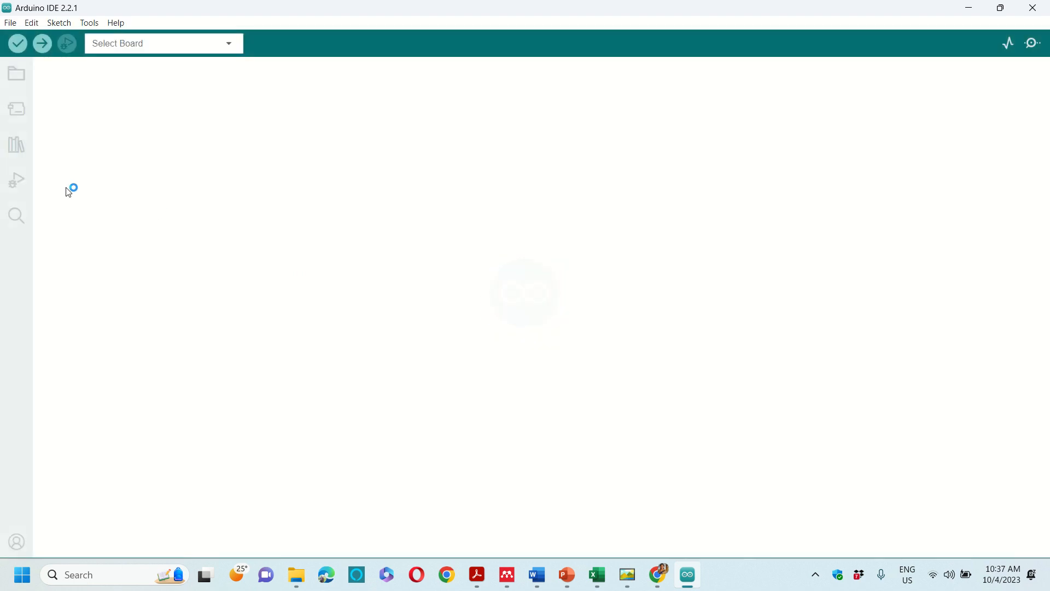
Step: Look for an existing sketch to open in the Arduino folder's Blink1 and libraries subfolders
click(17, 24)
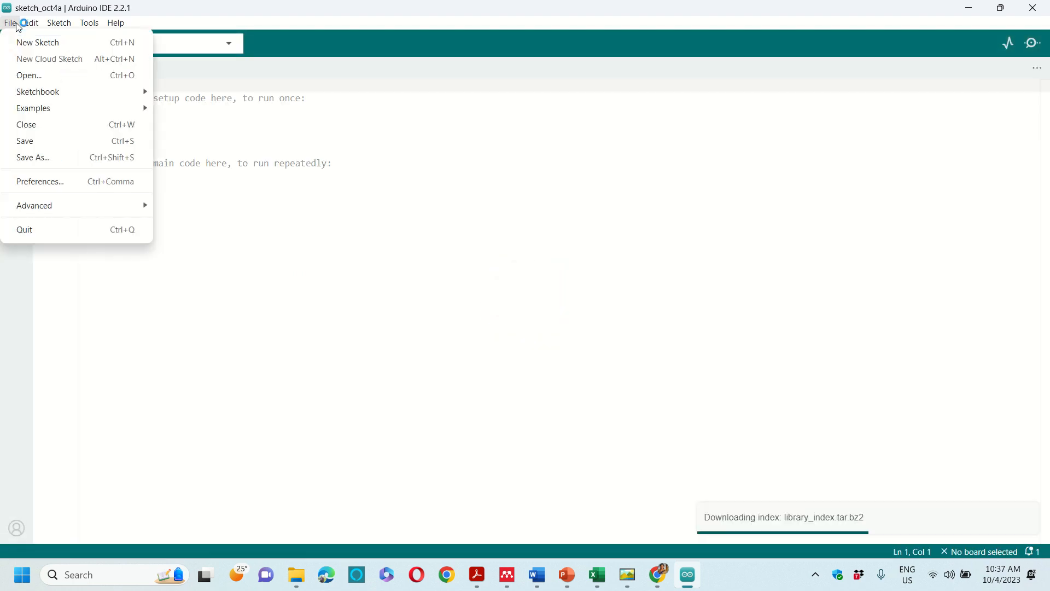
click(35, 73)
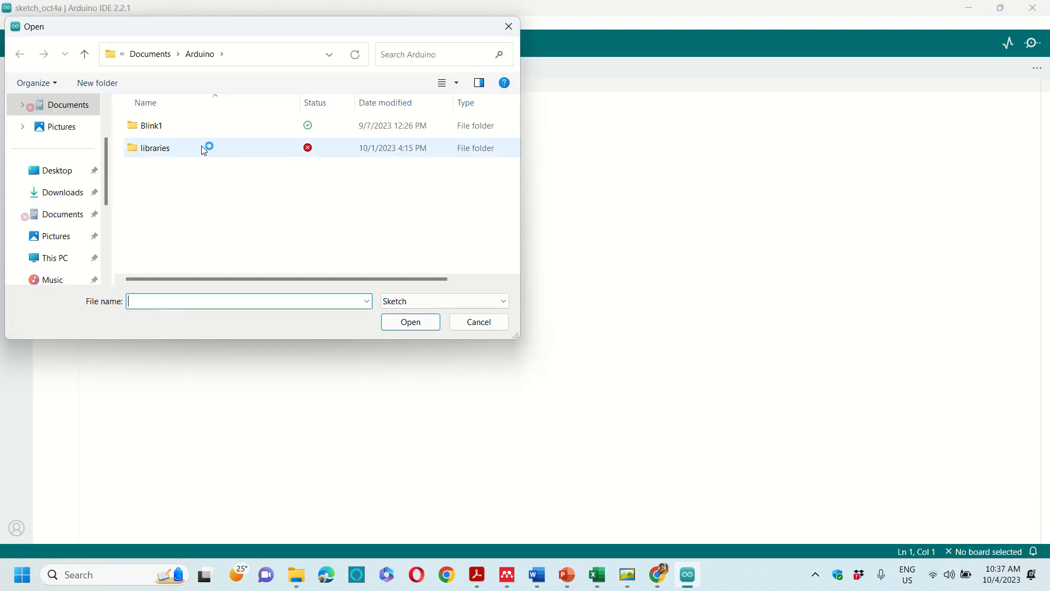
double_click(193, 134)
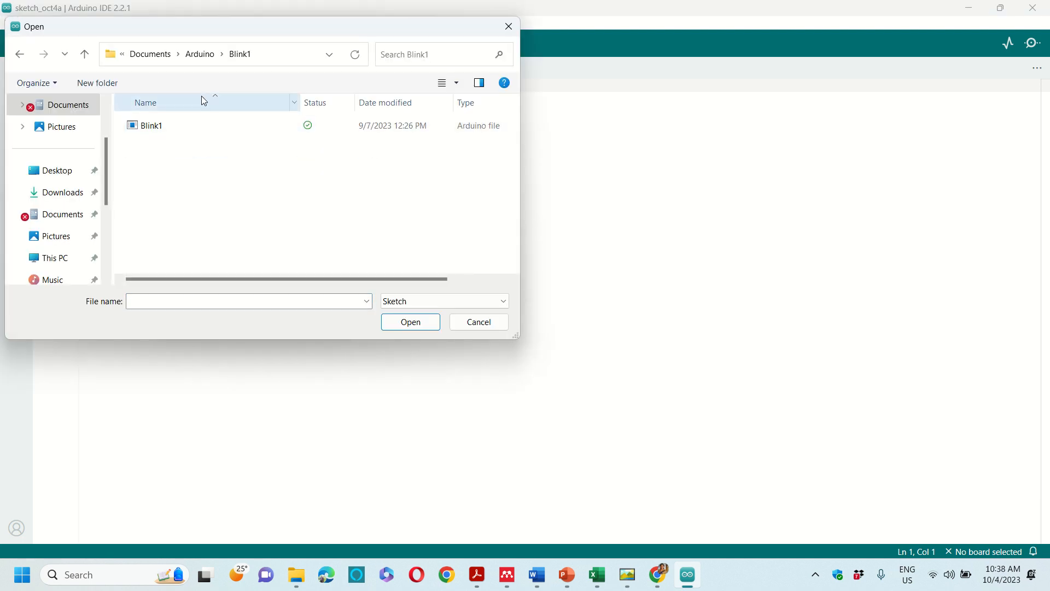
click(201, 55)
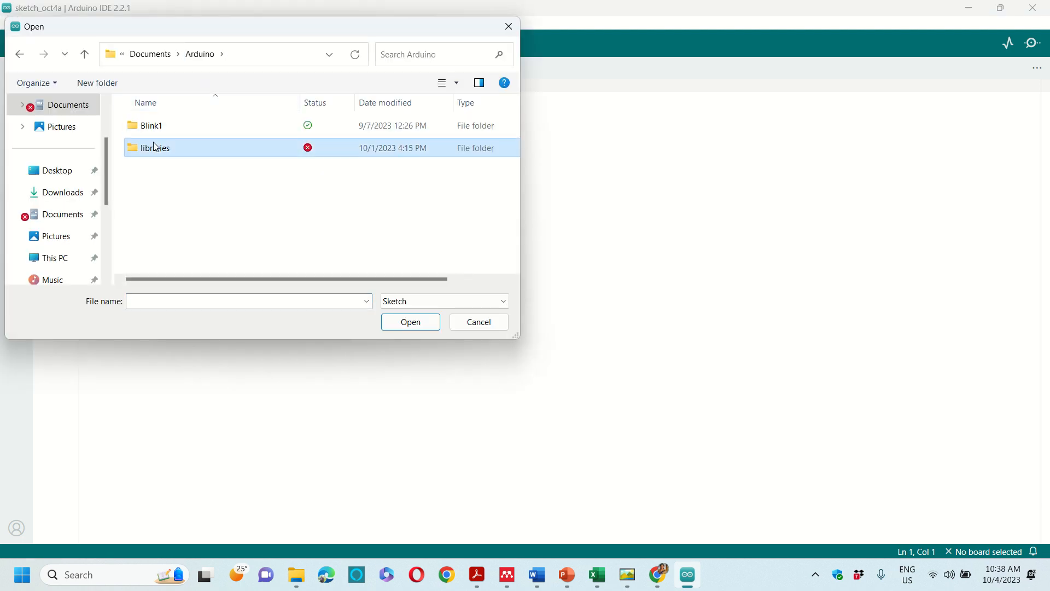
double_click(155, 146)
click(200, 54)
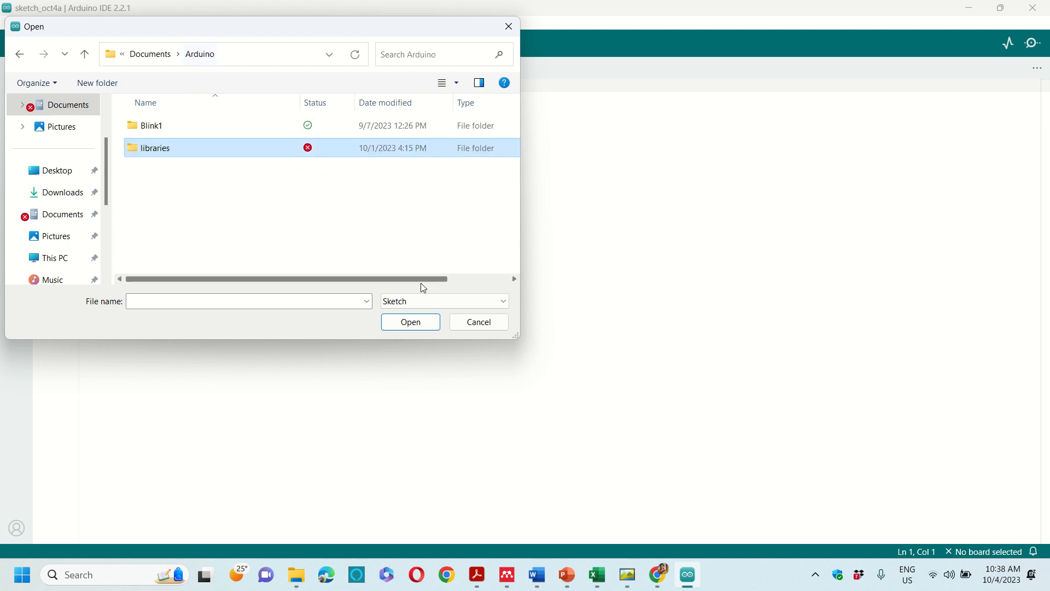
click(479, 322)
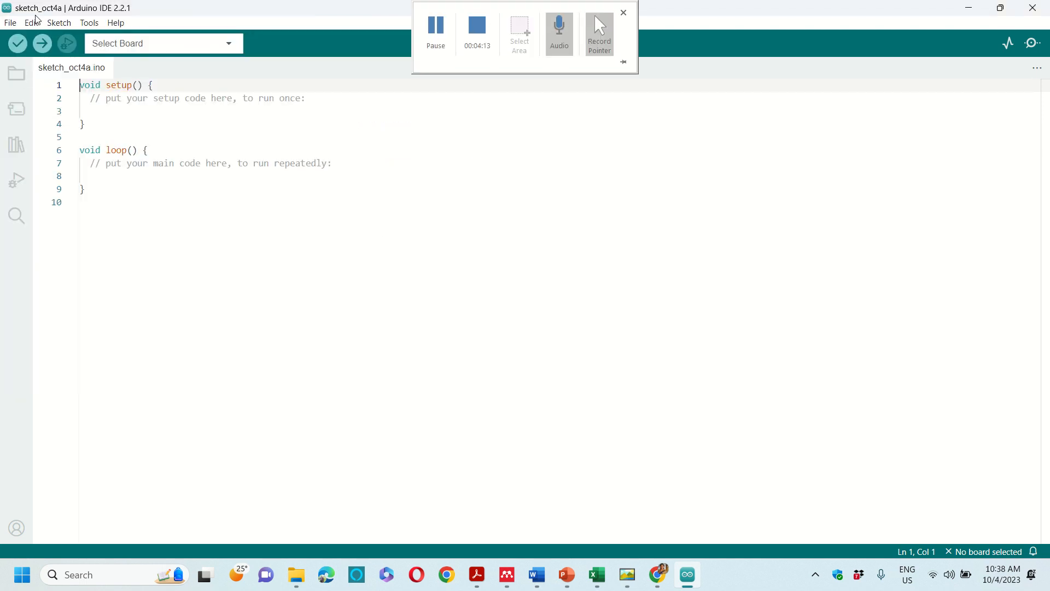
Step: Look through the built-in Digital and Analog example sketches
click(15, 24)
mouse_move(34, 108)
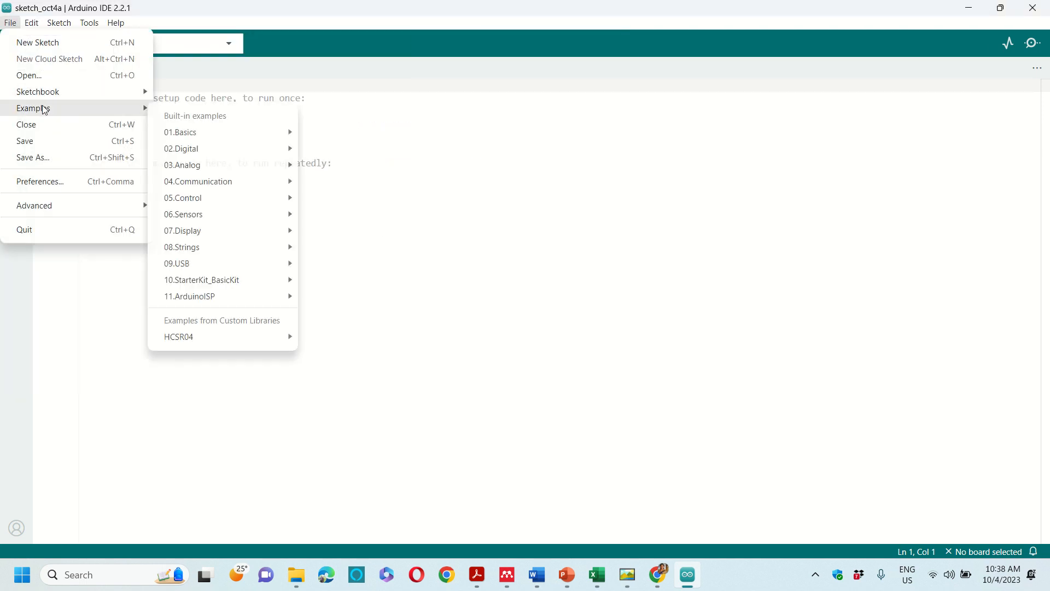
mouse_move(221, 148)
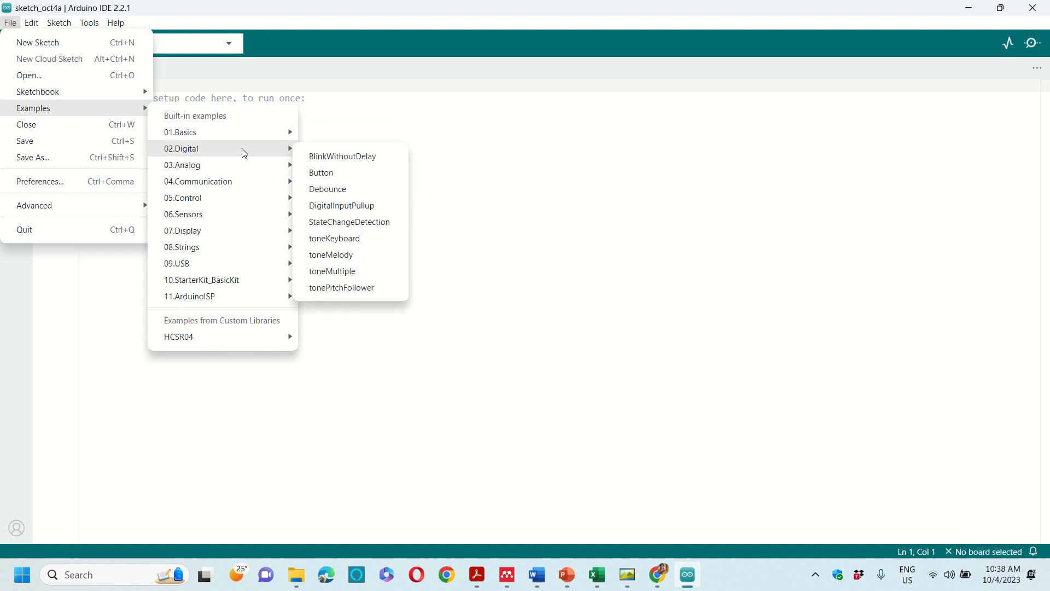
mouse_move(244, 172)
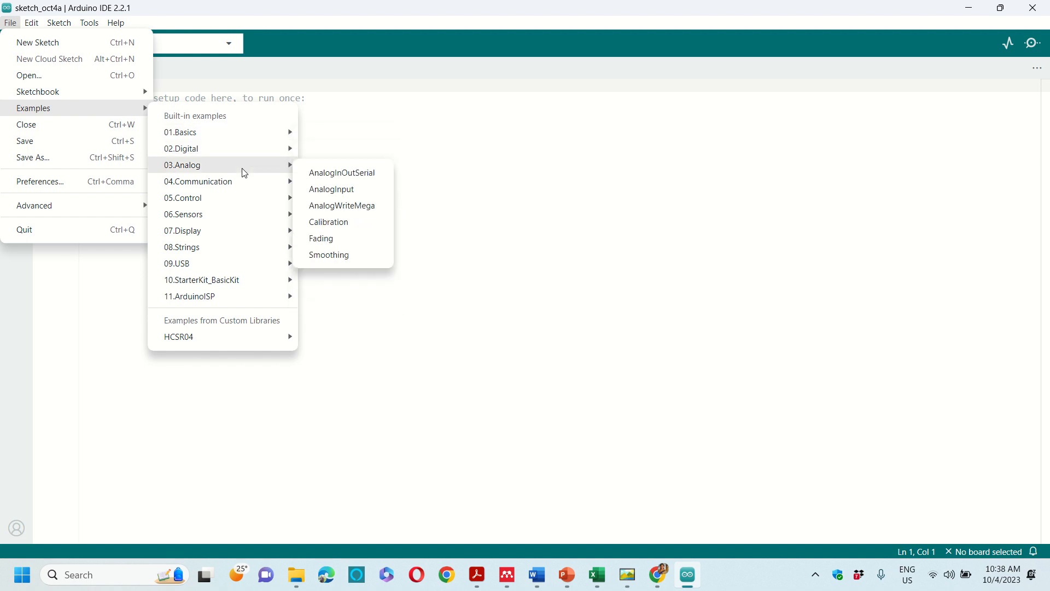
Step: Switch back to Tinkercad in the browser, leave the circuit editor and open the account's My Designs page
click(657, 574)
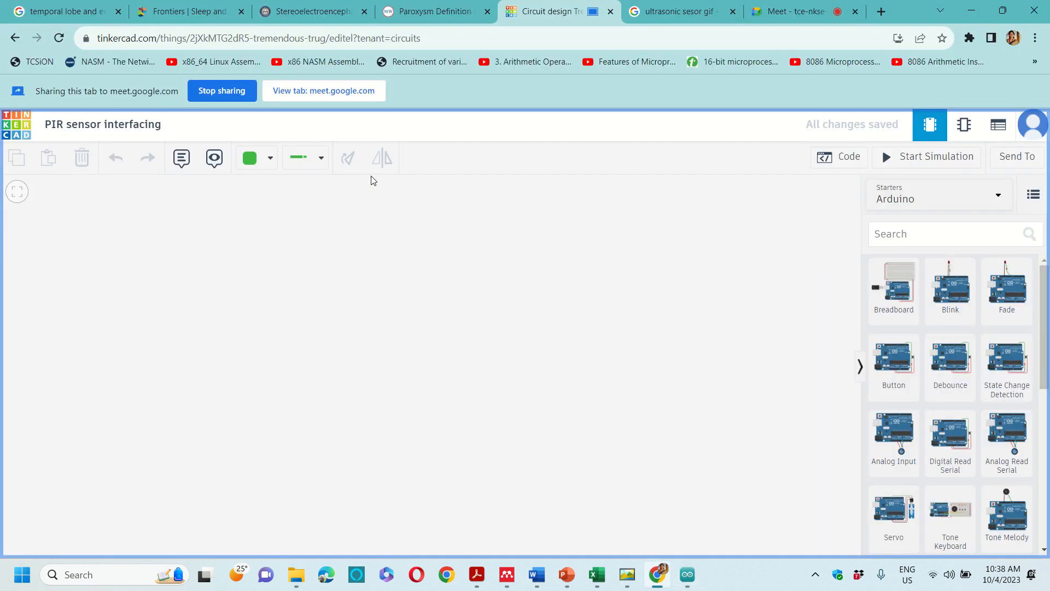
click(15, 38)
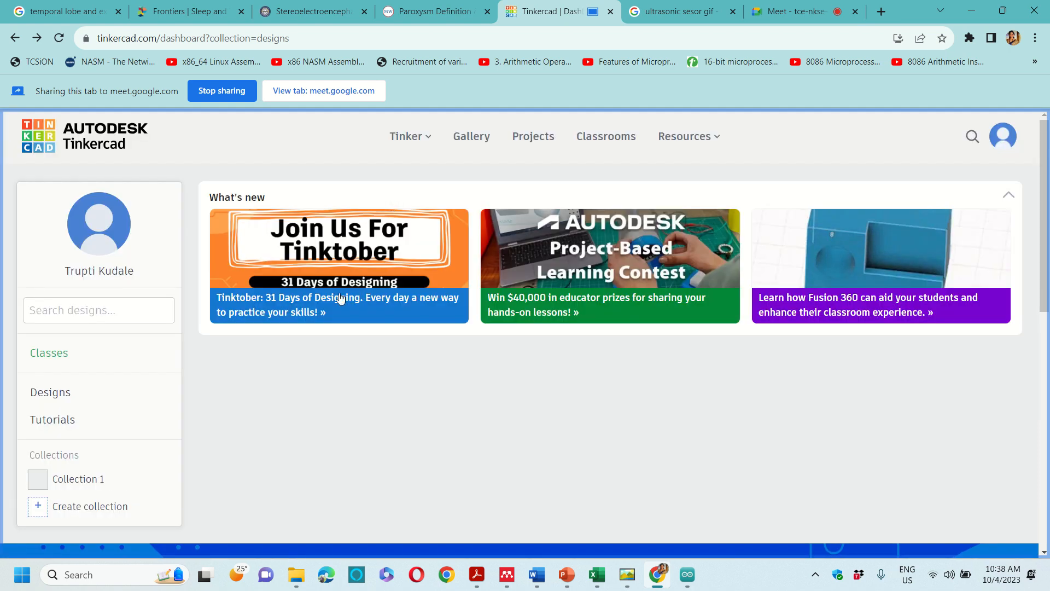
scroll(329, 383, down, 10)
scroll(329, 381, down, 1)
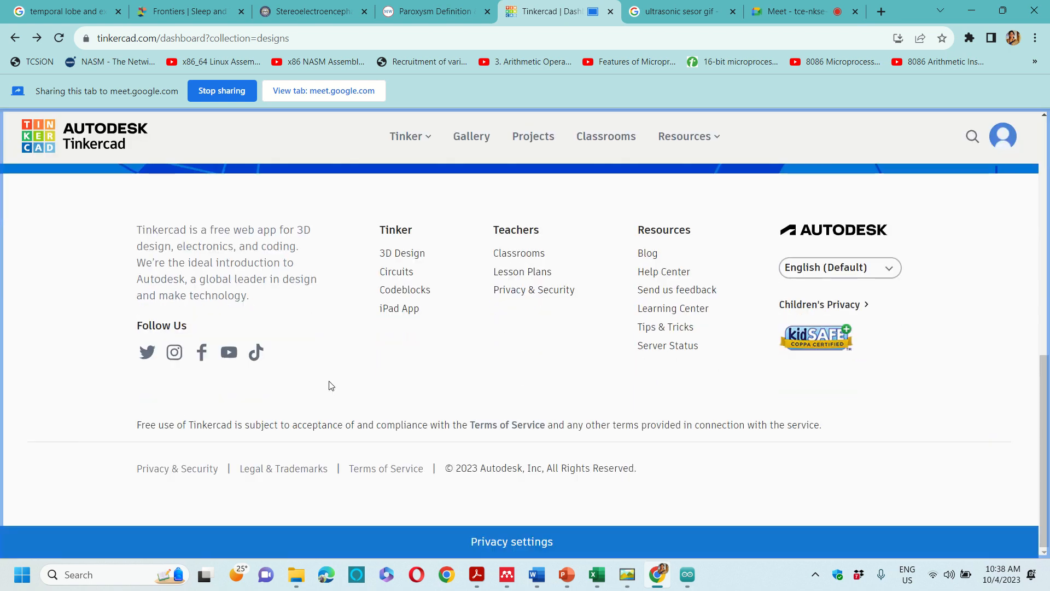
scroll(329, 380, up, 5)
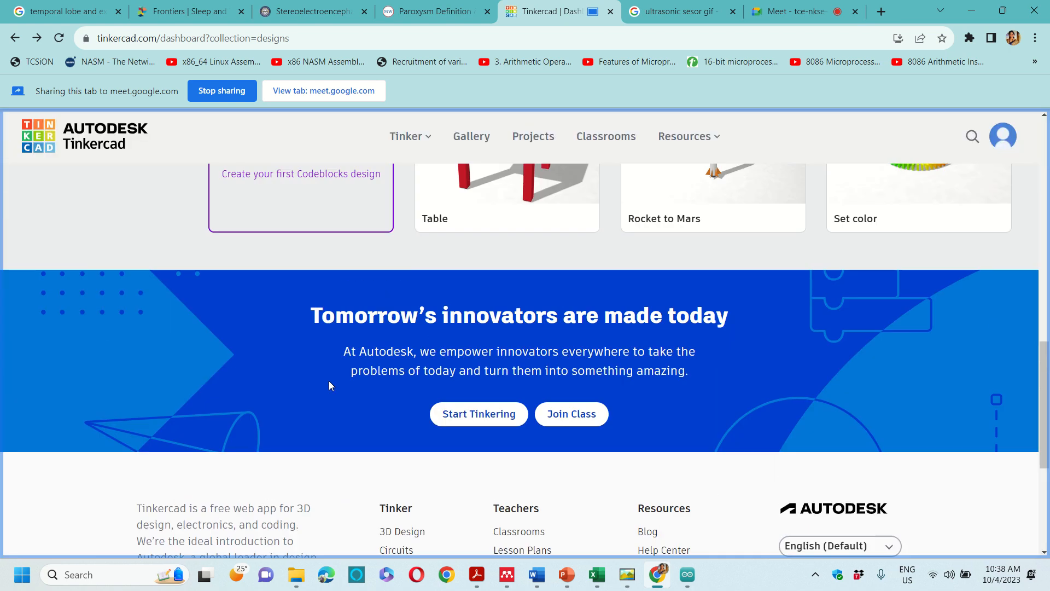
click(480, 411)
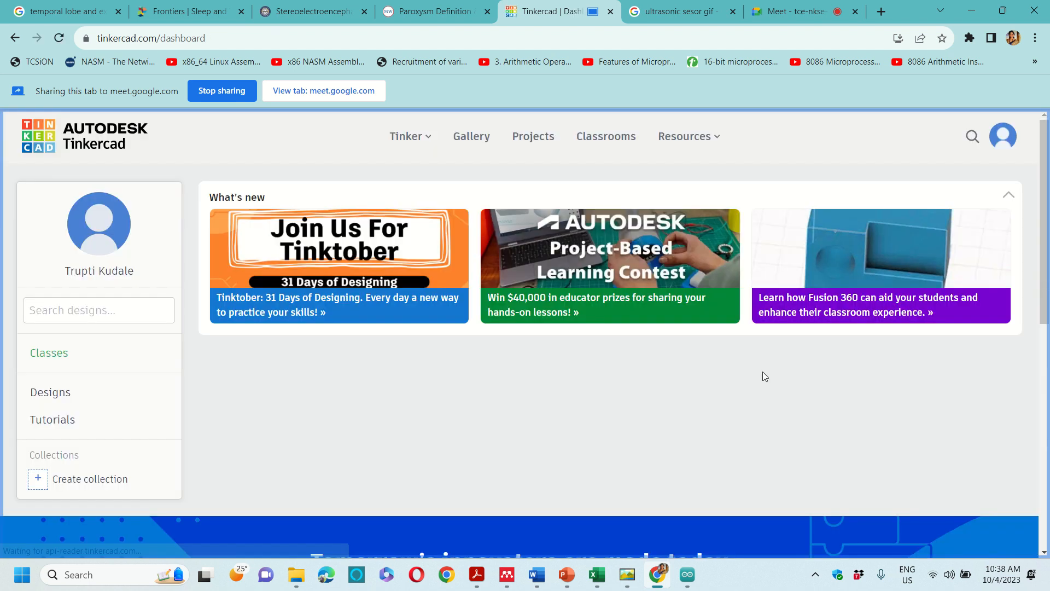
scroll(765, 376, down, 2)
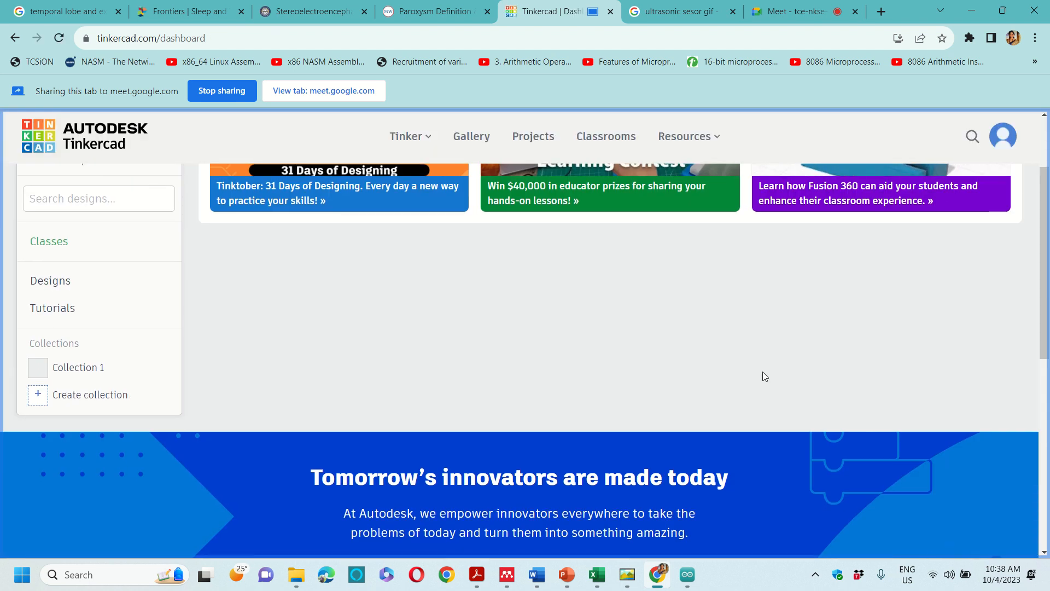
click(994, 133)
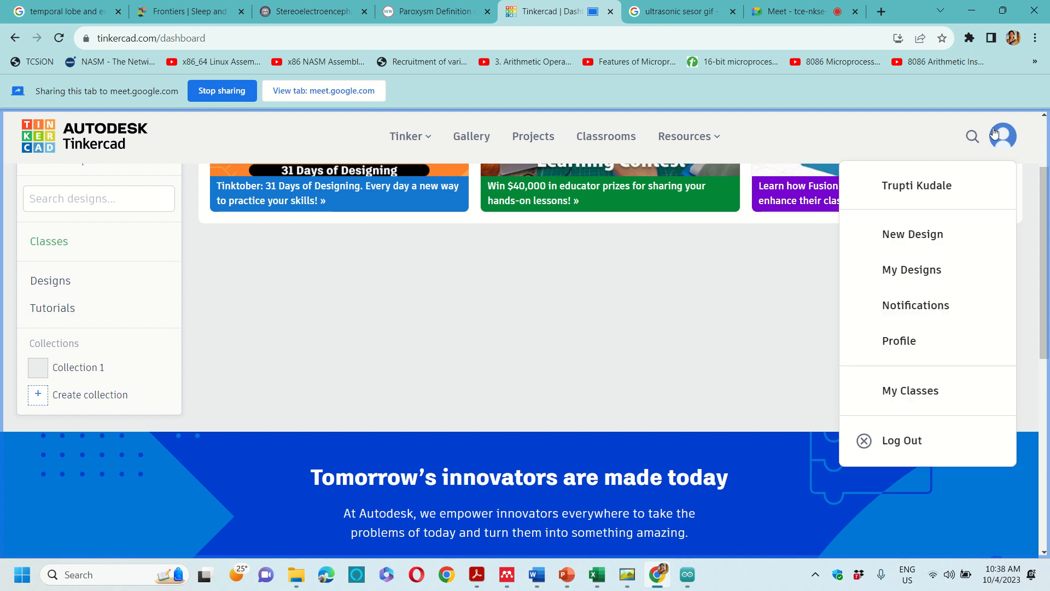
click(925, 270)
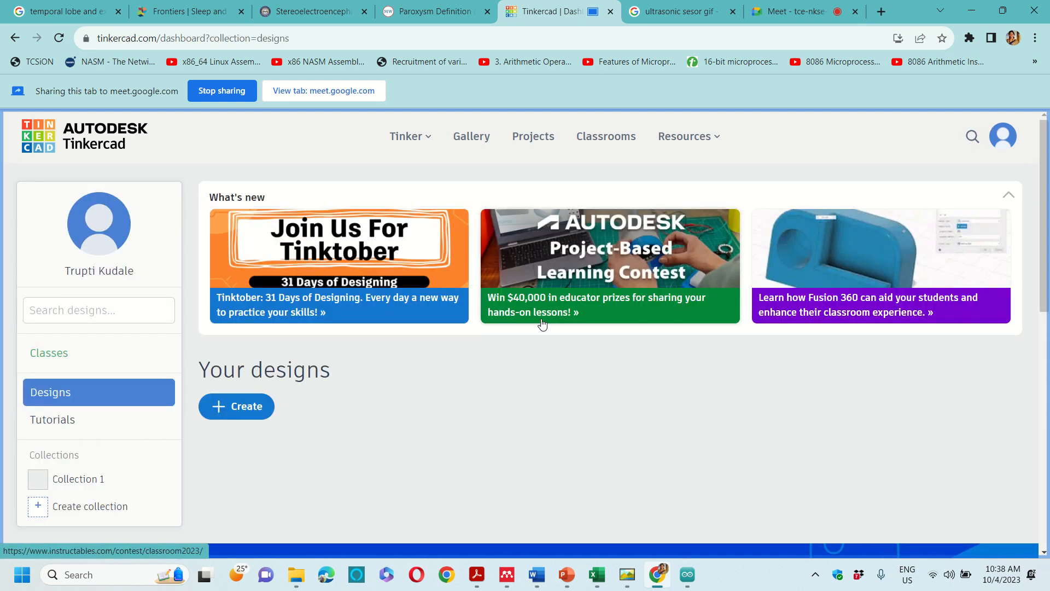
Step: Examine the saved circuits and the other design sections on the designs dashboard
scroll(542, 321, down, 5)
scroll(541, 320, up, 3)
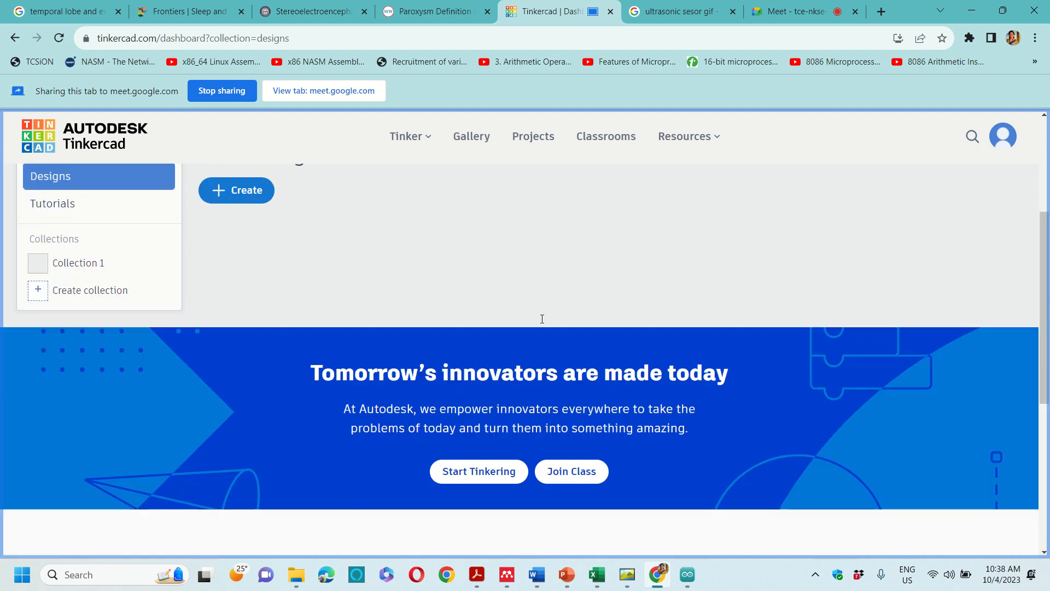
scroll(542, 323, down, 3)
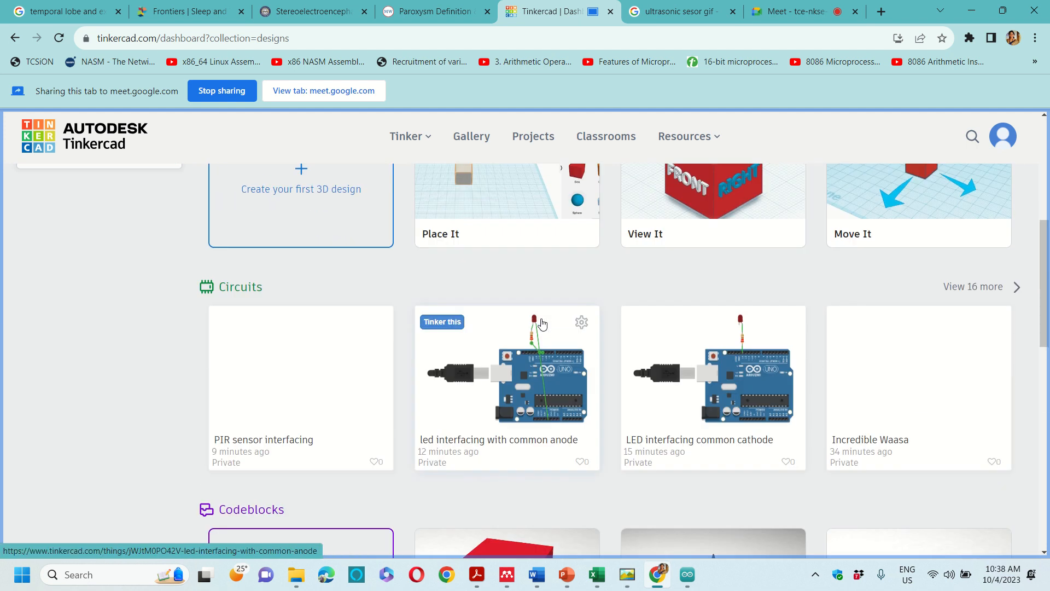
scroll(542, 322, down, 2)
scroll(541, 323, up, 2)
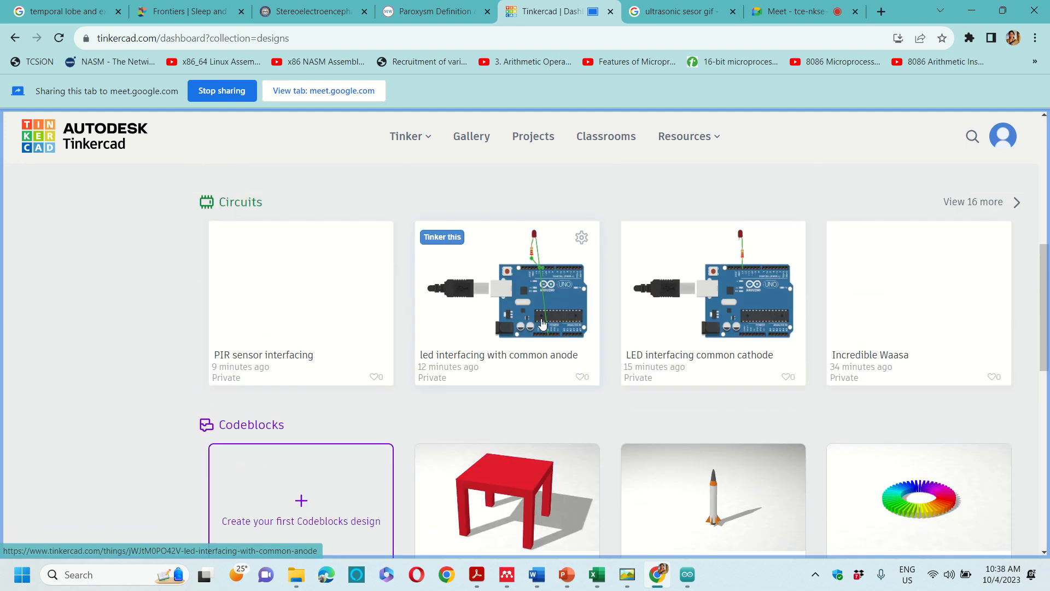
scroll(541, 323, up, 3)
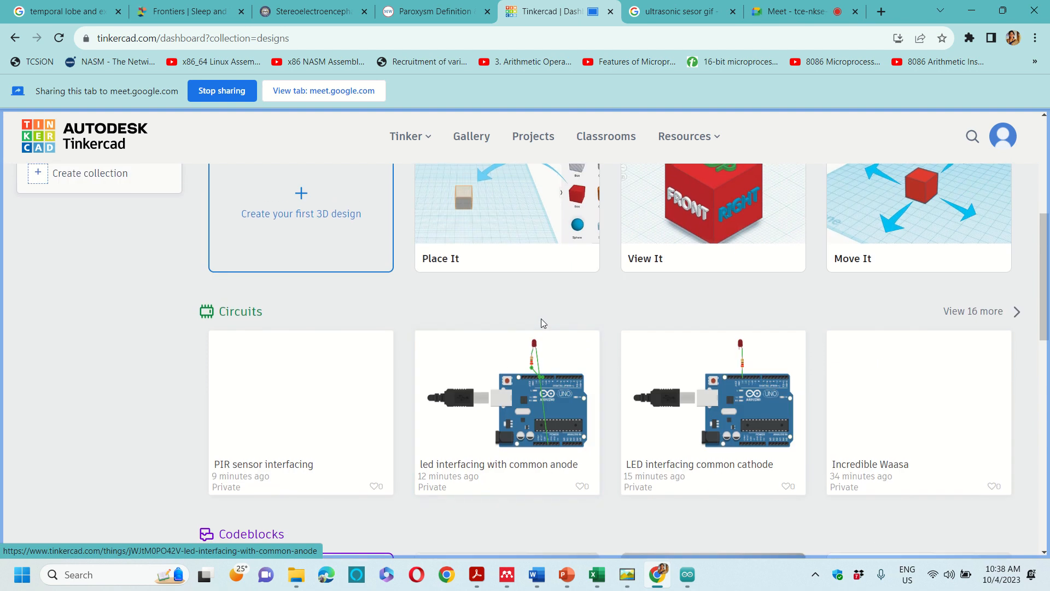
scroll(541, 322, up, 2)
scroll(542, 323, down, 5)
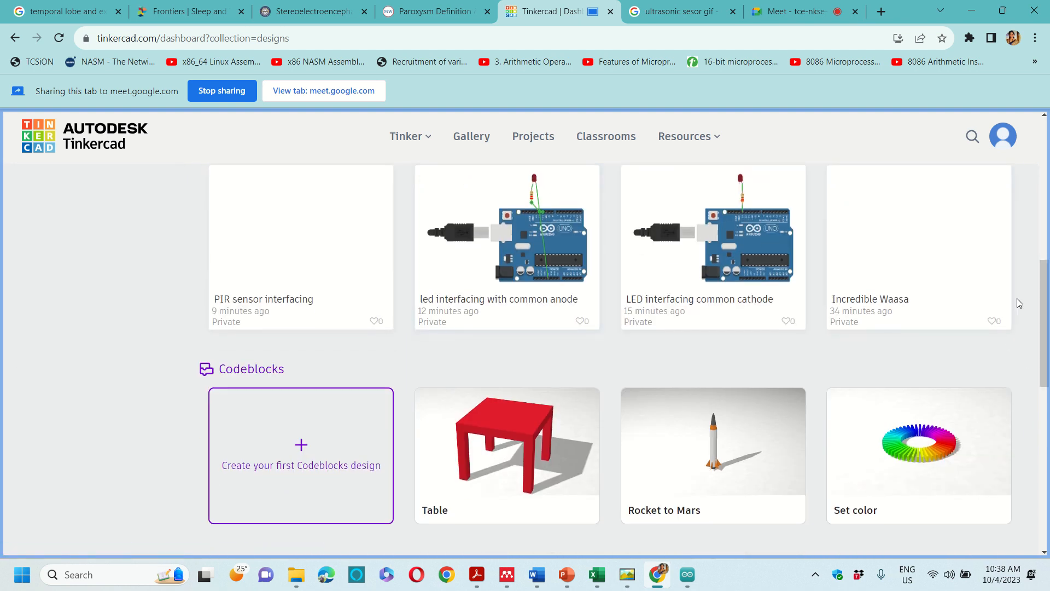
Step: Show the full list of saved circuits and open the PIR interfacing and LED blink design
scroll(993, 358, down, 4)
scroll(994, 362, up, 3)
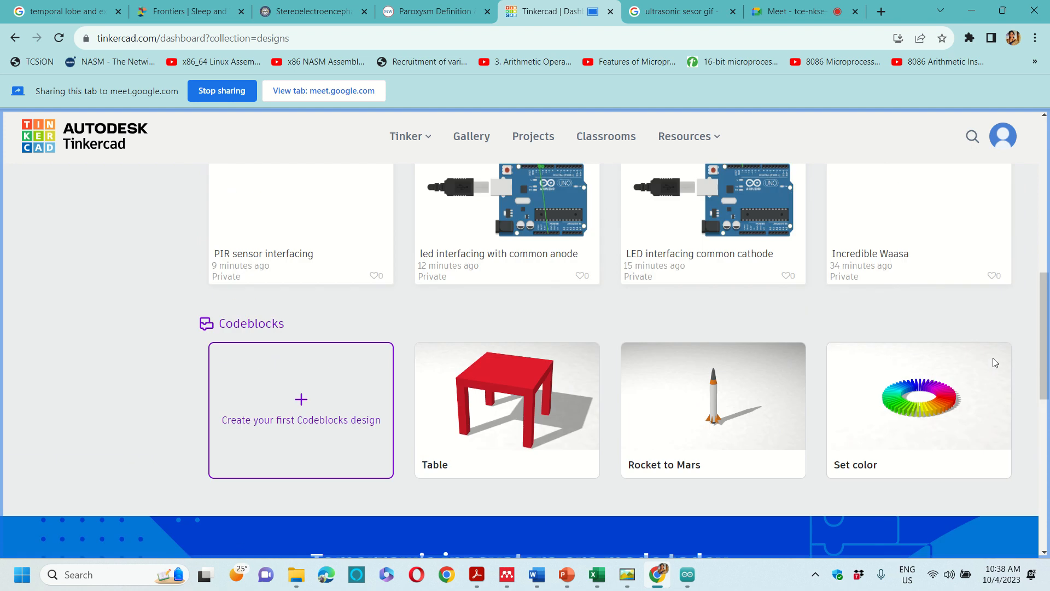
scroll(994, 363, up, 4)
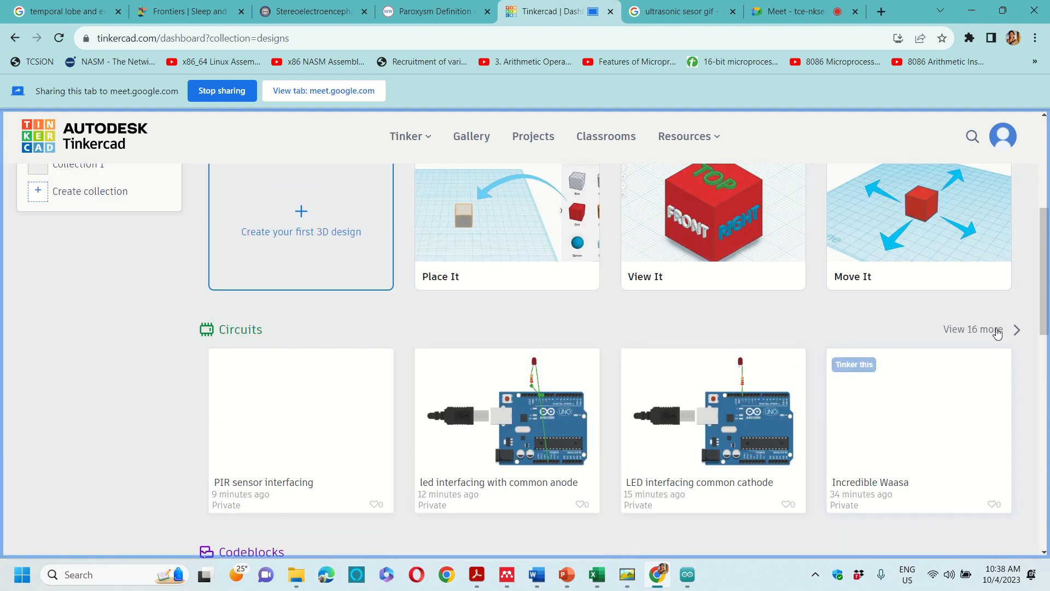
click(994, 334)
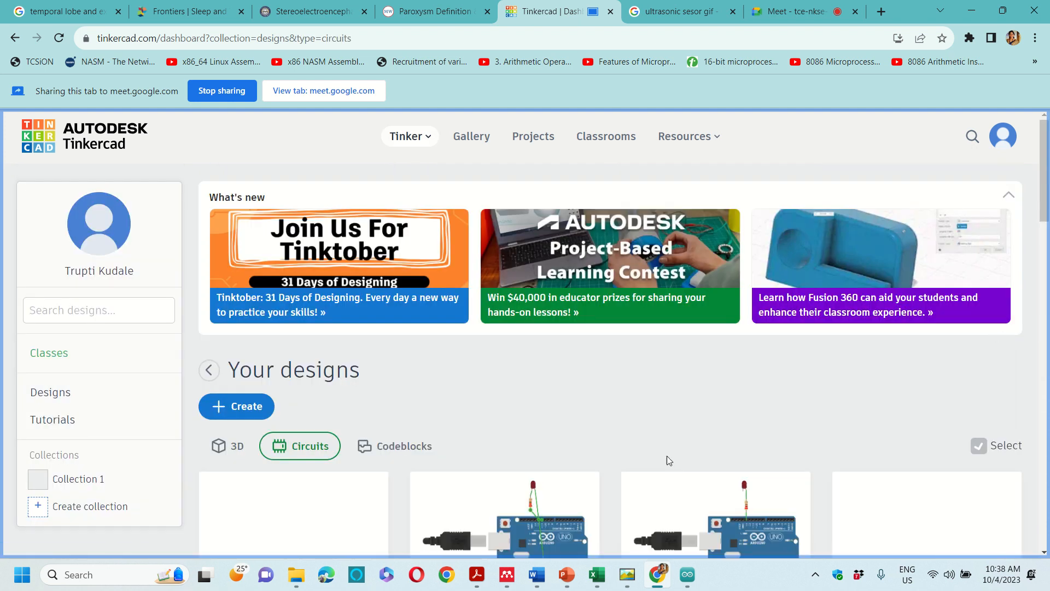
scroll(667, 455, down, 5)
scroll(668, 462, down, 1)
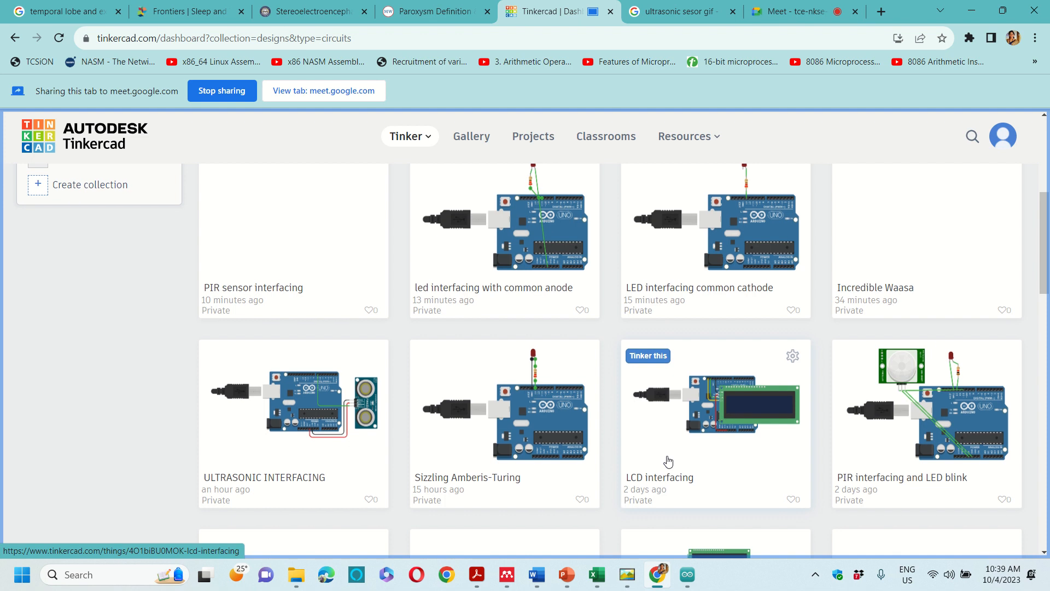
click(907, 436)
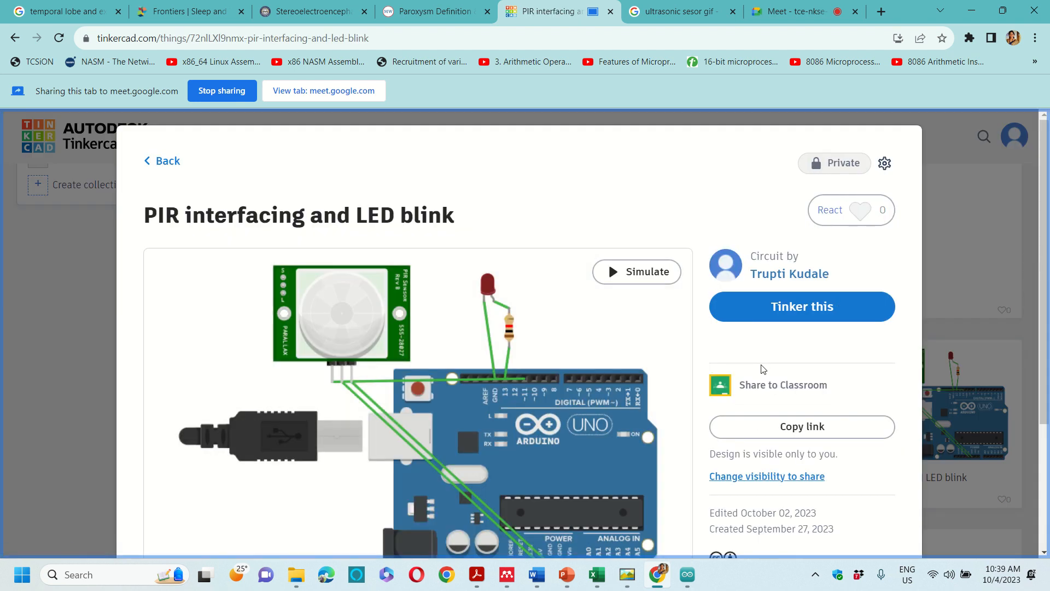
Step: Examine the wiring image and details on the PIR interfacing and LED blink design page
scroll(773, 383, down, 2)
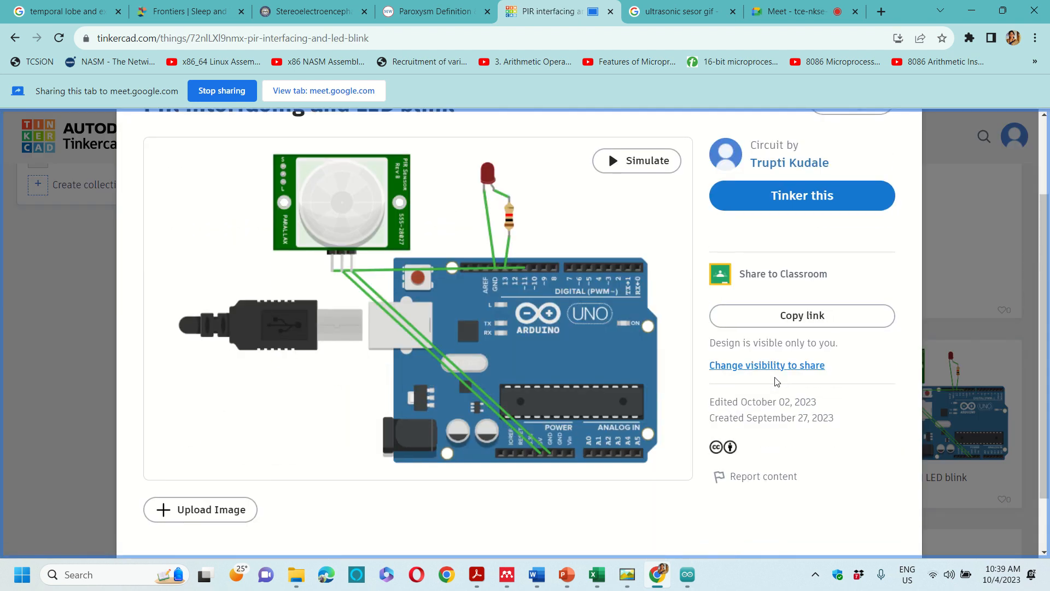
scroll(777, 381, down, 1)
scroll(777, 381, up, 3)
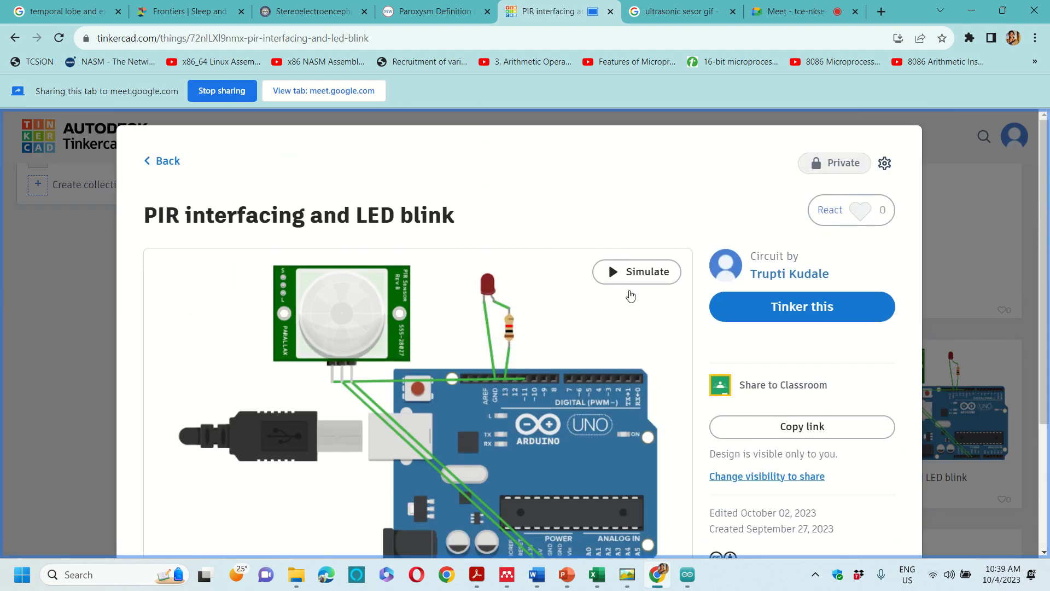
scroll(580, 334, down, 1)
scroll(579, 329, down, 1)
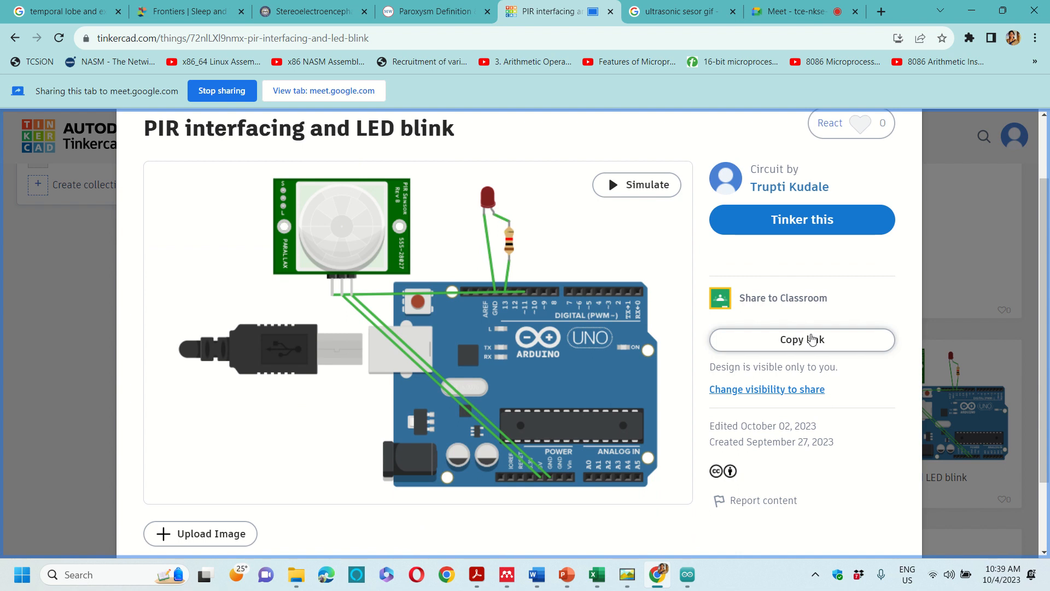
scroll(857, 447, down, 2)
scroll(858, 450, up, 5)
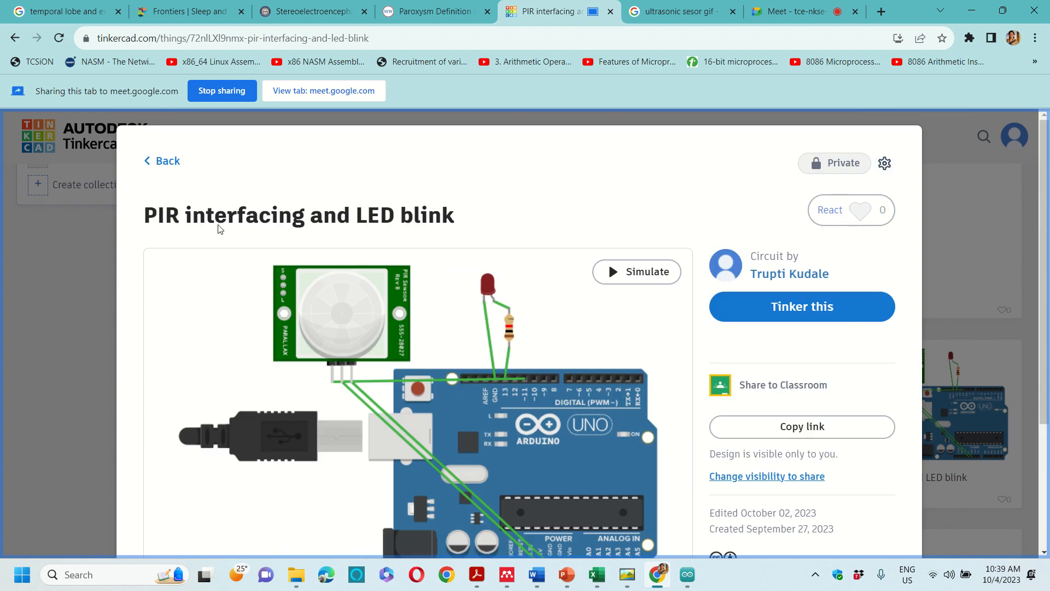
Step: Load the design's interactive simulation viewer and fit the whole circuit in view
click(651, 279)
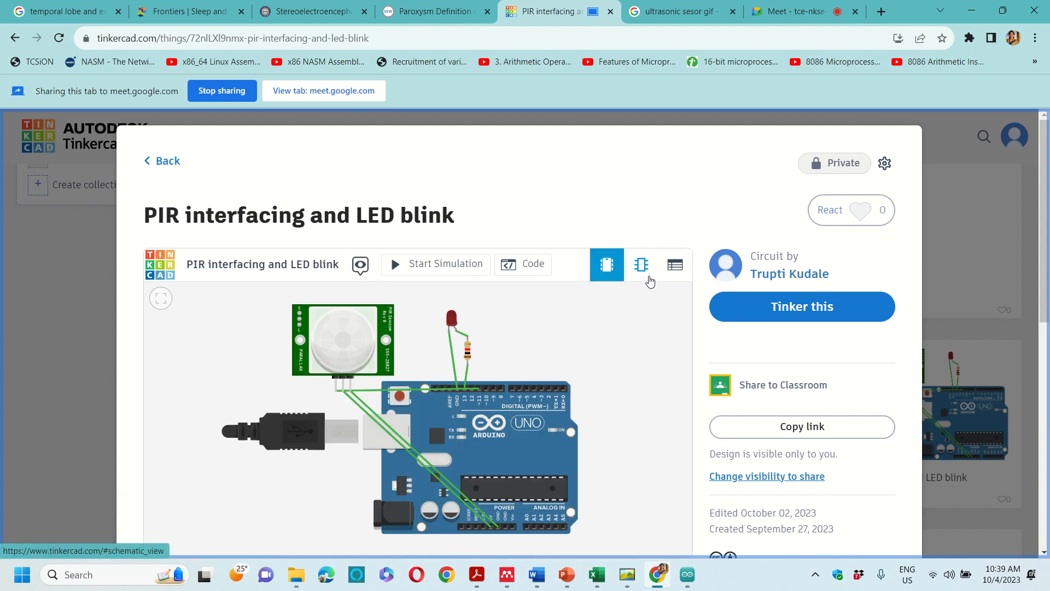
scroll(616, 323, down, 3)
scroll(617, 324, up, 2)
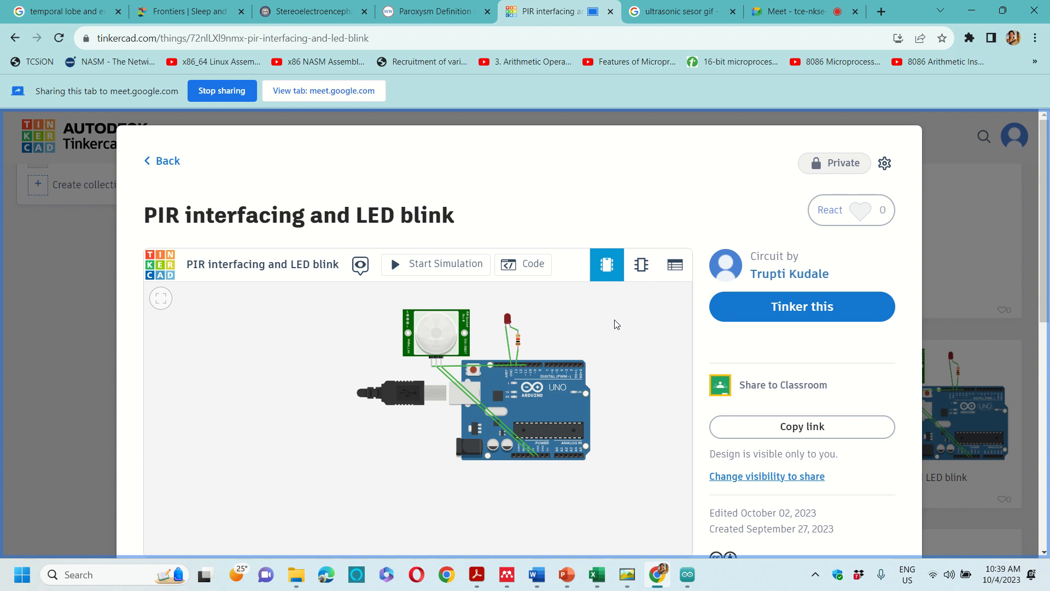
scroll(617, 324, up, 3)
scroll(617, 325, down, 1)
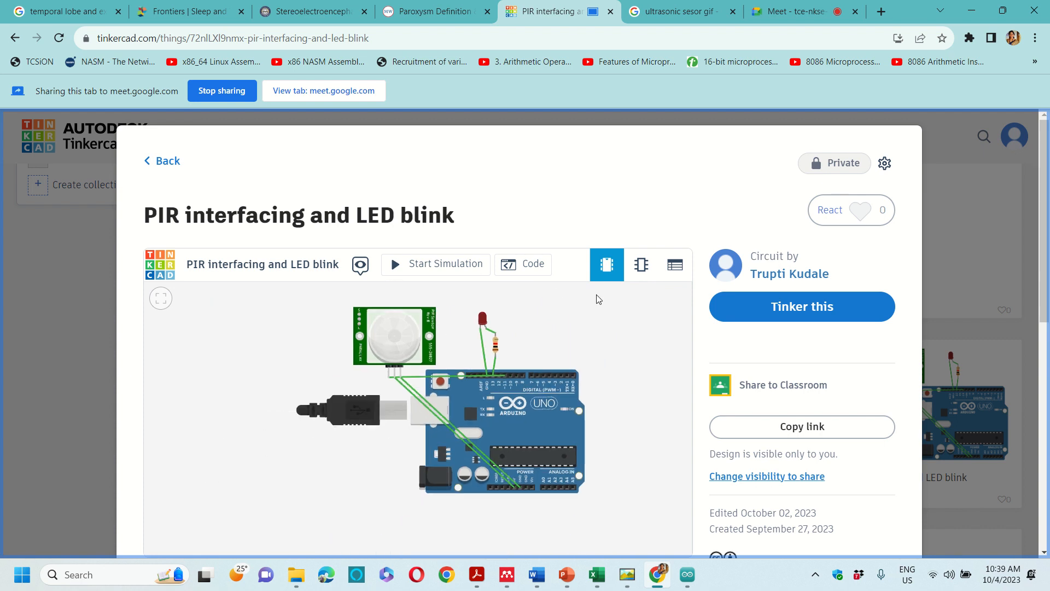
Step: Run the simulation and move the target object within the PIR sensor's detection zone to test the LED response
click(455, 264)
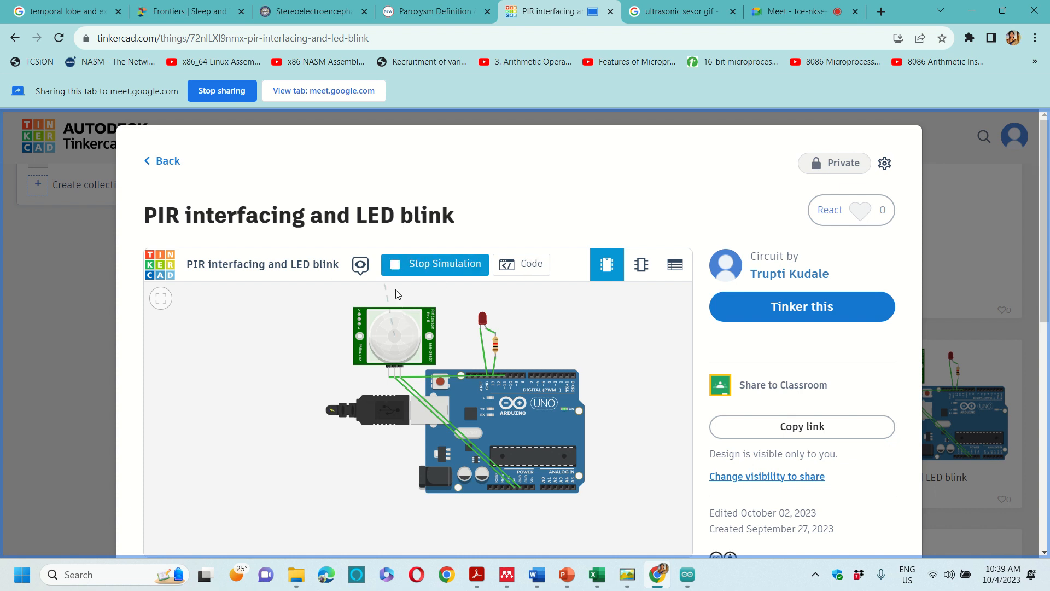
drag(411, 286, 396, 322)
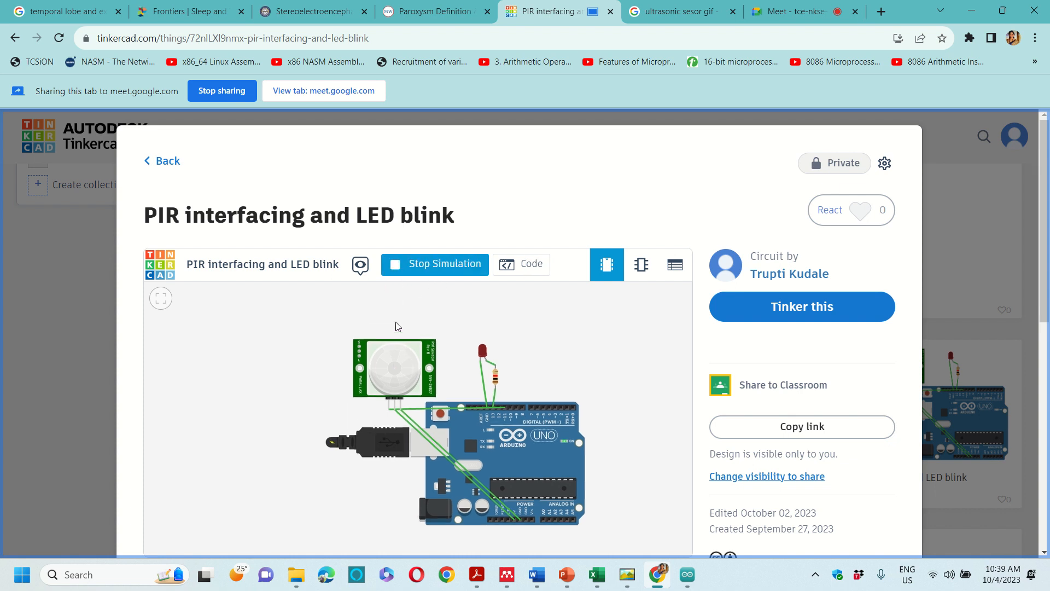
click(395, 373)
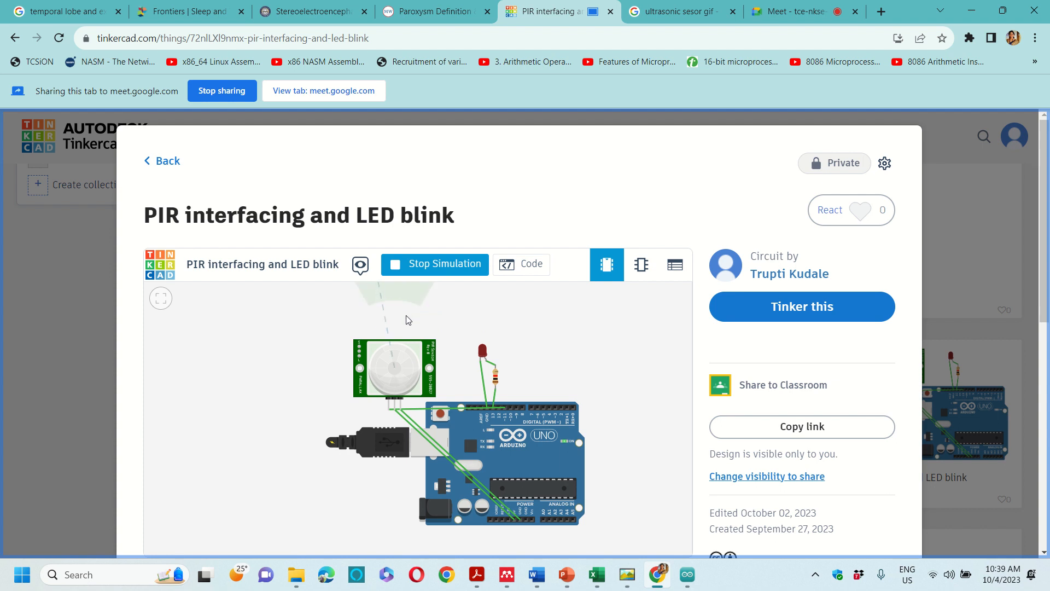
click(401, 332)
drag(400, 332, 375, 378)
click(365, 408)
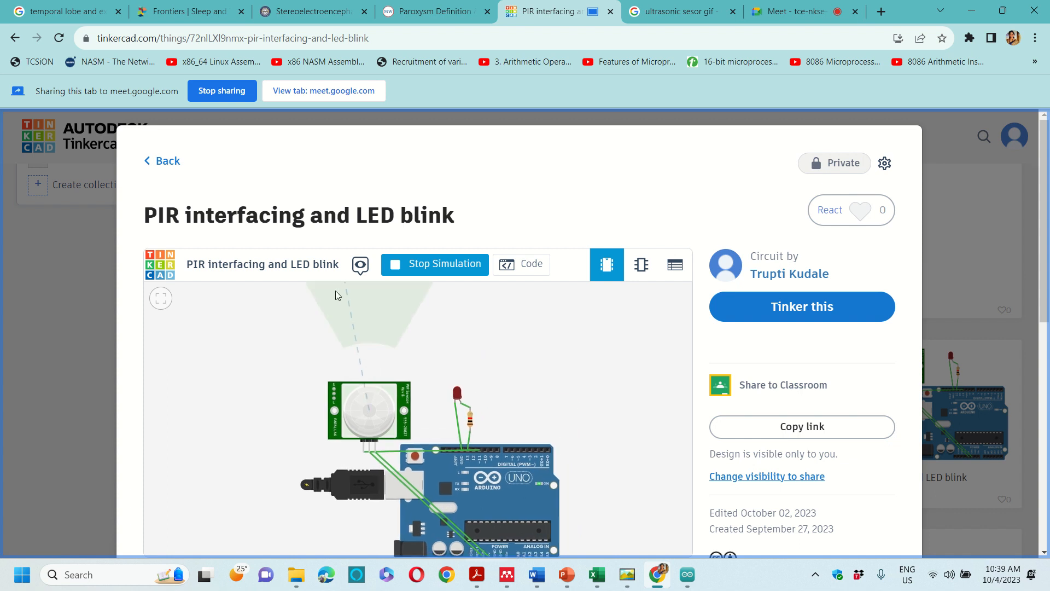
drag(350, 308, 396, 344)
click(411, 434)
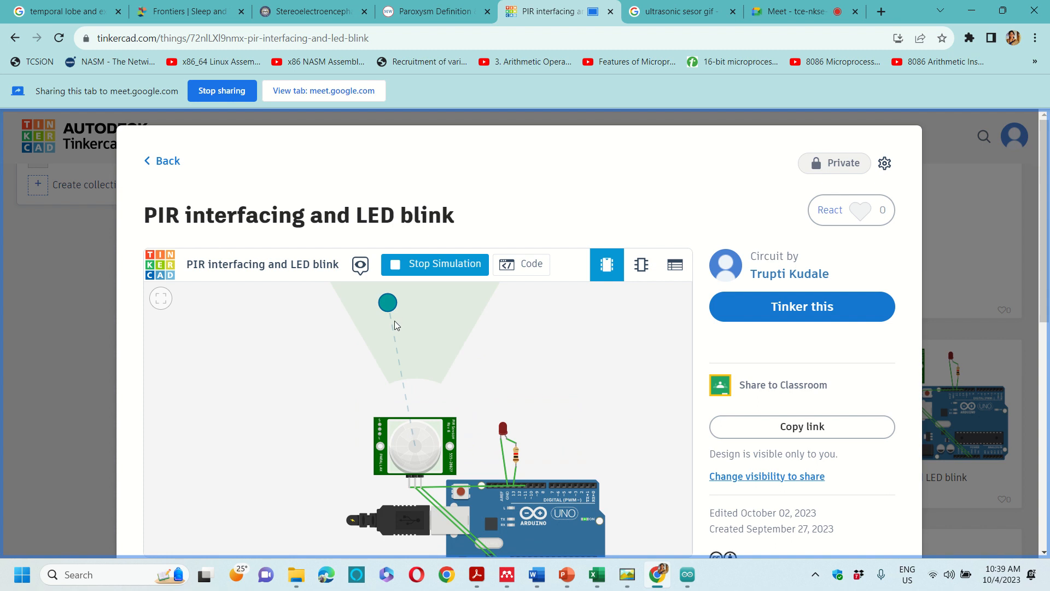
drag(387, 302, 401, 311)
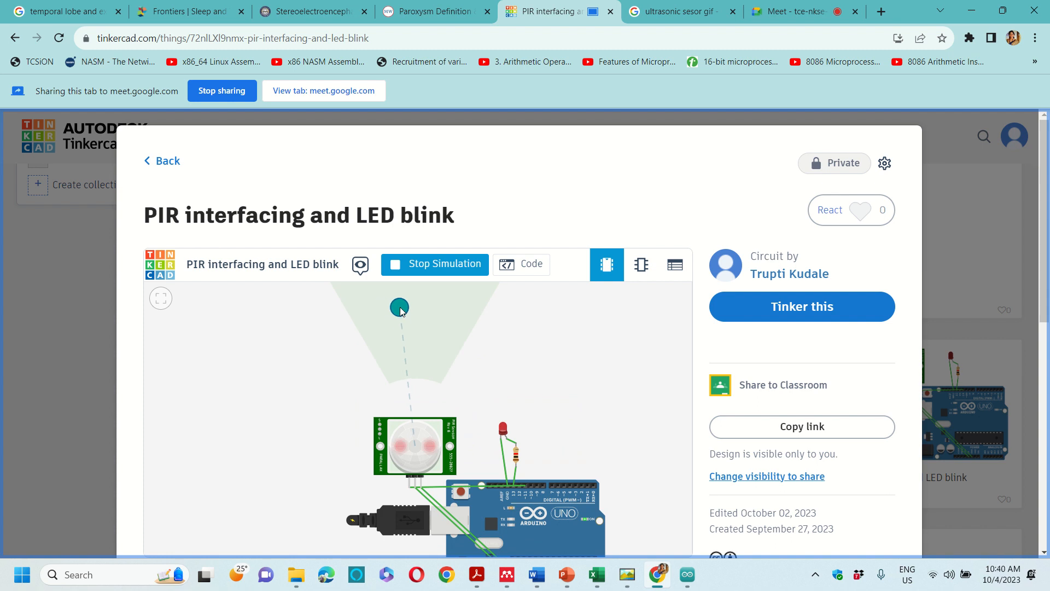
click(539, 322)
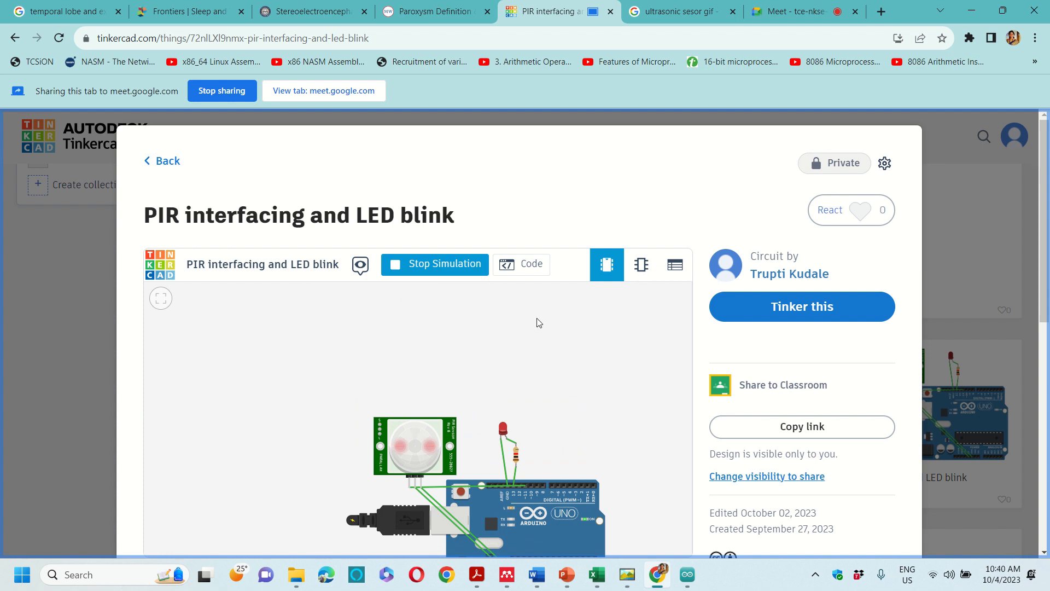
Step: Show the Arduino code and select it from the int val declaration through the last closing brace
click(515, 274)
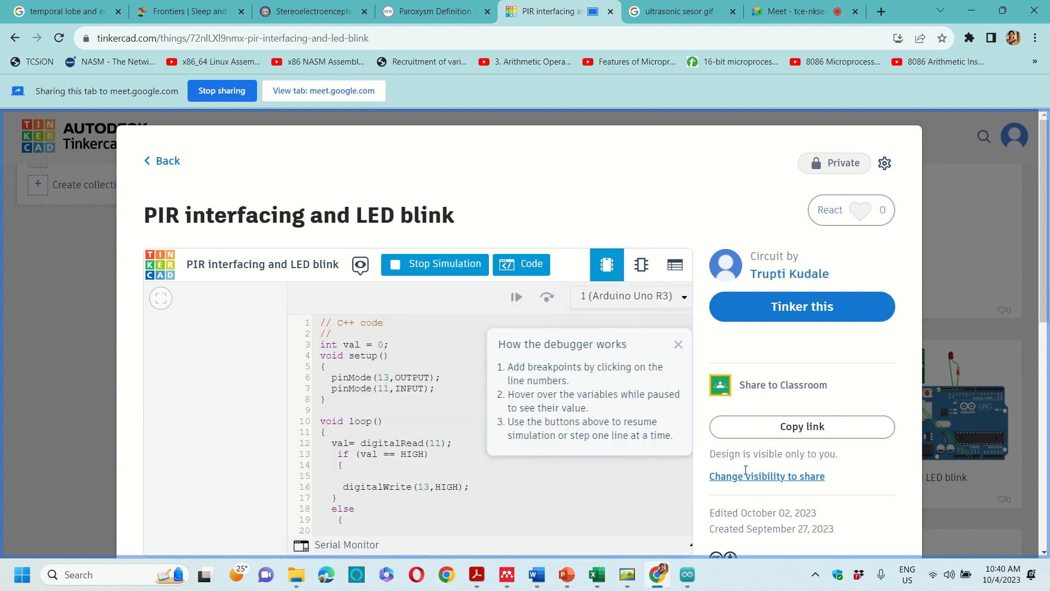
click(671, 344)
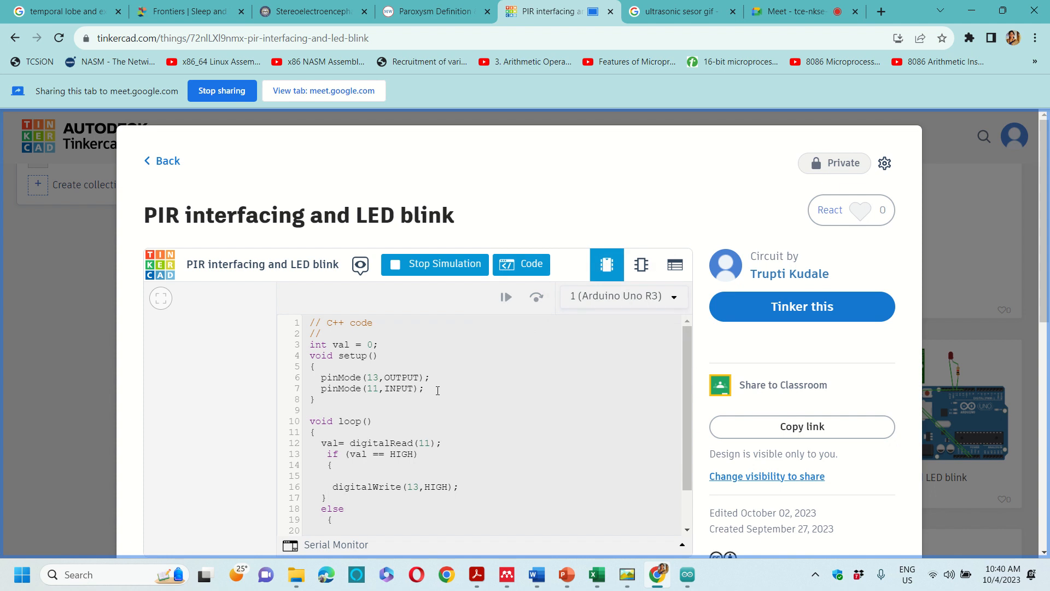
key(ctrl+a)
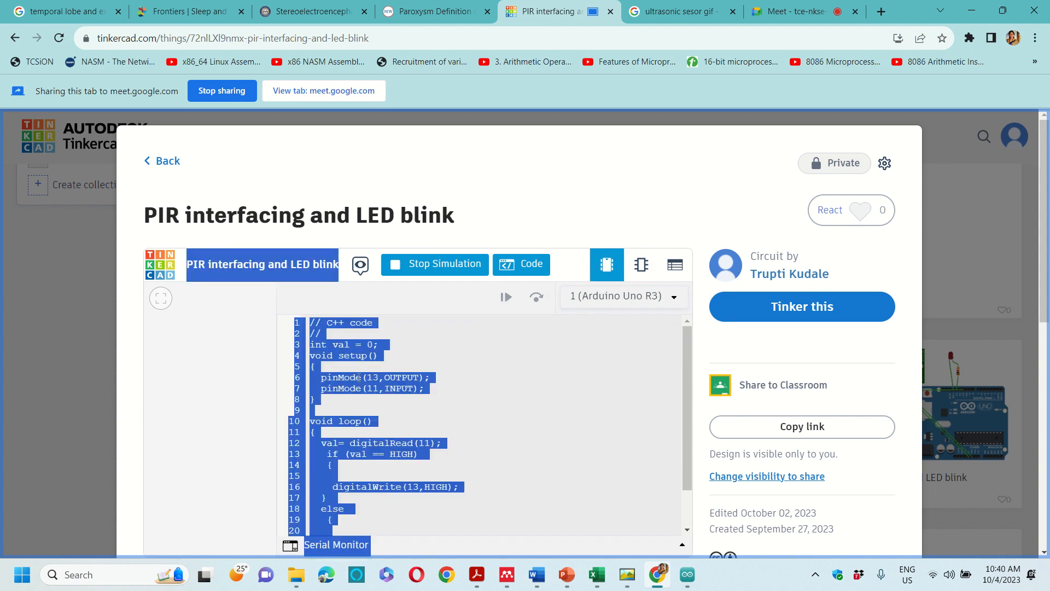
click(366, 377)
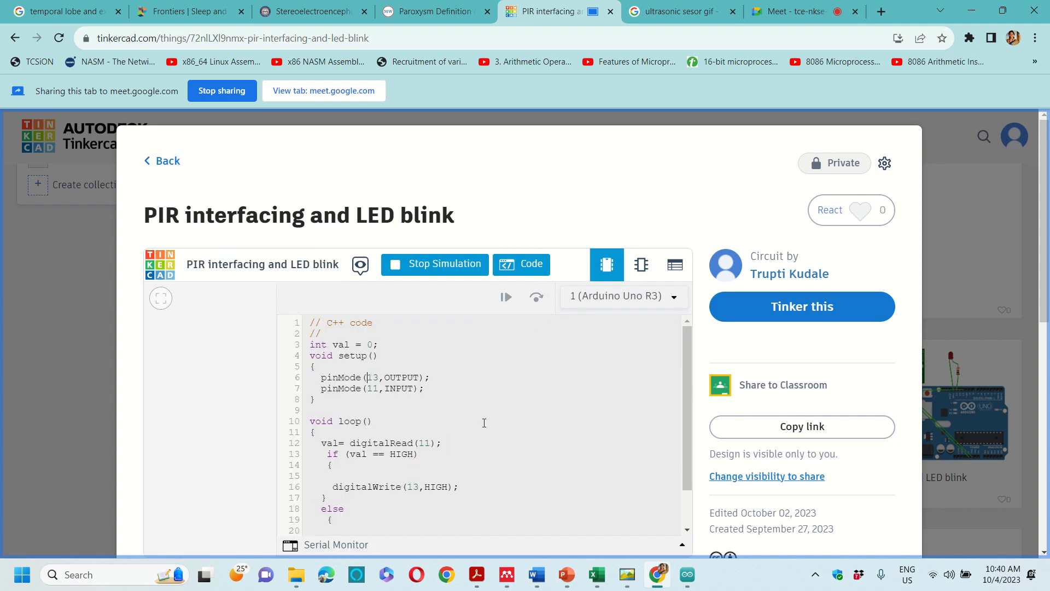
drag(309, 347, 377, 544)
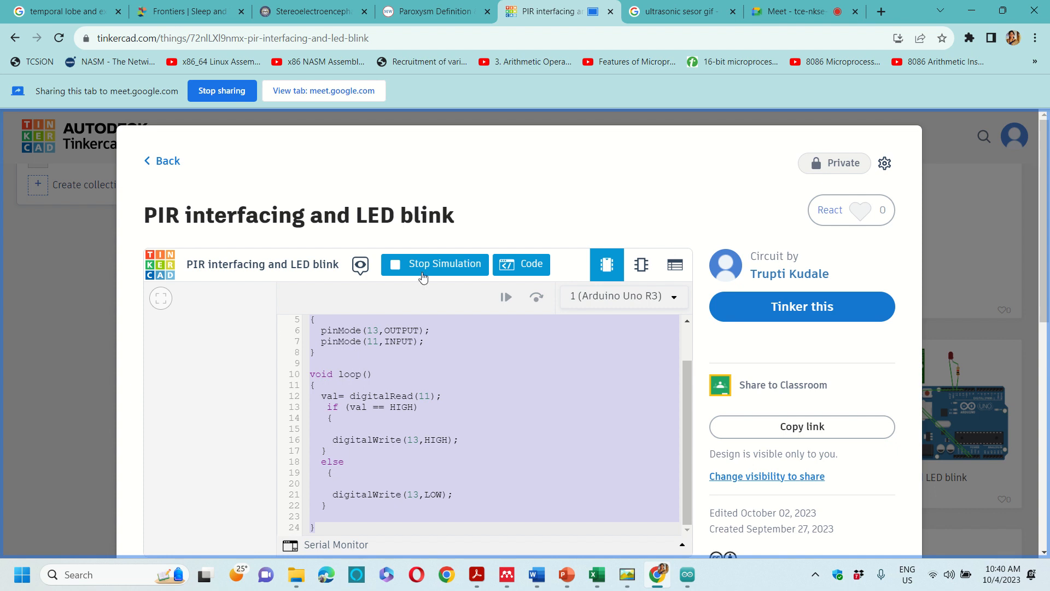
Step: Stop the simulation and return to the list of saved circuits
click(448, 264)
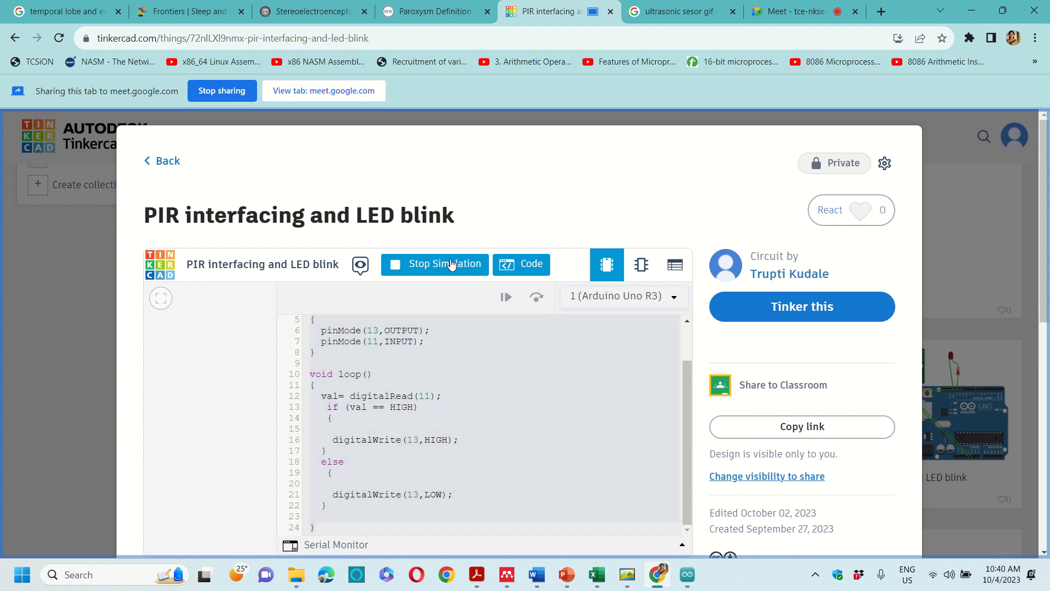
click(167, 337)
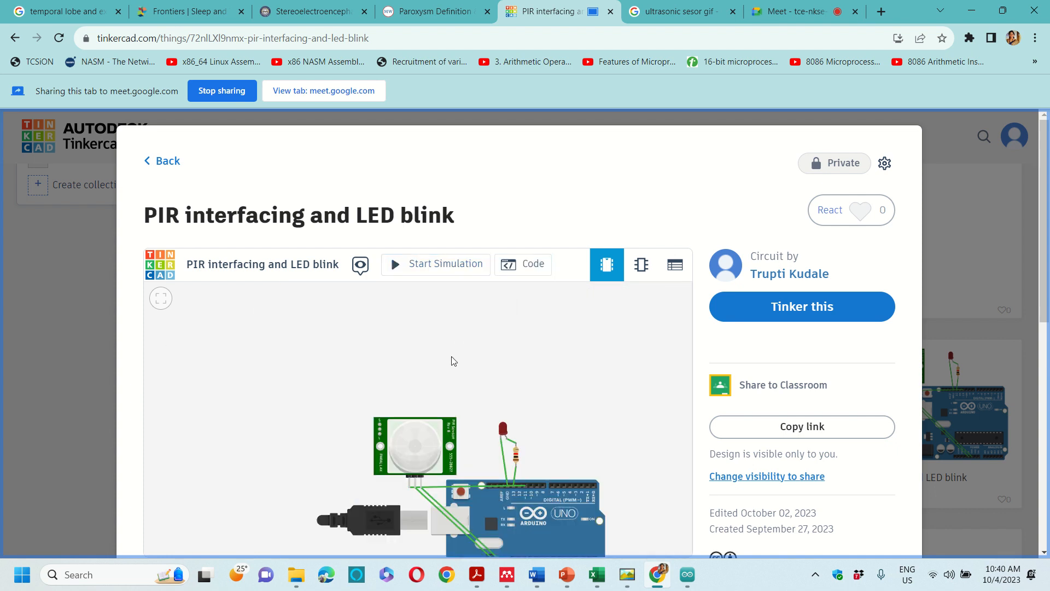
scroll(452, 360, down, 3)
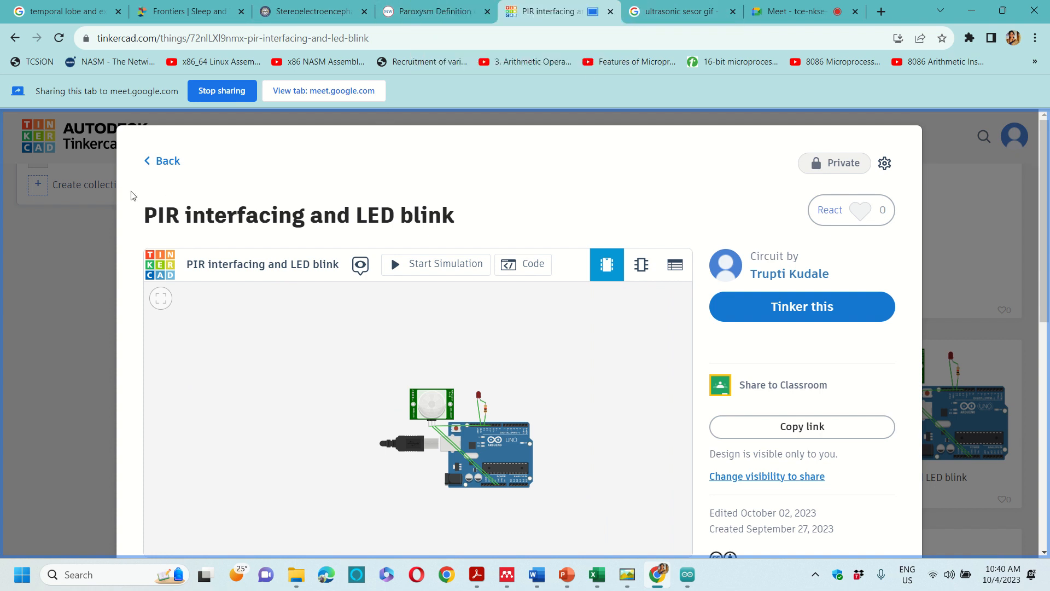
click(160, 162)
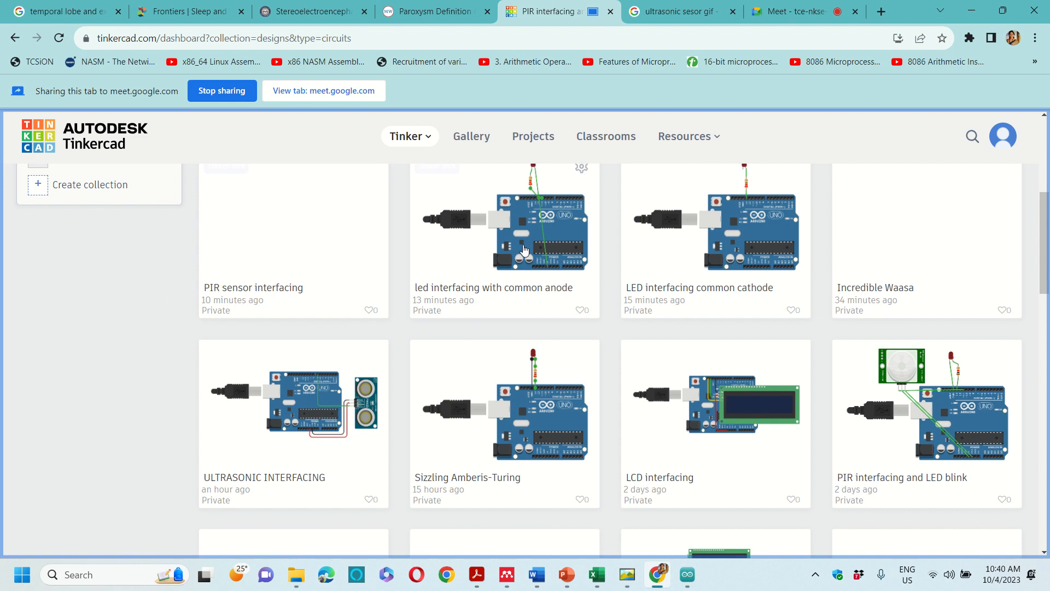
Step: Check the saved PIR sensor interfacing design's page and return to the circuits list
scroll(254, 429, down, 5)
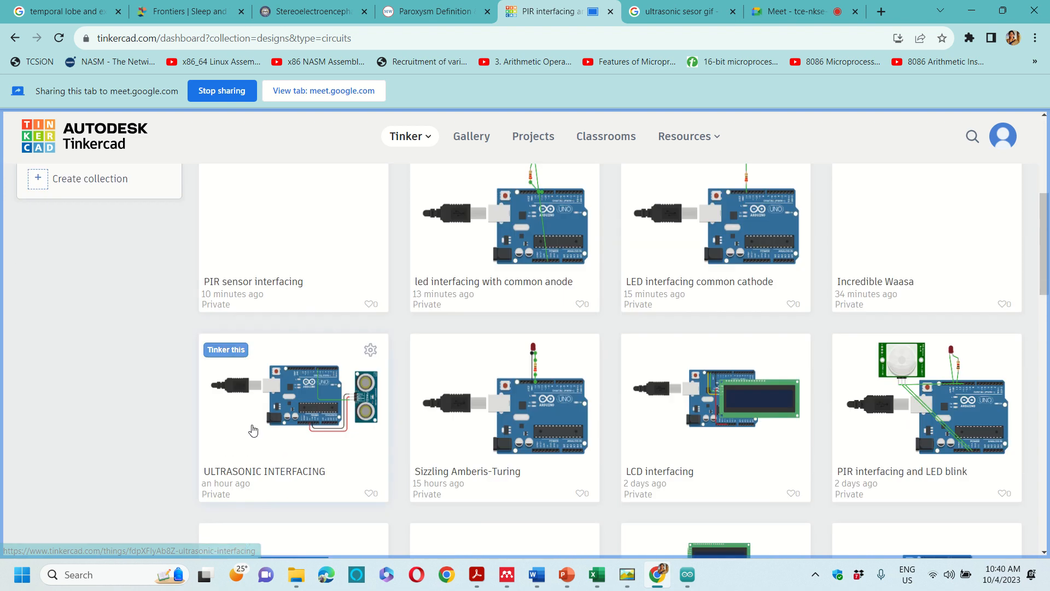
click(308, 212)
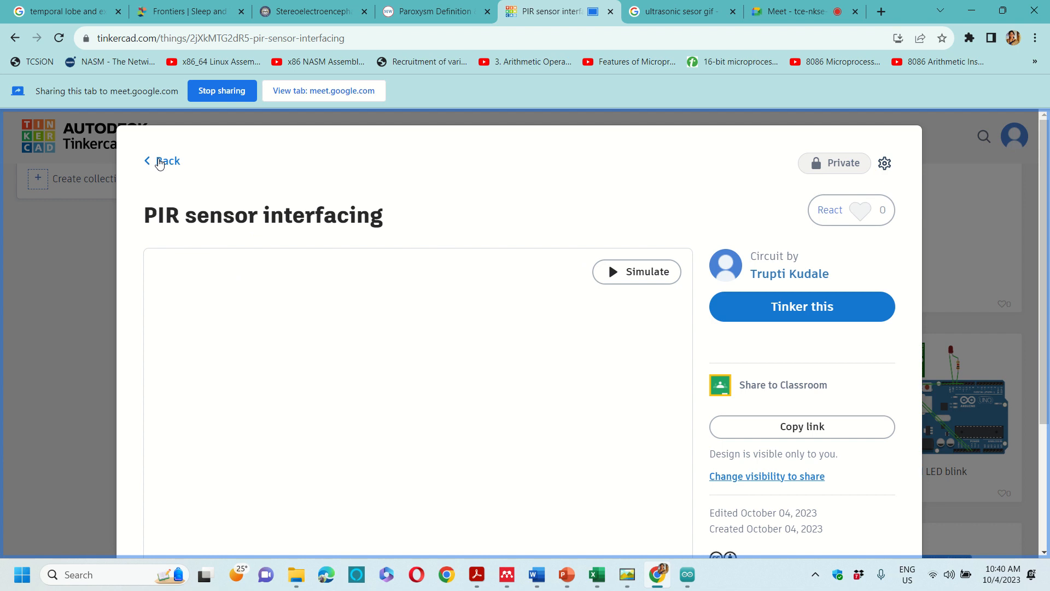
click(158, 161)
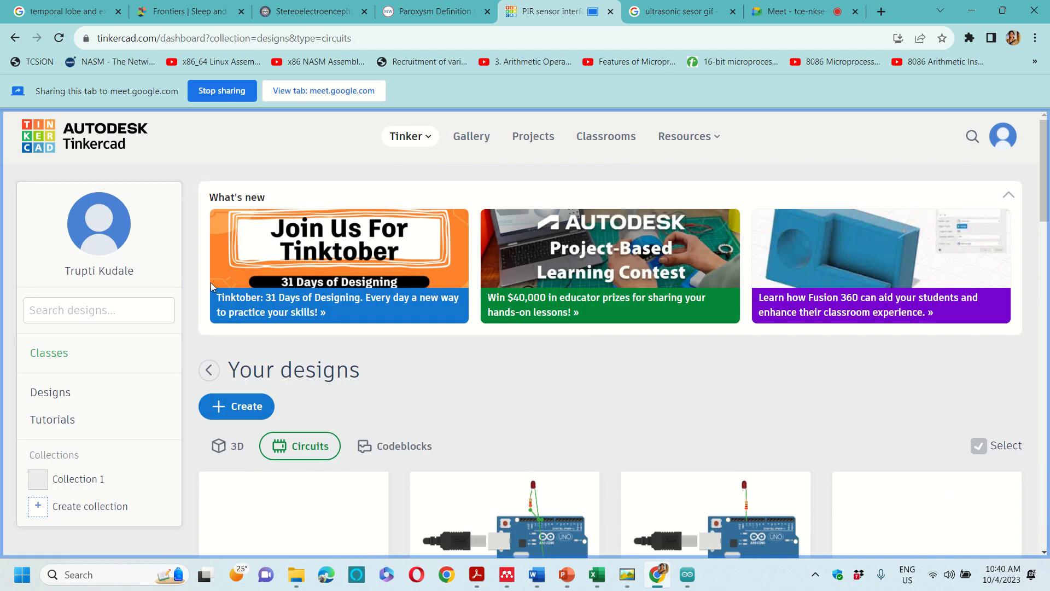
Step: Create a new blank circuit design
click(230, 406)
click(229, 485)
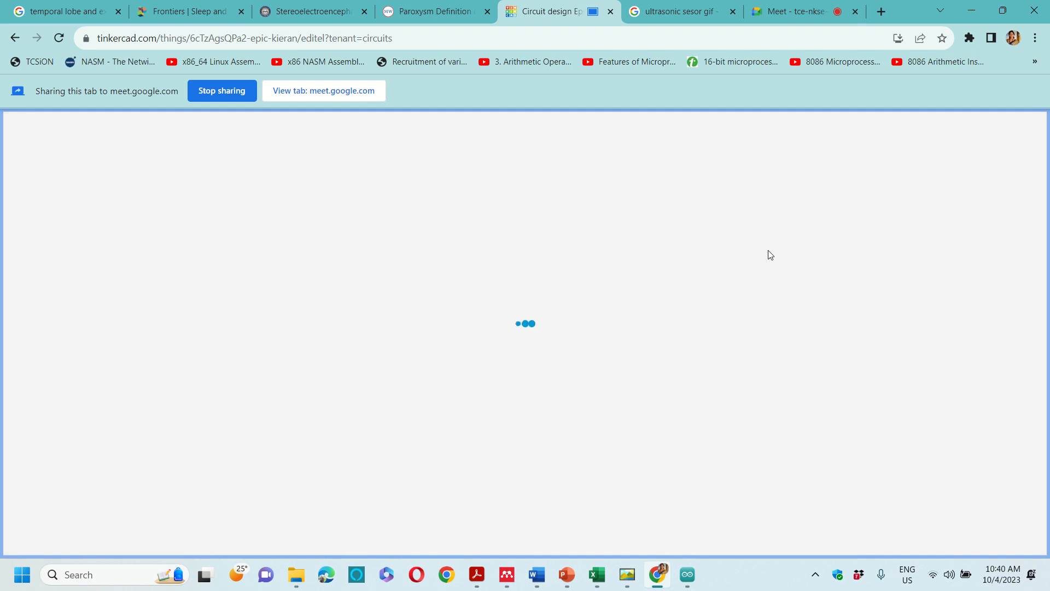
click(850, 160)
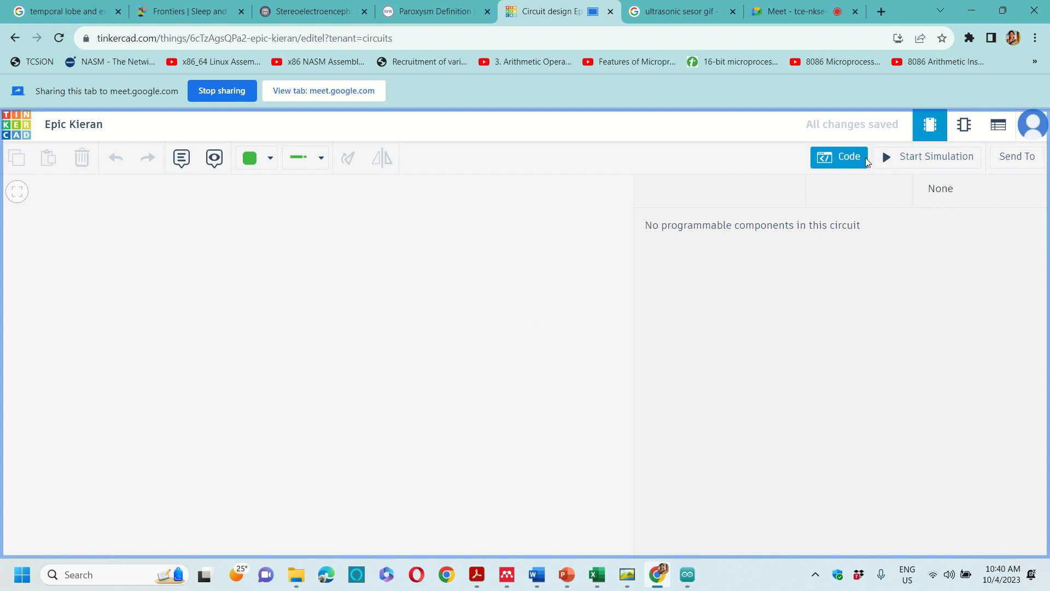
click(901, 156)
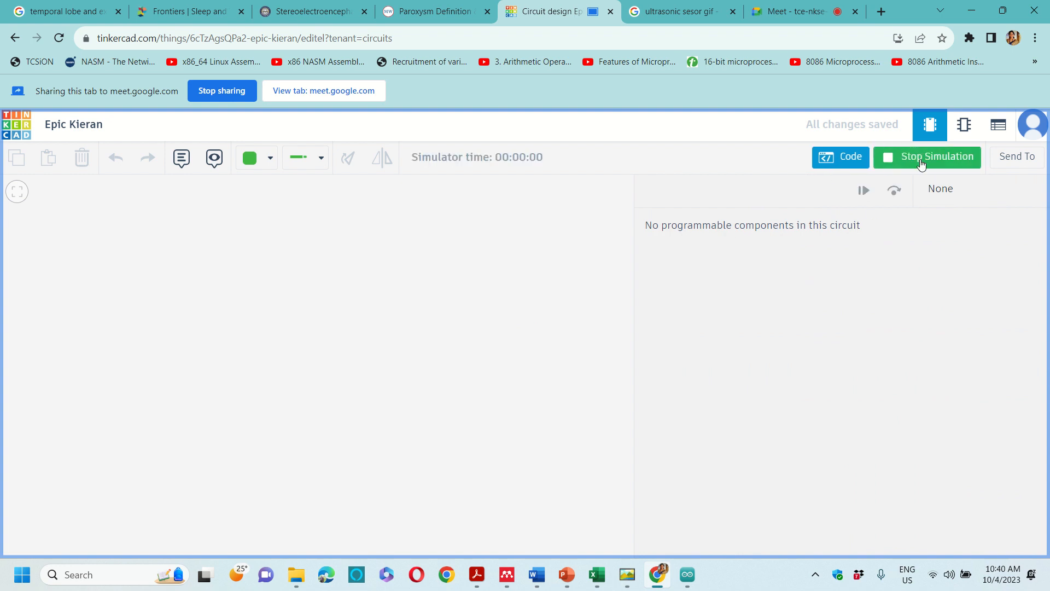
click(920, 163)
click(568, 243)
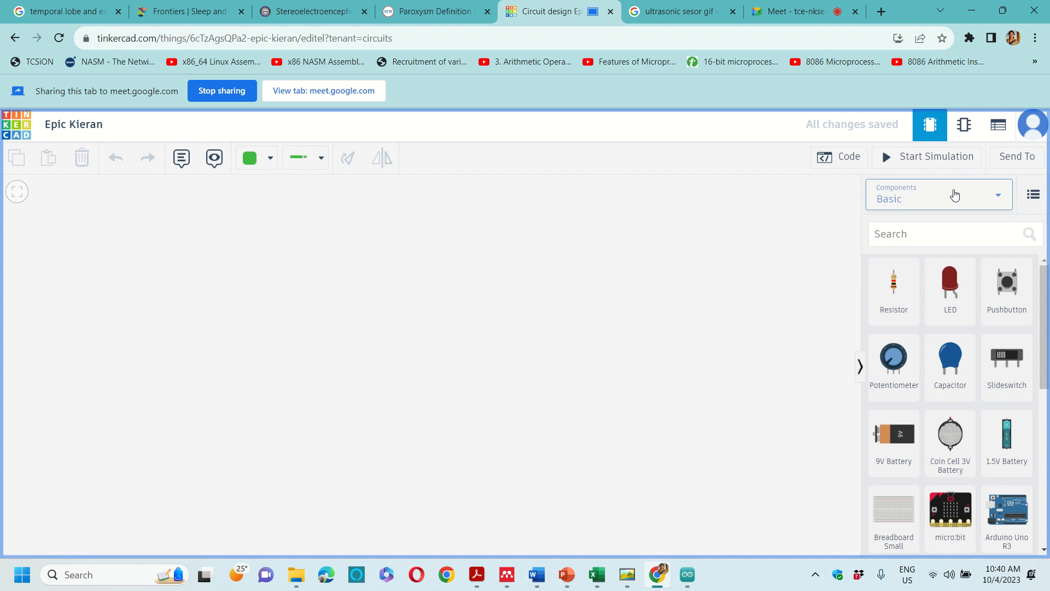
Step: Place a PIR sensor on the empty workplane and an Arduino Uno R3 below and to its right
click(954, 195)
click(733, 311)
scroll(1001, 421, down, 7)
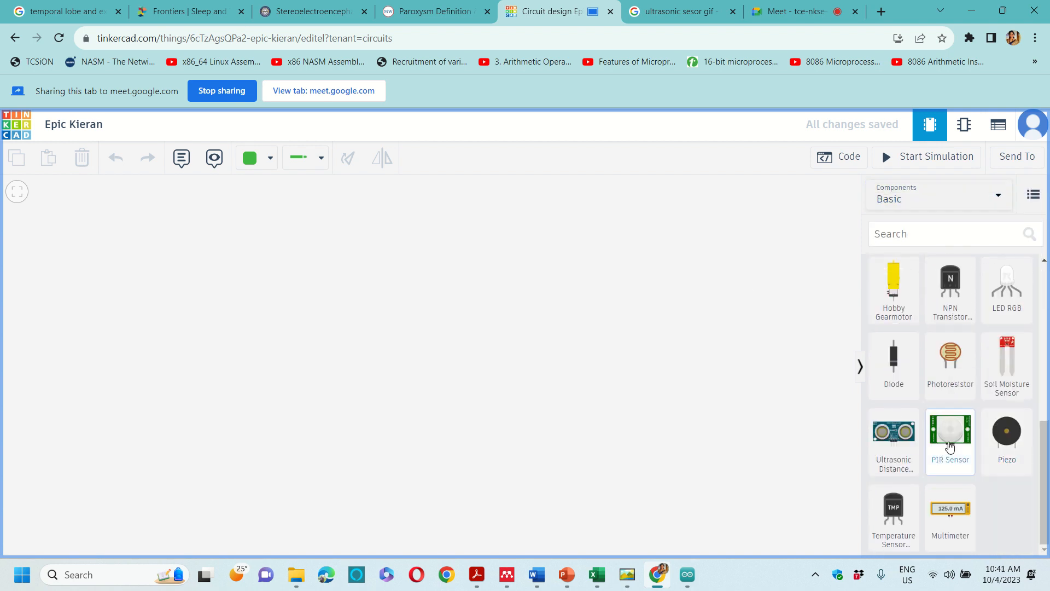
drag(950, 432, 282, 291)
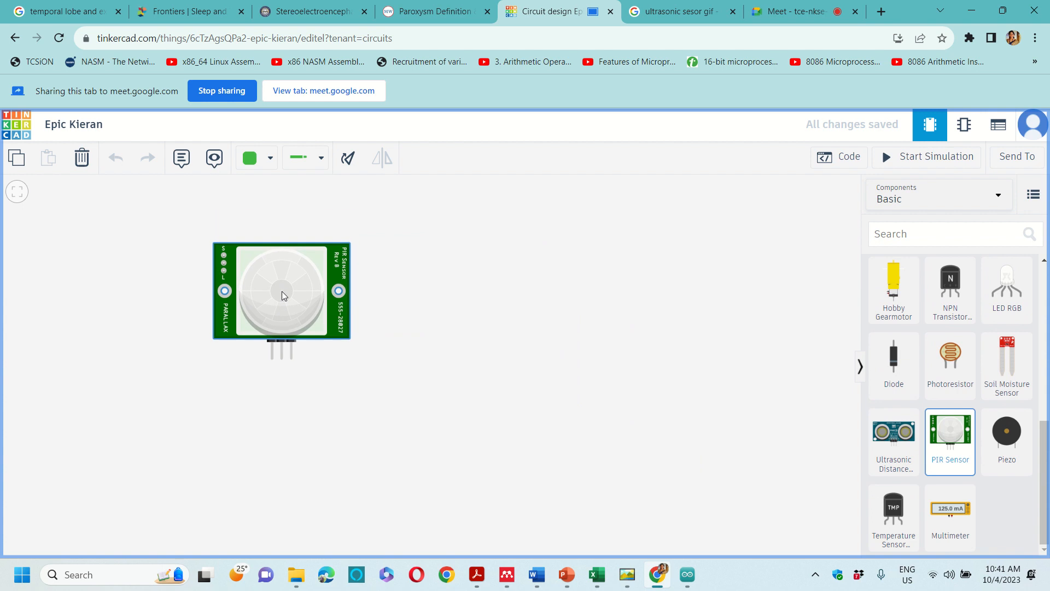
scroll(956, 326, up, 7)
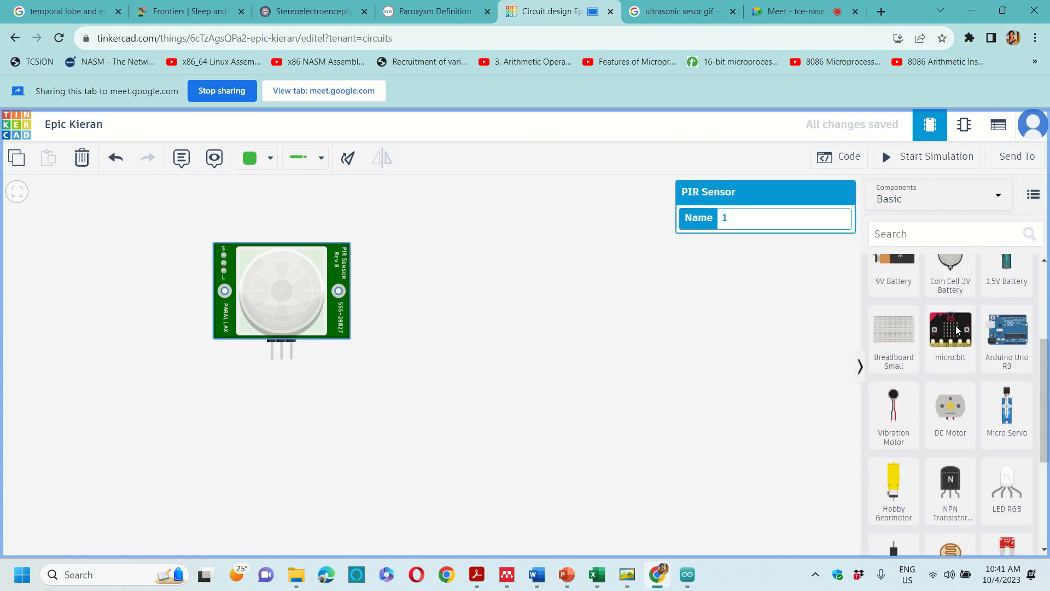
drag(1020, 537, 560, 455)
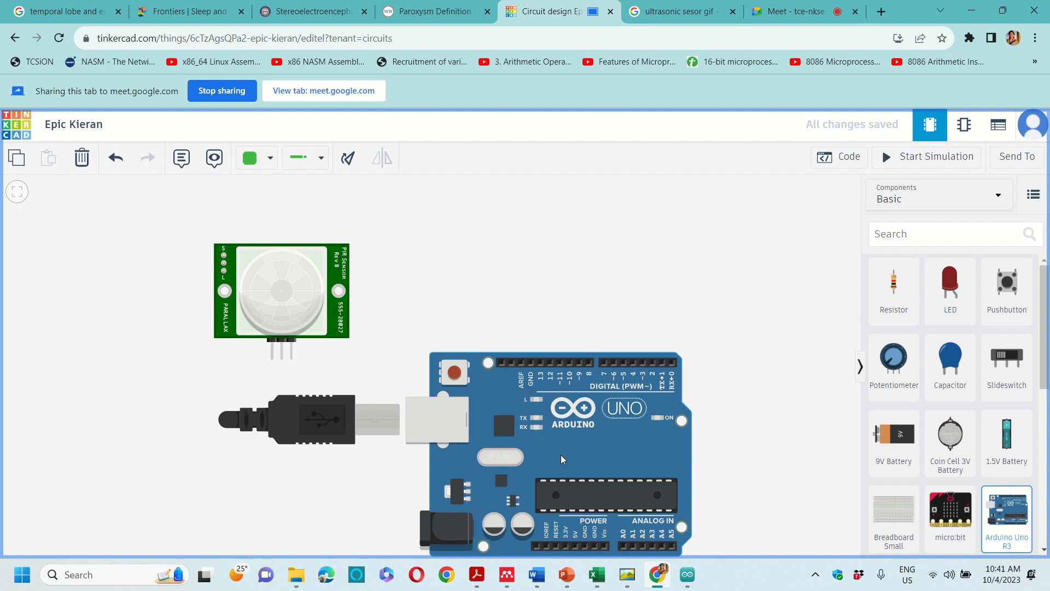
Step: Add an LED above the Arduino and a resistor between the LED and the board's digital pins
drag(950, 284, 538, 230)
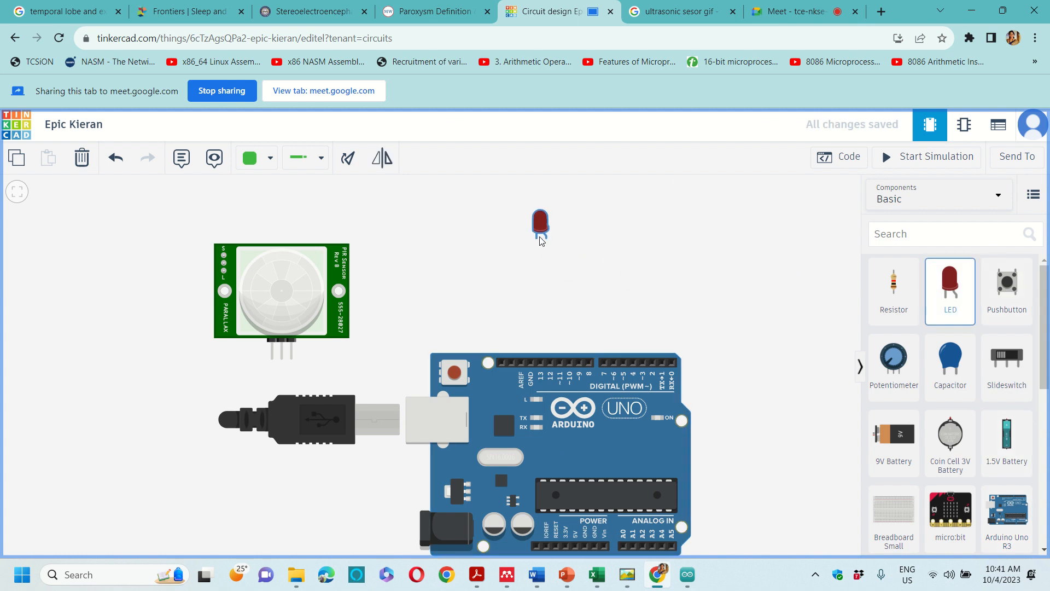
drag(893, 290, 564, 299)
click(747, 321)
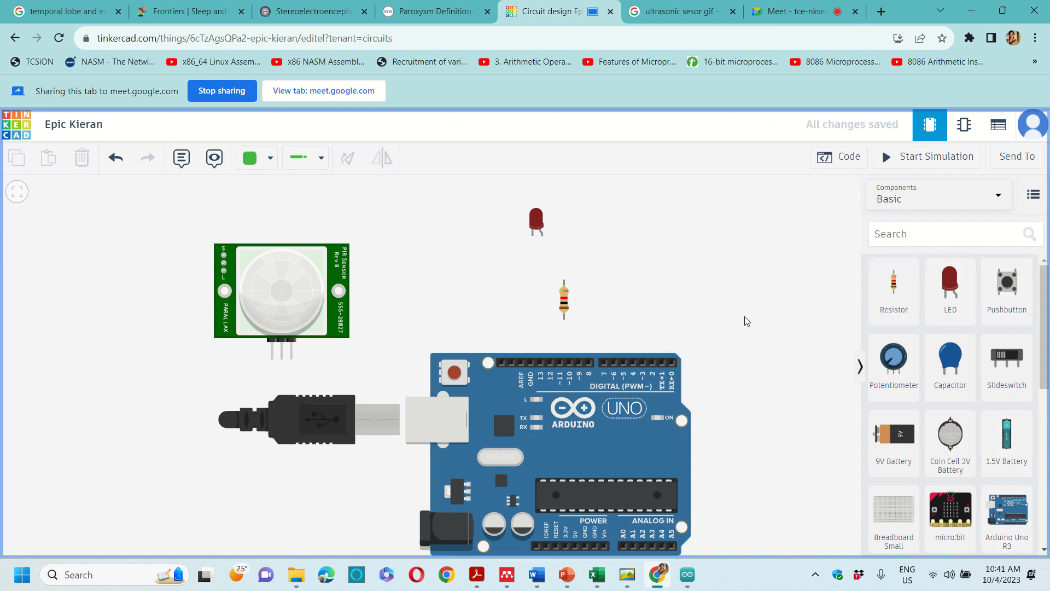
Step: Show the Arduino's code and switch the edit mode from Blocks to Text
click(851, 162)
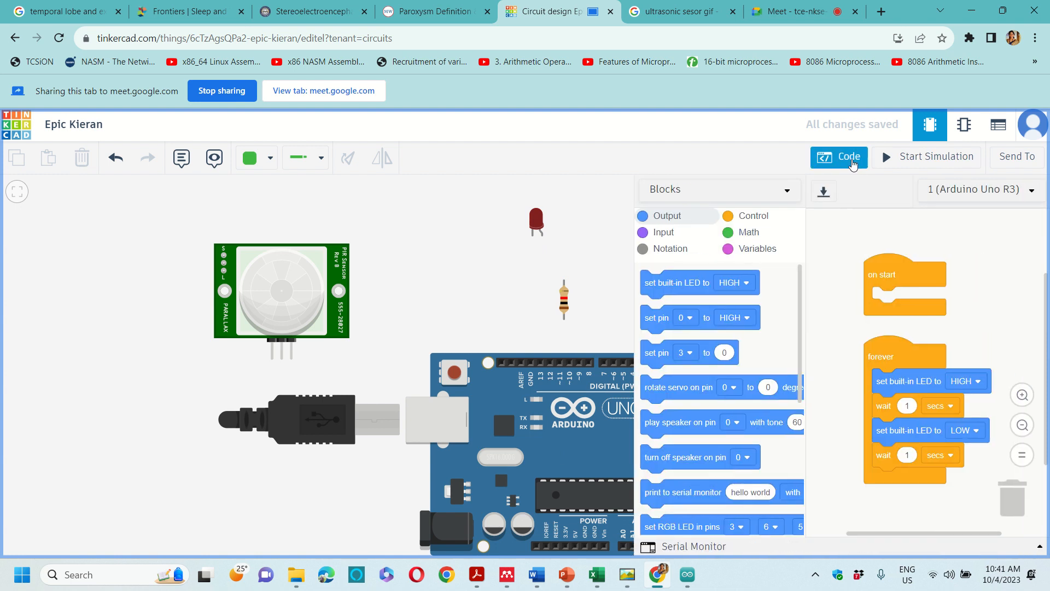
click(762, 195)
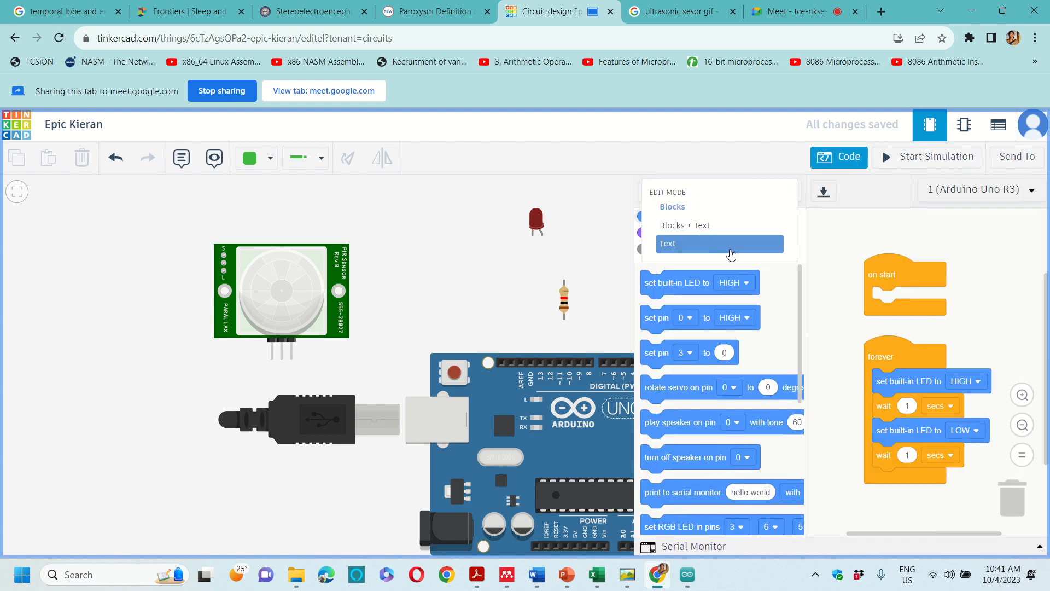
click(731, 244)
click(567, 364)
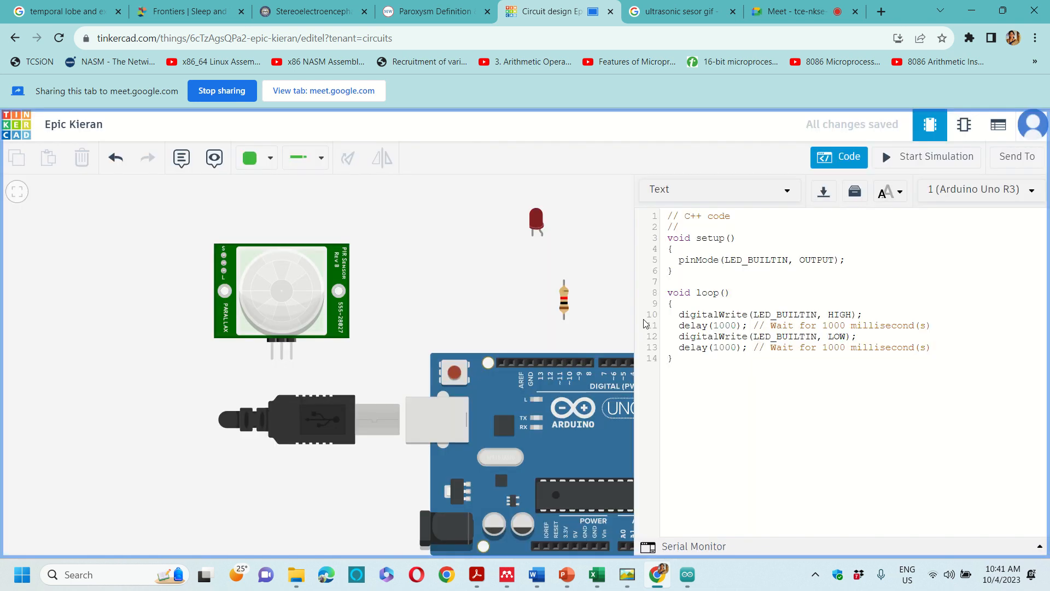
Step: Replace the default setup and loop functions with the copied PIR code starting at int val = 0, and return to the circuit
drag(716, 399, 662, 239)
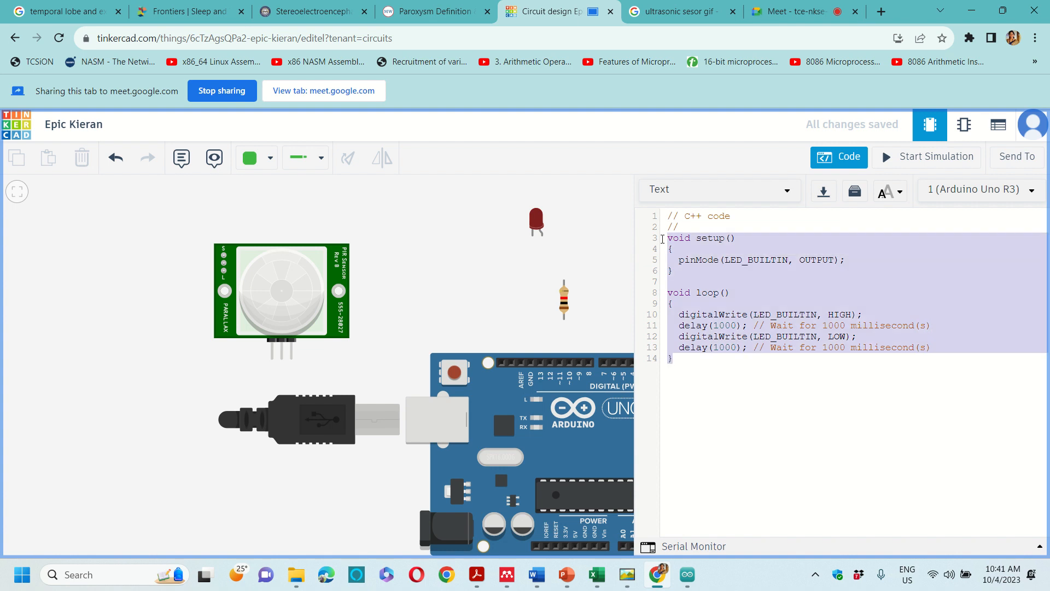
key(BackSpace)
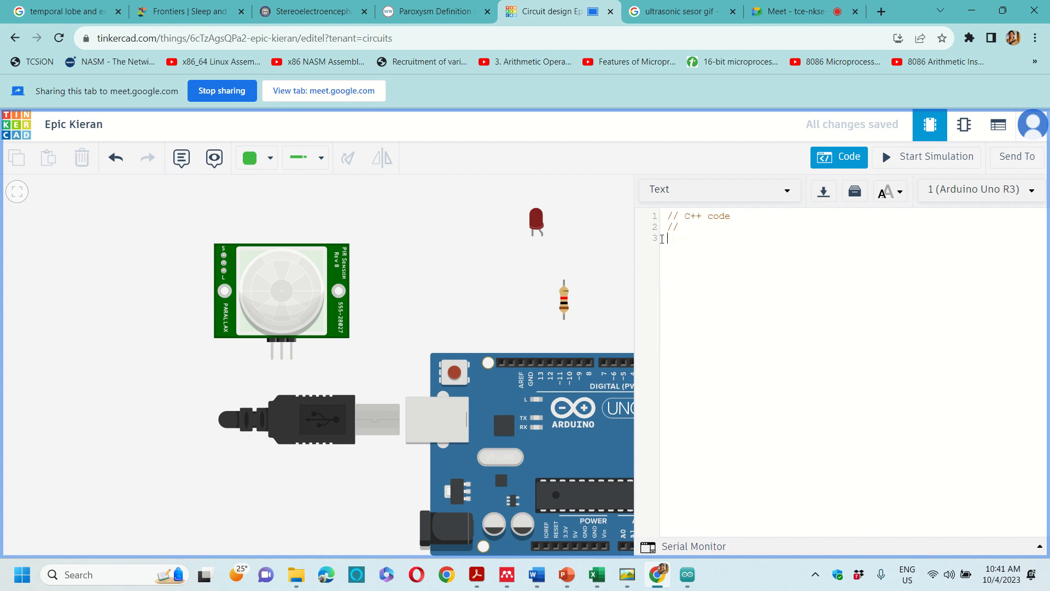
text(int val = 0; void setup() {   pinMode(13,OUTPUT);   pinMode(11,INPUT); }  void loop() {   val= digitalRead(11);    if (val == HIGH)    {      digitalWrite(13,HIGH);   }   else    {      digitalWrite(13,LOW);   }  })
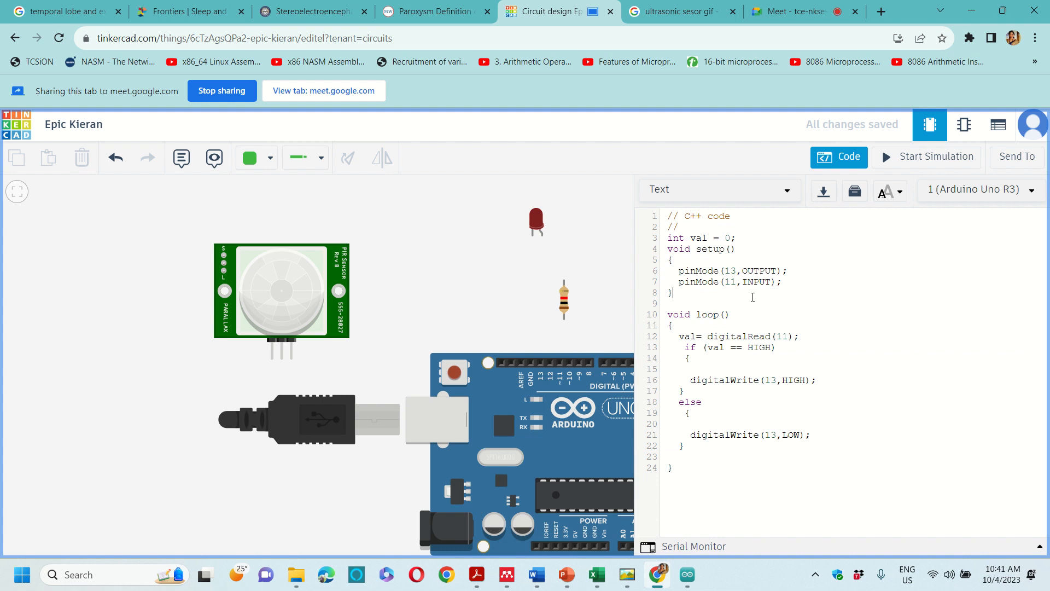
click(610, 254)
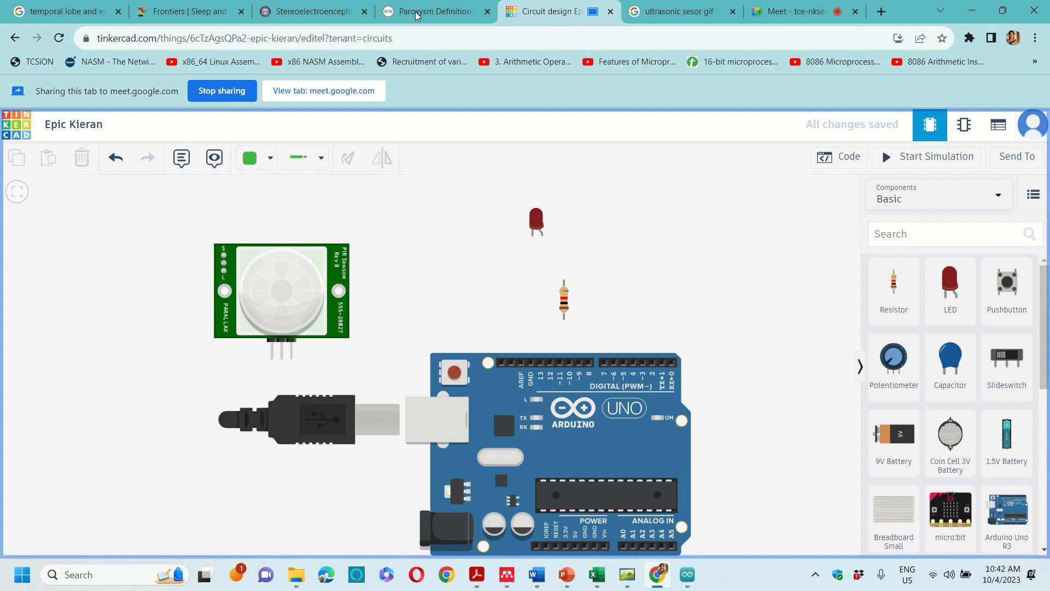
Step: Wire the LED's cathode to the GND pin beside AREF on the Arduino
mouse_move(535, 1)
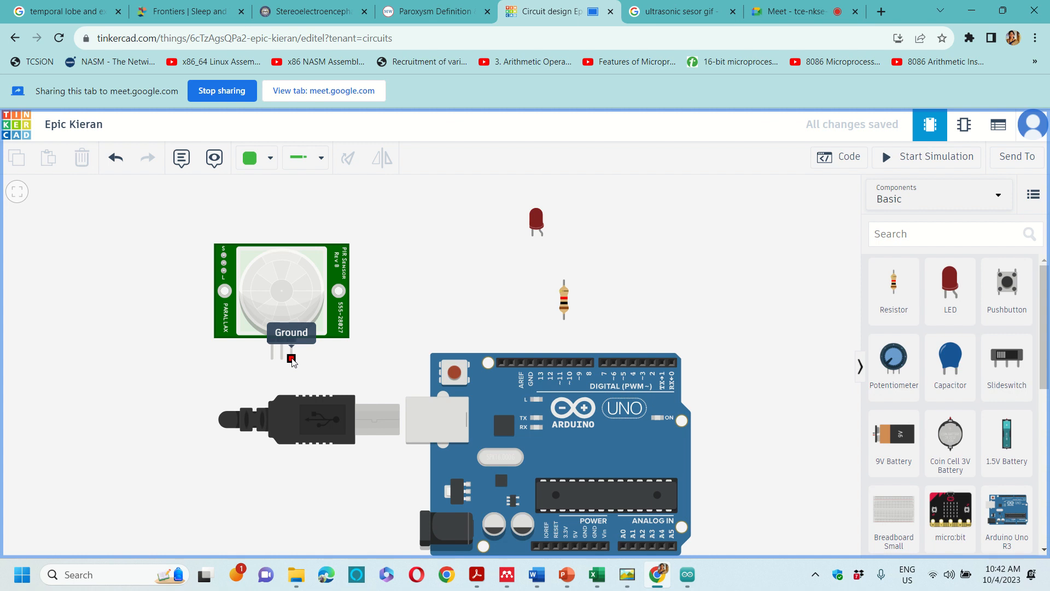
click(533, 236)
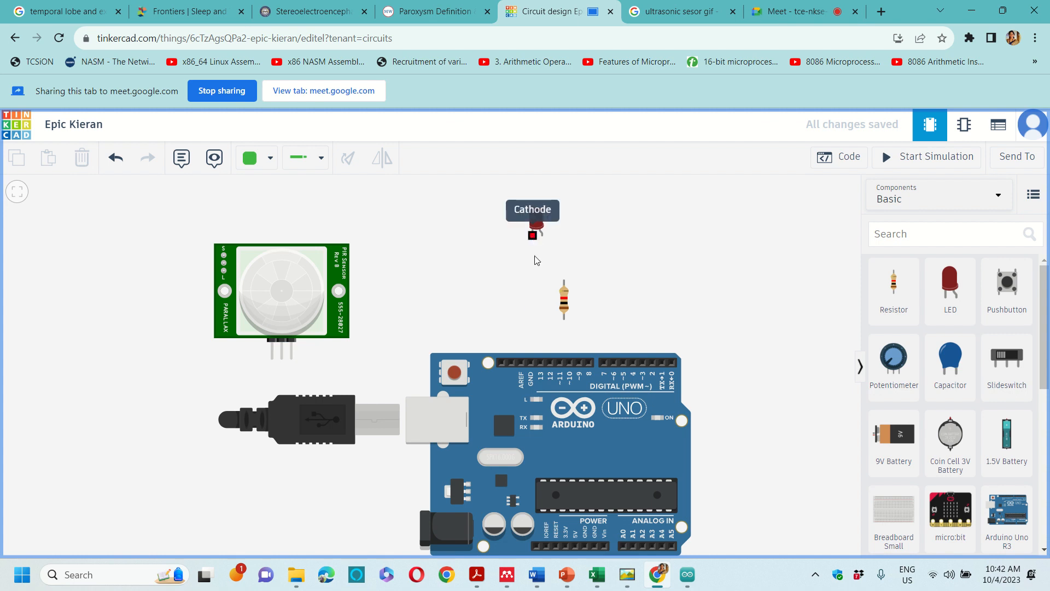
click(529, 362)
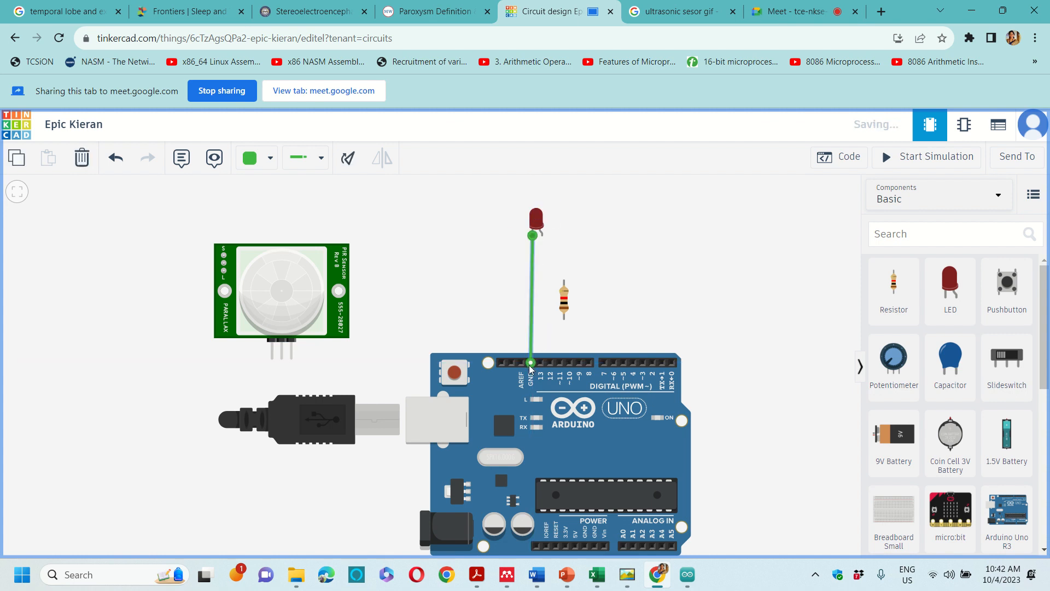
Step: Wire the LED's anode to the resistor's upper terminal and the lower terminal to Arduino pin 13
click(542, 235)
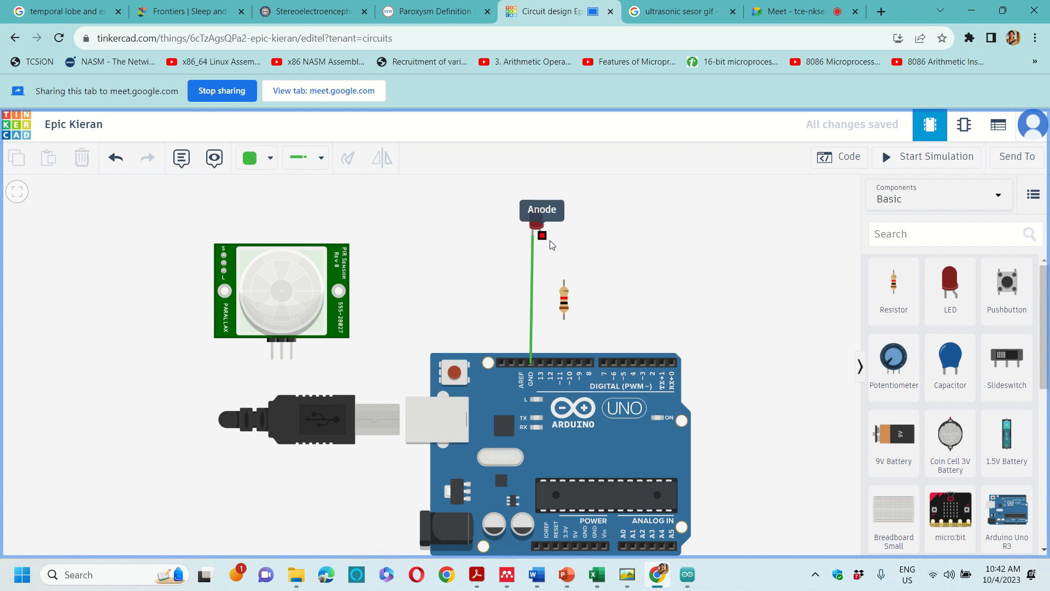
click(564, 280)
click(564, 316)
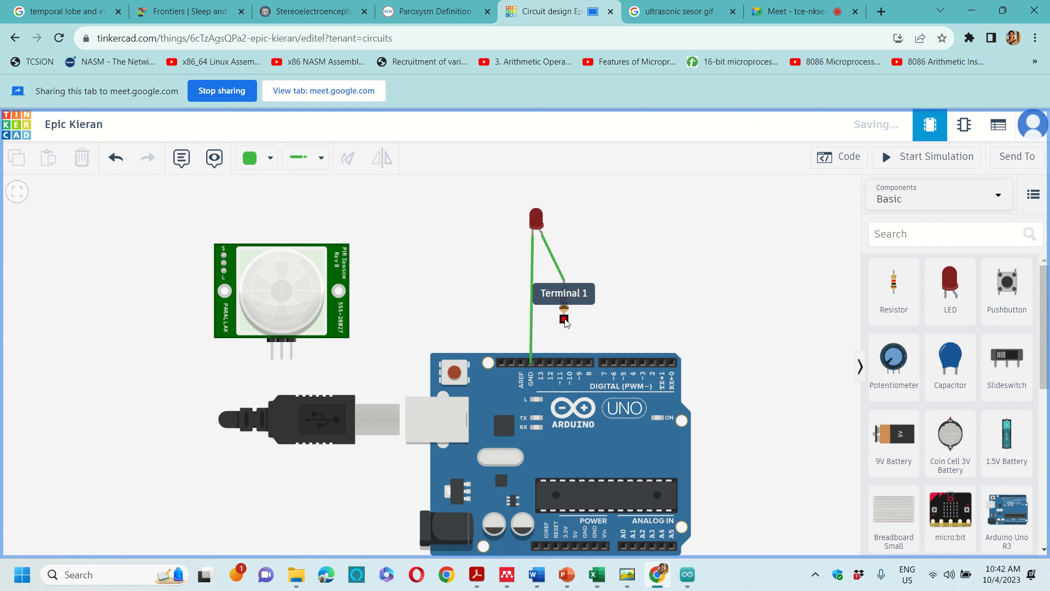
click(543, 362)
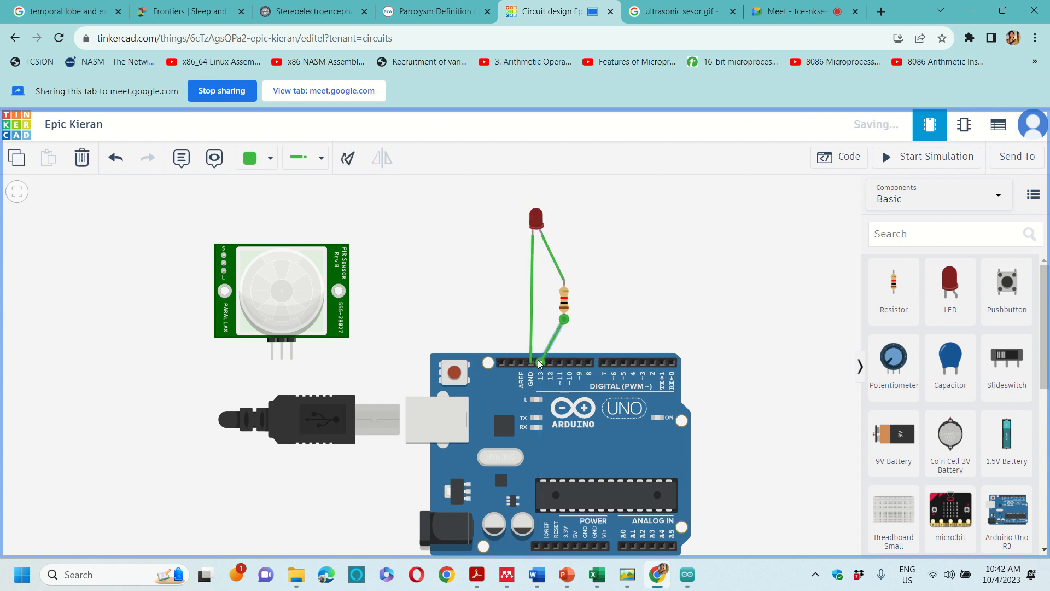
click(615, 315)
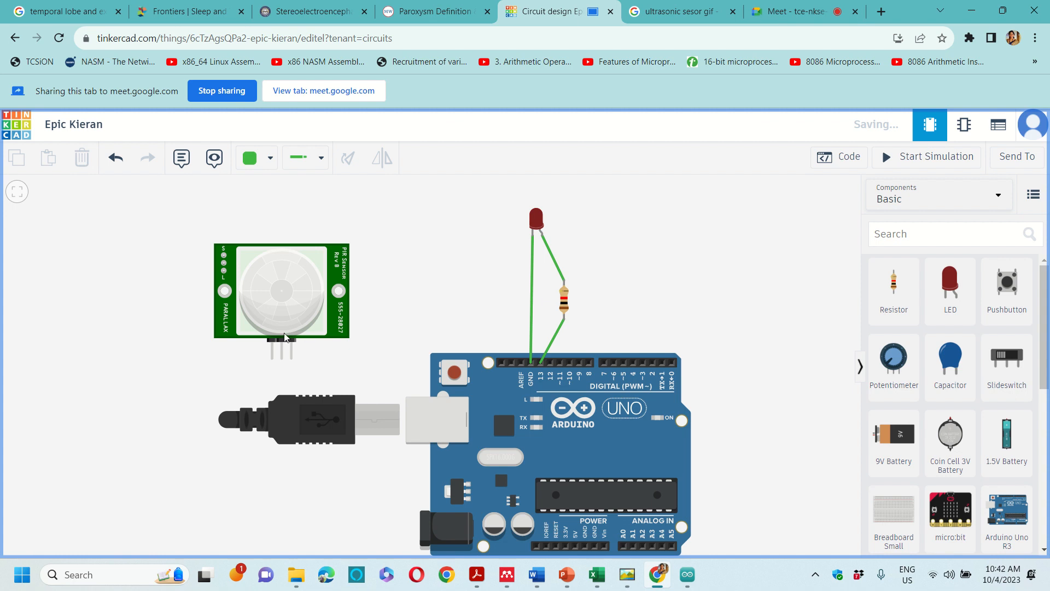
Step: Move the PIR sensor to the right side of the Arduino and wire its signal pin to digital pin 11
drag(317, 293, 756, 369)
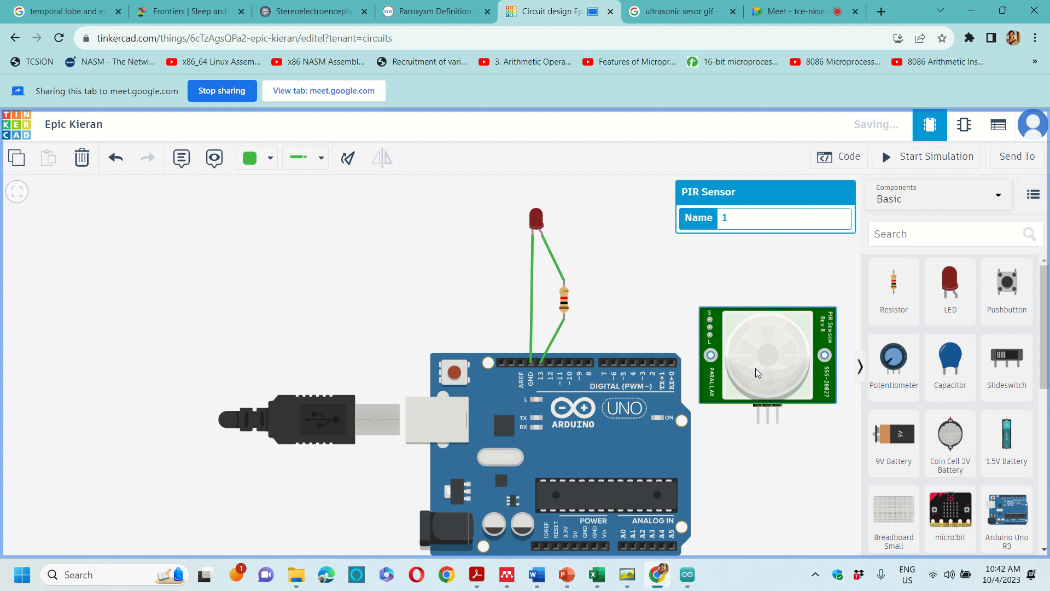
click(758, 420)
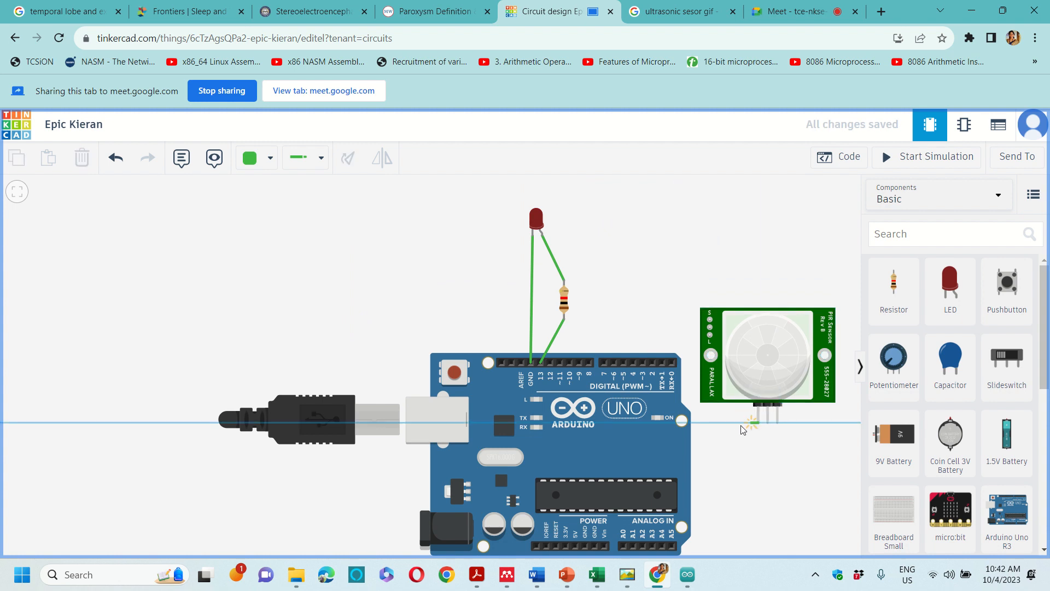
click(560, 363)
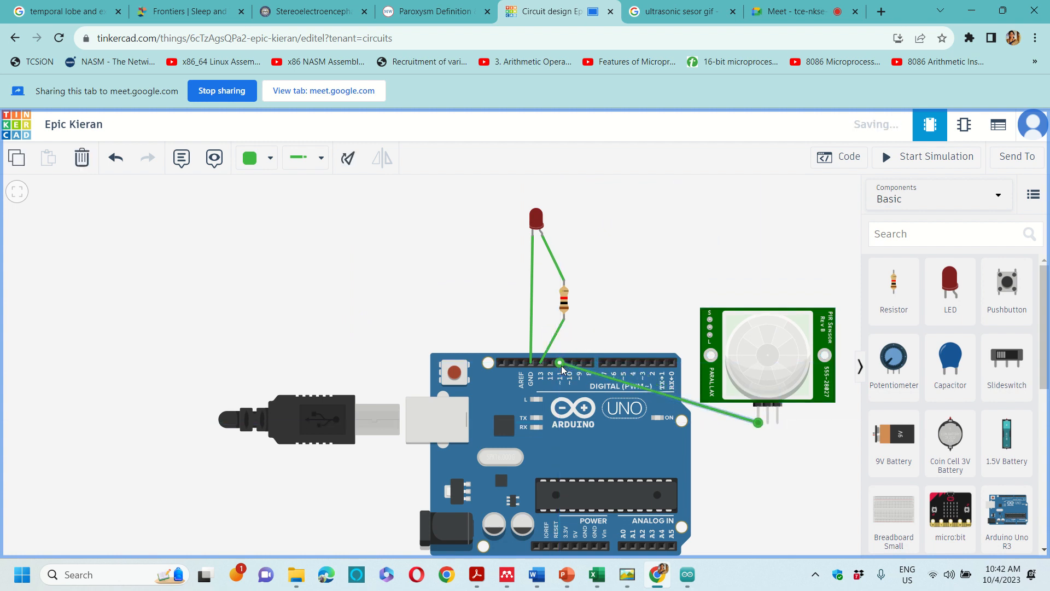
Step: Wire the PIR sensor's power pin to the Arduino's 5V and its ground pin to the adjacent GND
click(769, 422)
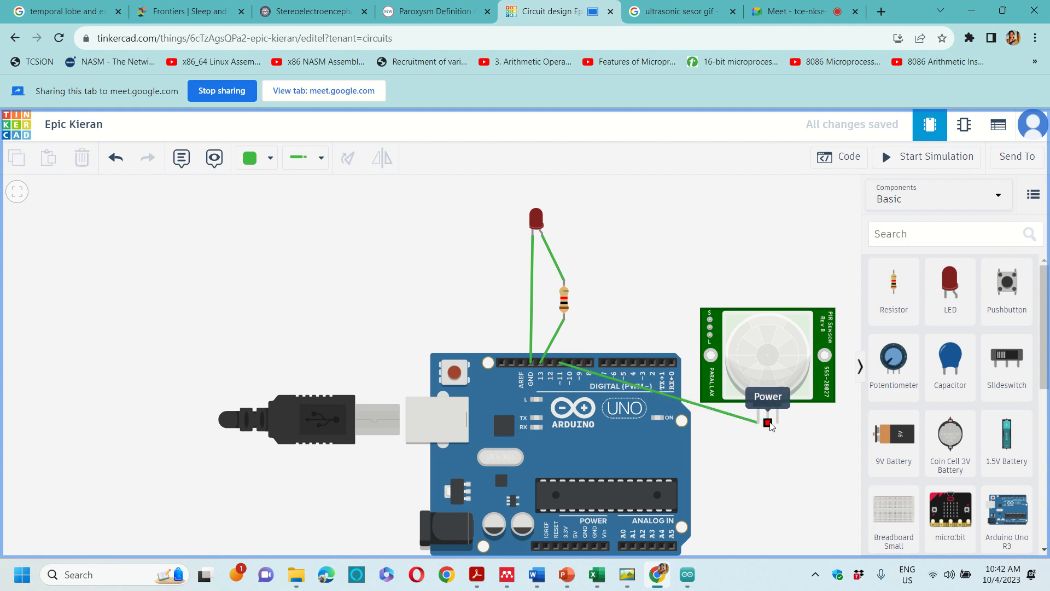
click(576, 545)
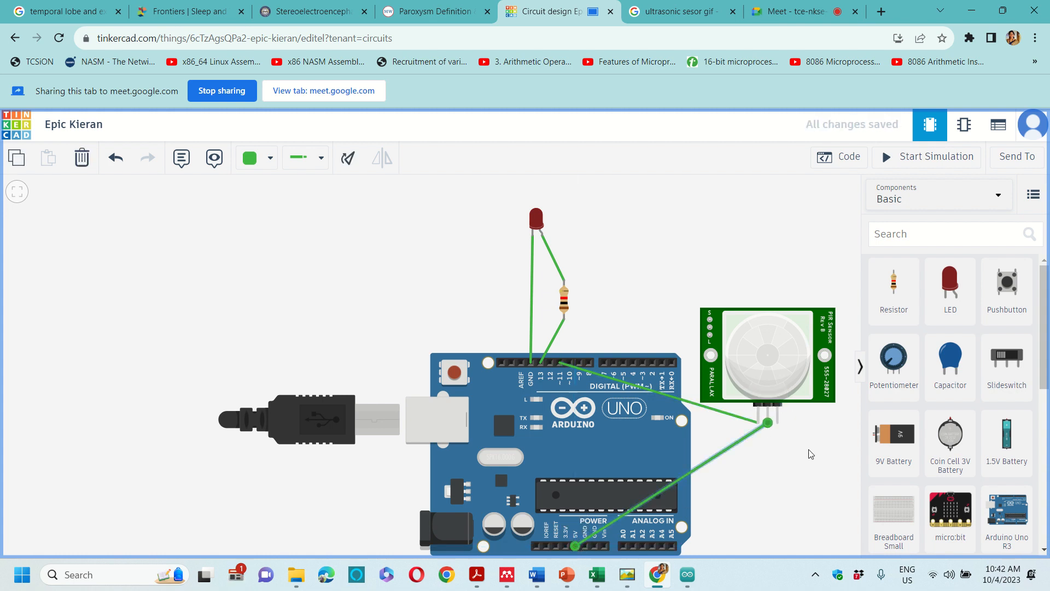
click(778, 423)
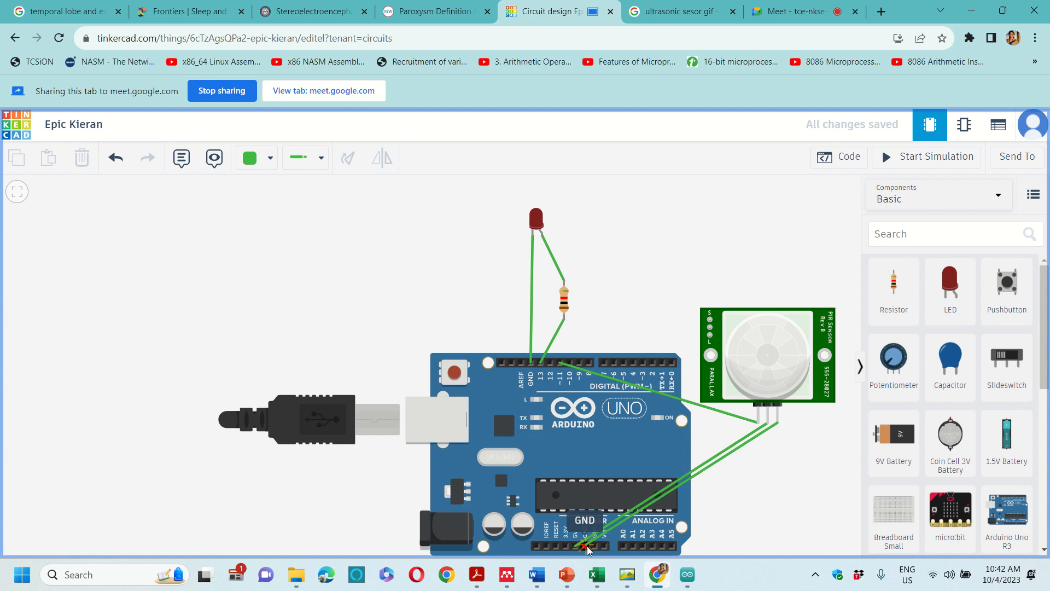
click(585, 545)
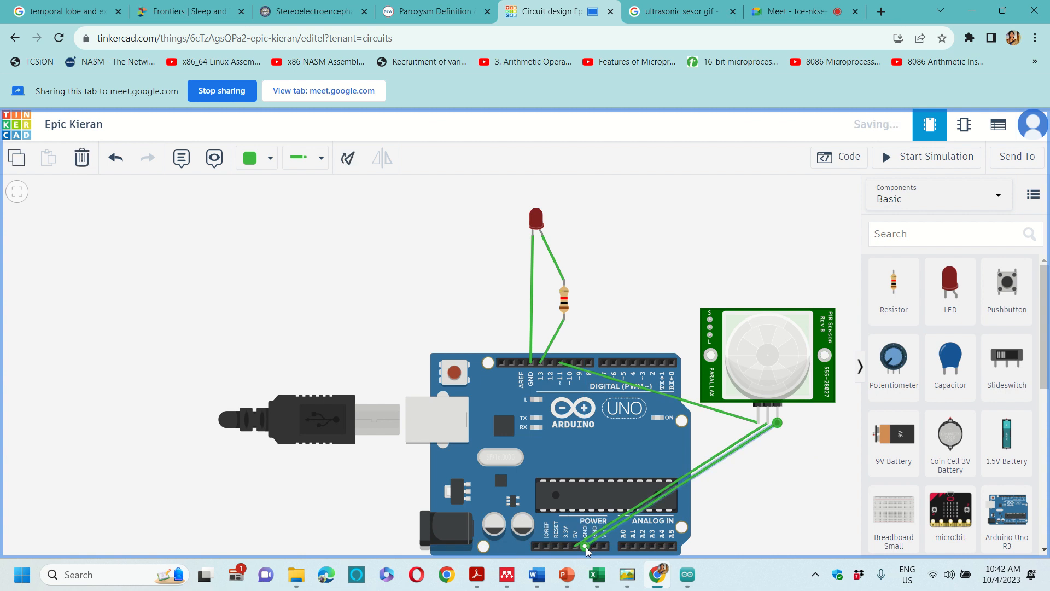
click(794, 465)
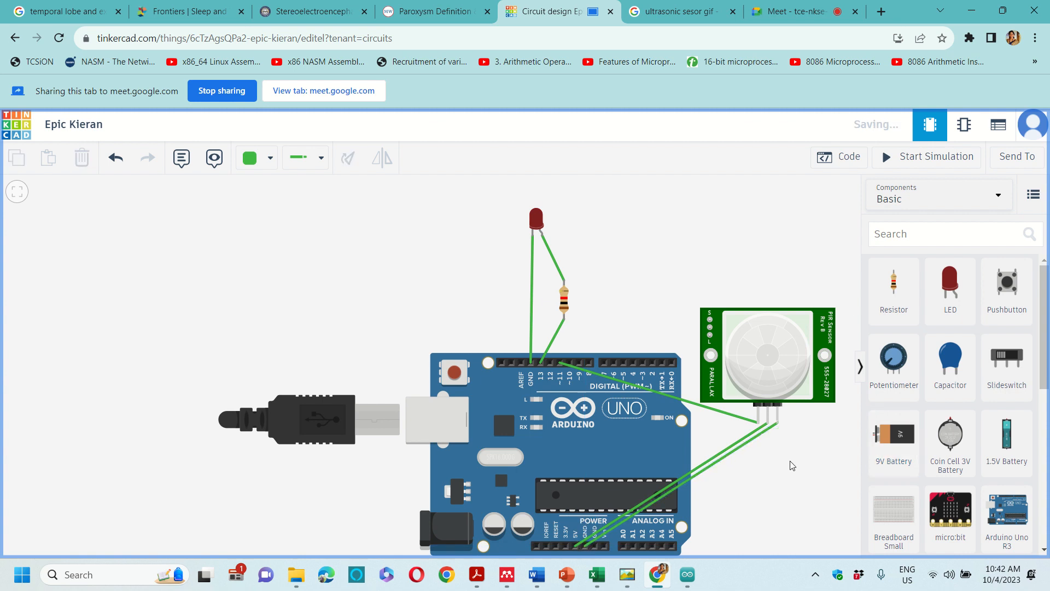
Step: Show the code and examine the setup function, highlighting the pinMode settings for pins 13 and 11
click(852, 158)
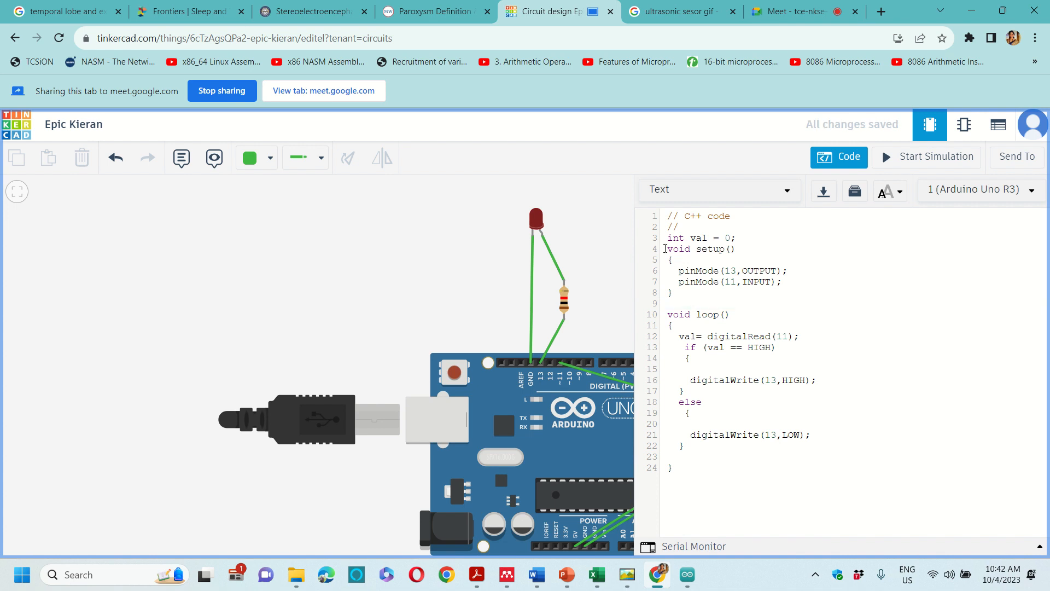
drag(665, 249, 682, 302)
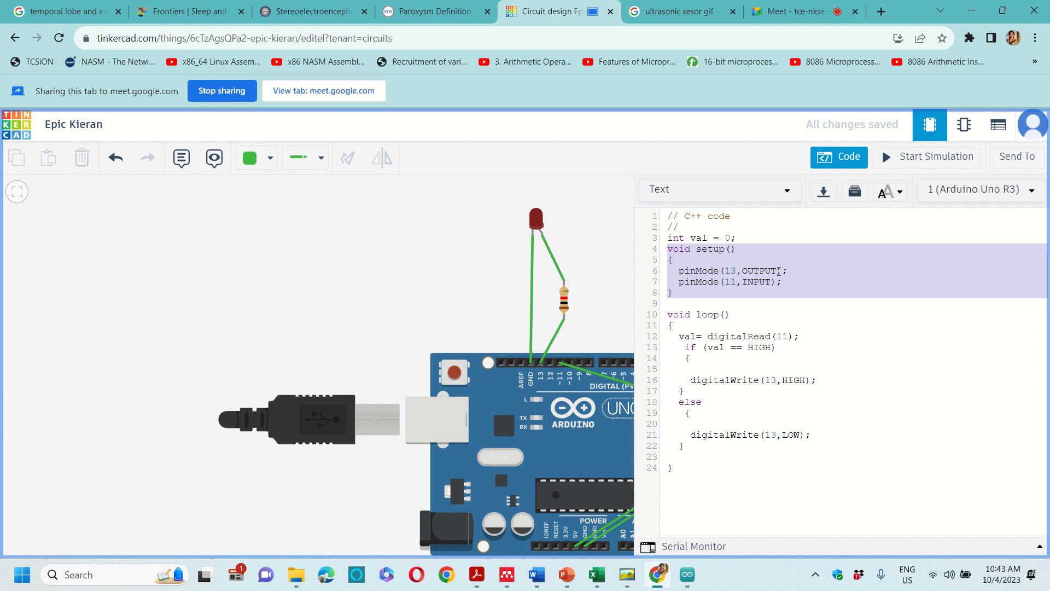
click(728, 270)
drag(771, 281, 718, 281)
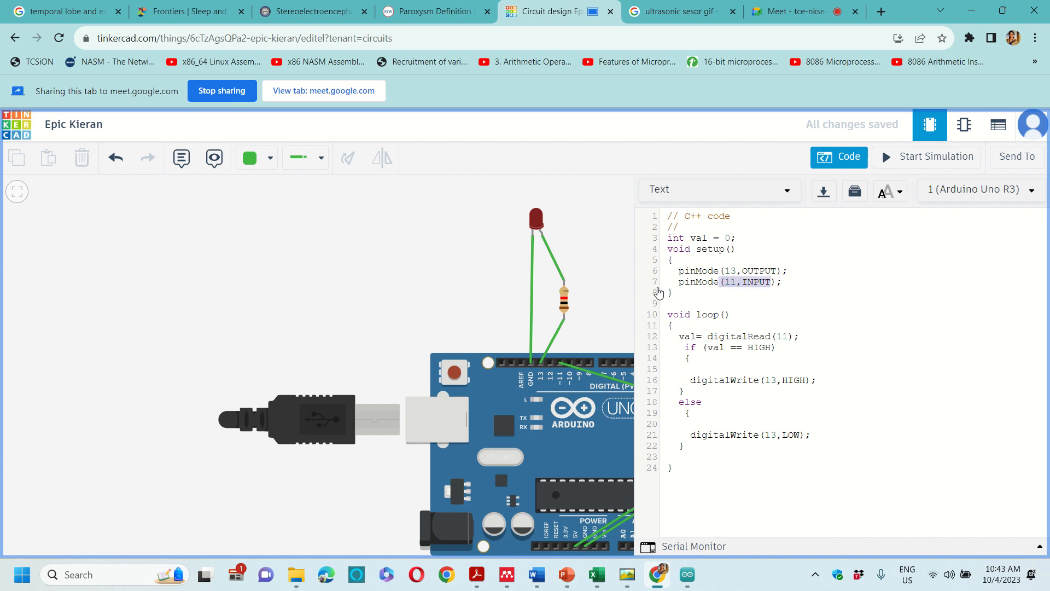
click(730, 291)
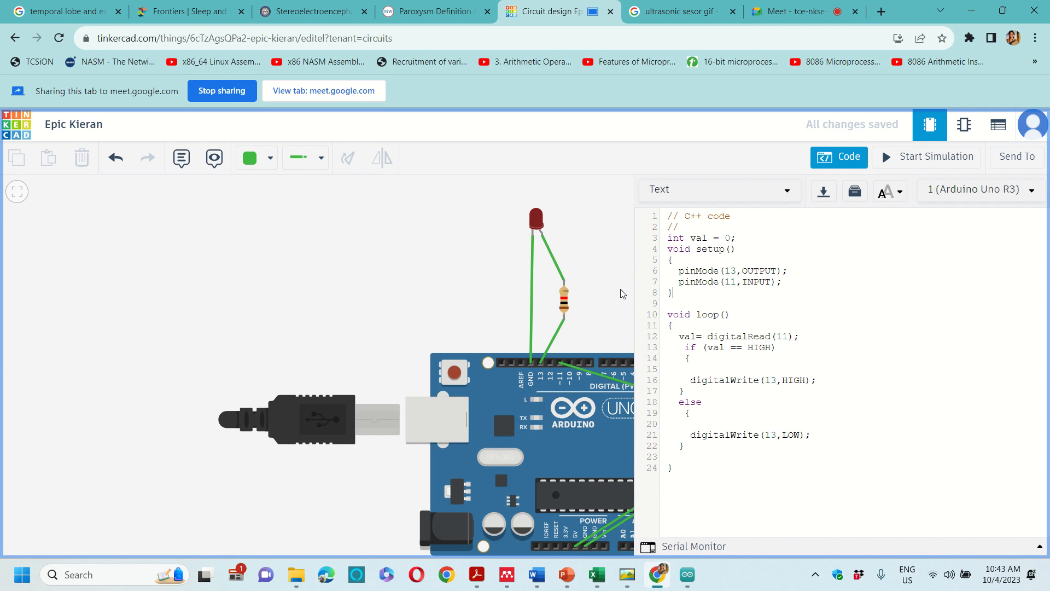
drag(737, 283, 725, 287)
double_click(745, 281)
click(881, 311)
Step: Examine the int val declaration and the loop function's digitalRead(11) call by highlighting them
drag(743, 240, 665, 239)
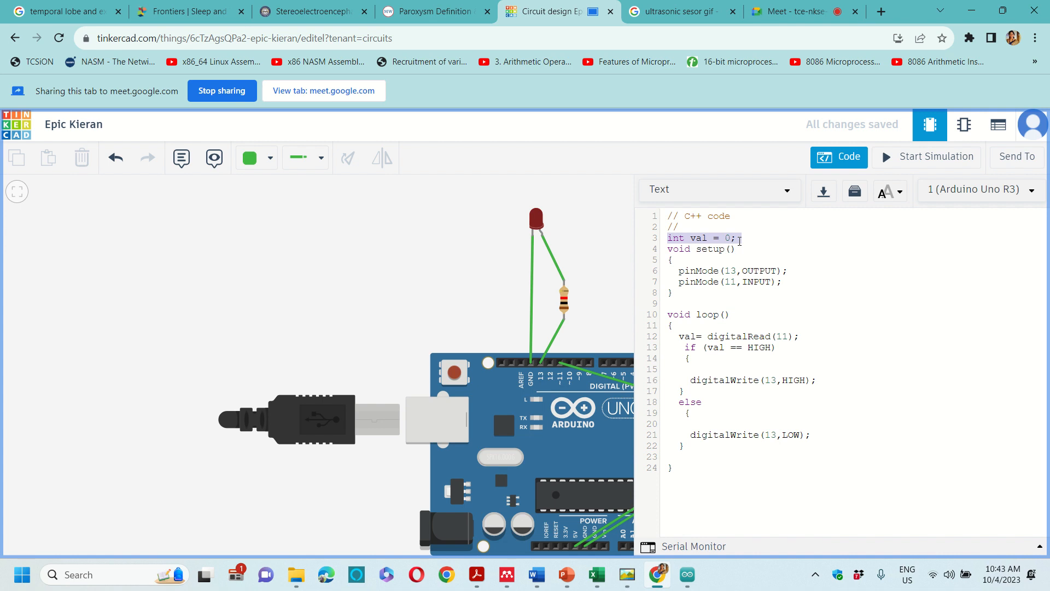
click(714, 337)
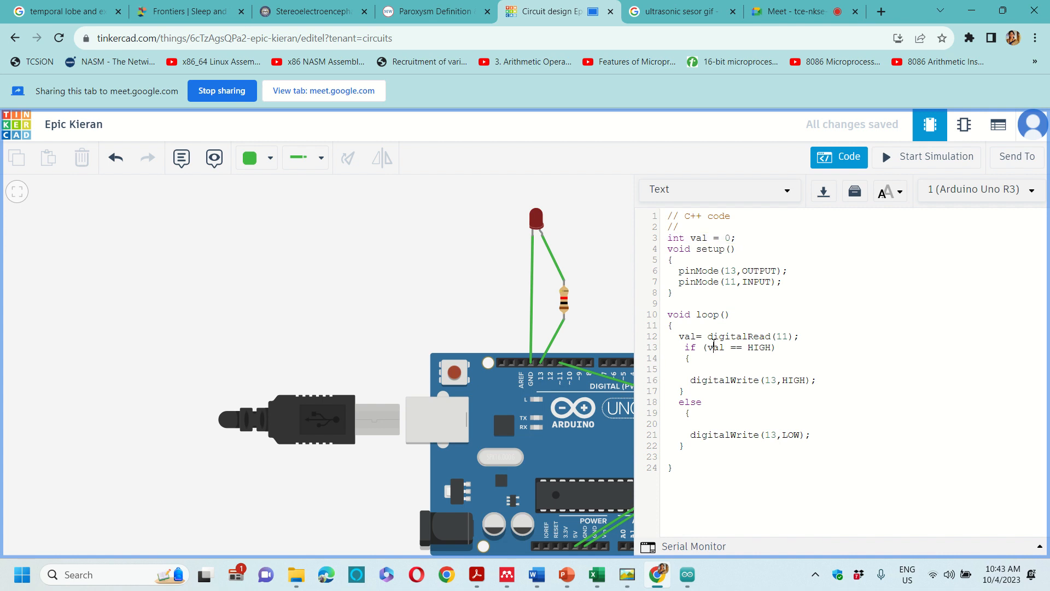
drag(679, 336, 743, 501)
click(743, 501)
drag(708, 336, 796, 336)
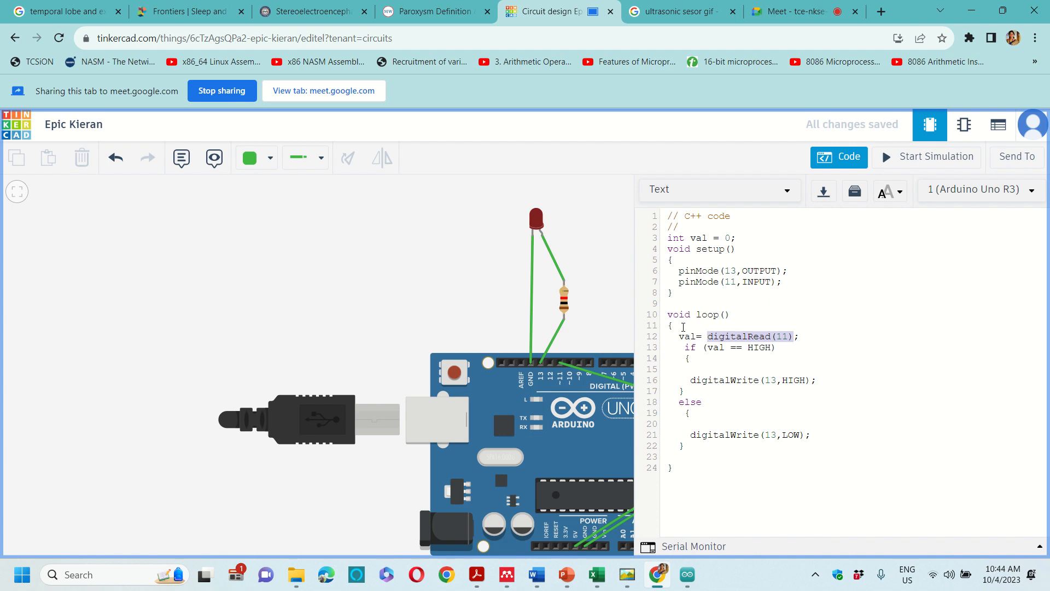
drag(679, 335, 726, 336)
click(726, 336)
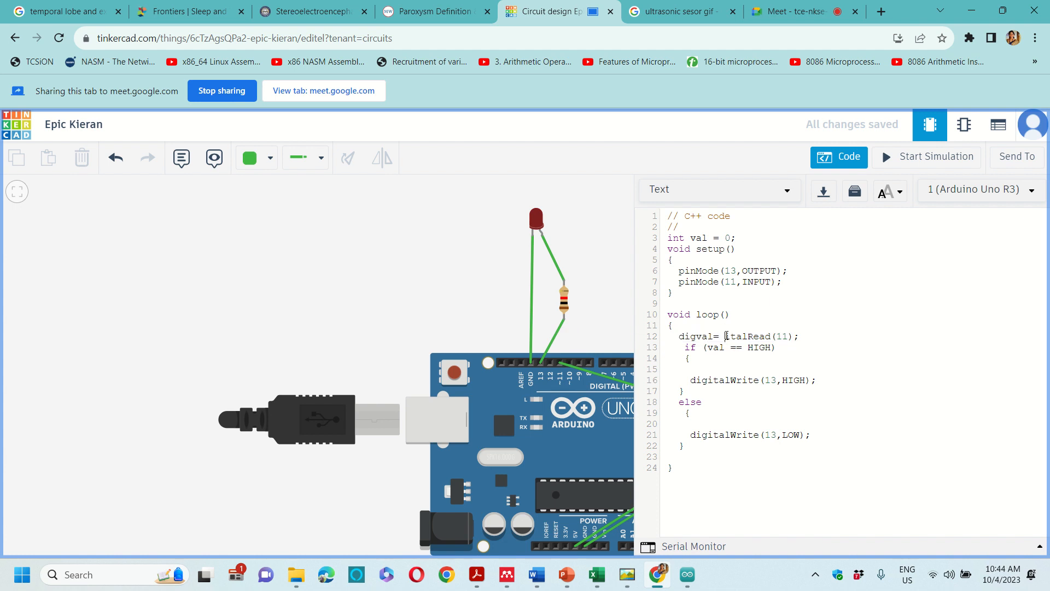
key(ctrl+z)
Step: Examine the digitalRead(11) call, its assignment to val and the if condition in the loop function by highlighting them
click(738, 336)
drag(770, 336, 710, 337)
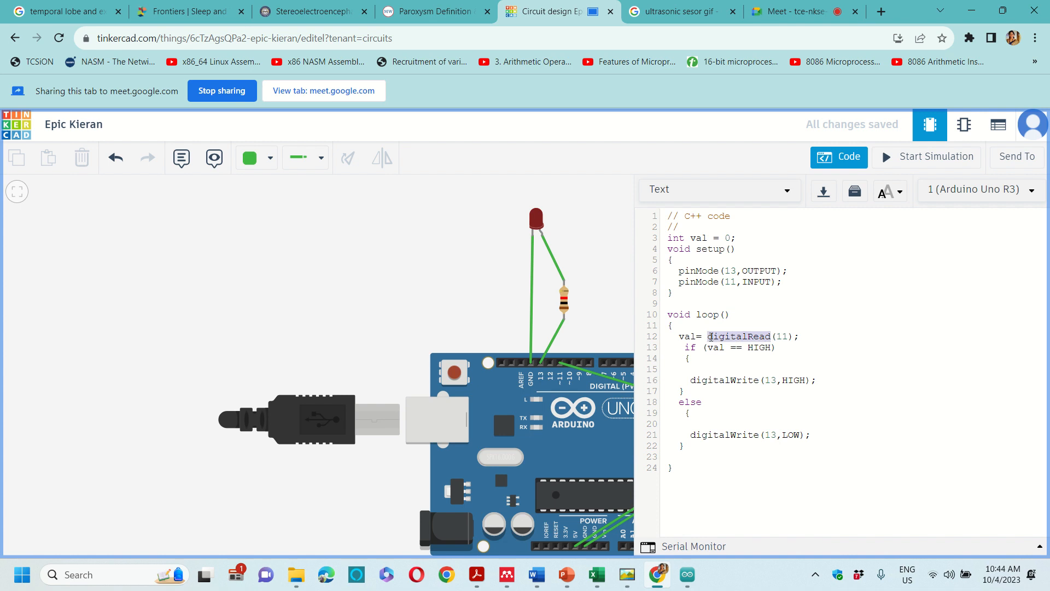
click(791, 337)
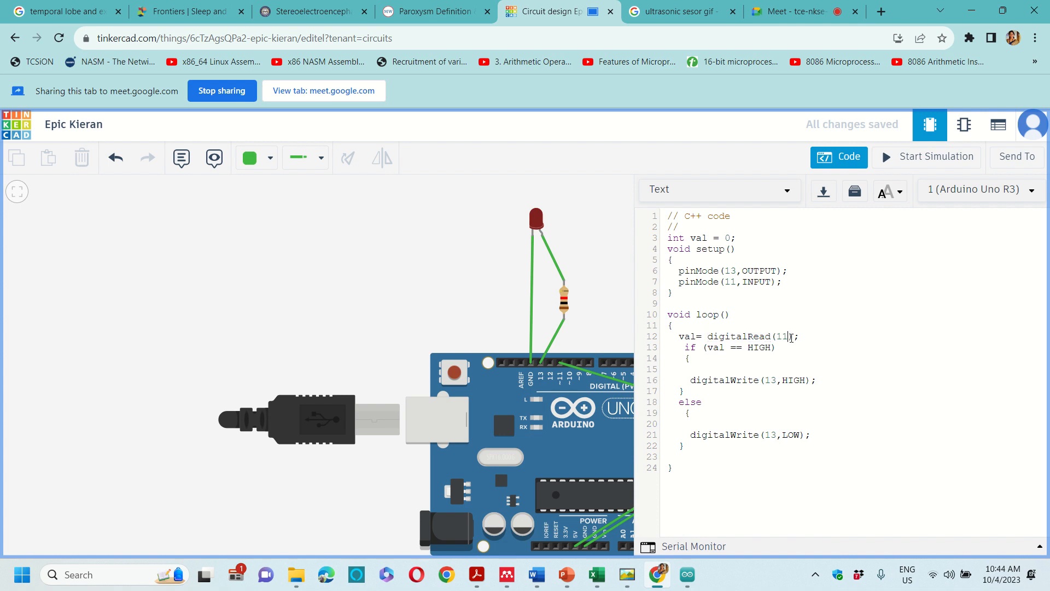
drag(791, 338, 775, 342)
drag(798, 339, 709, 340)
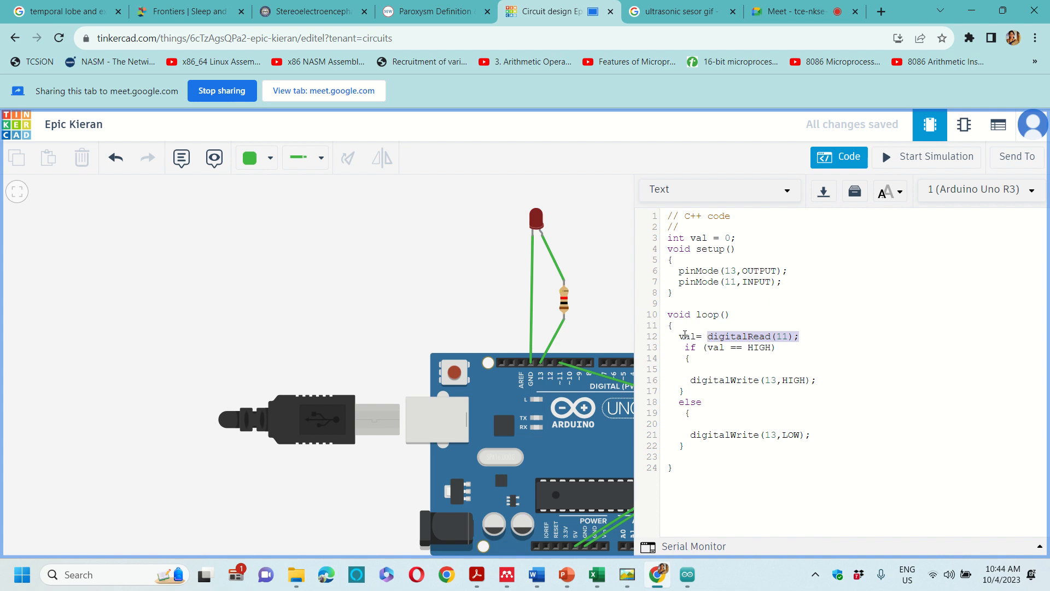
drag(673, 336, 710, 335)
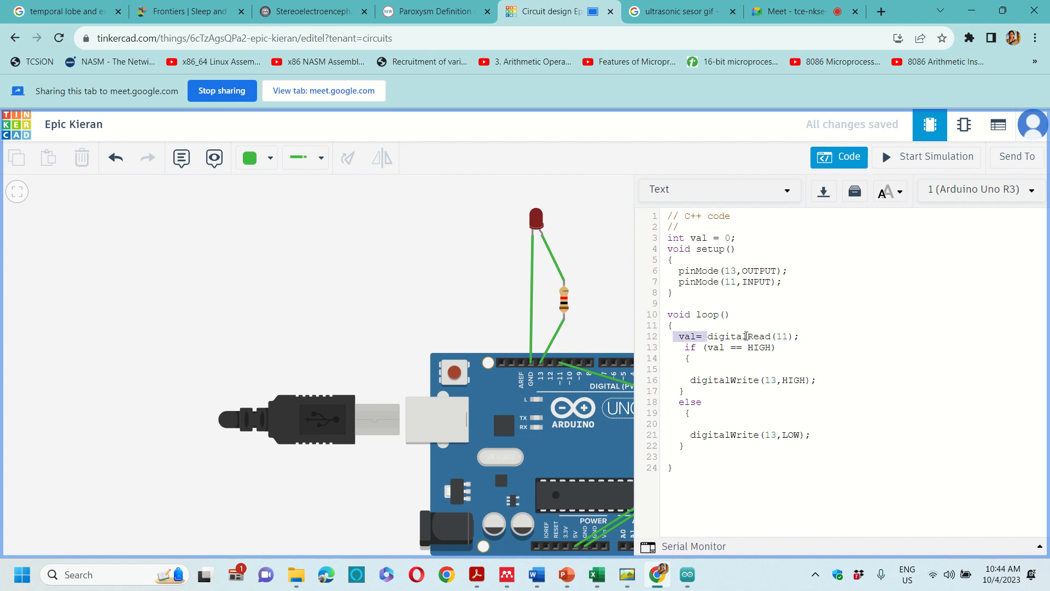
drag(783, 347, 673, 349)
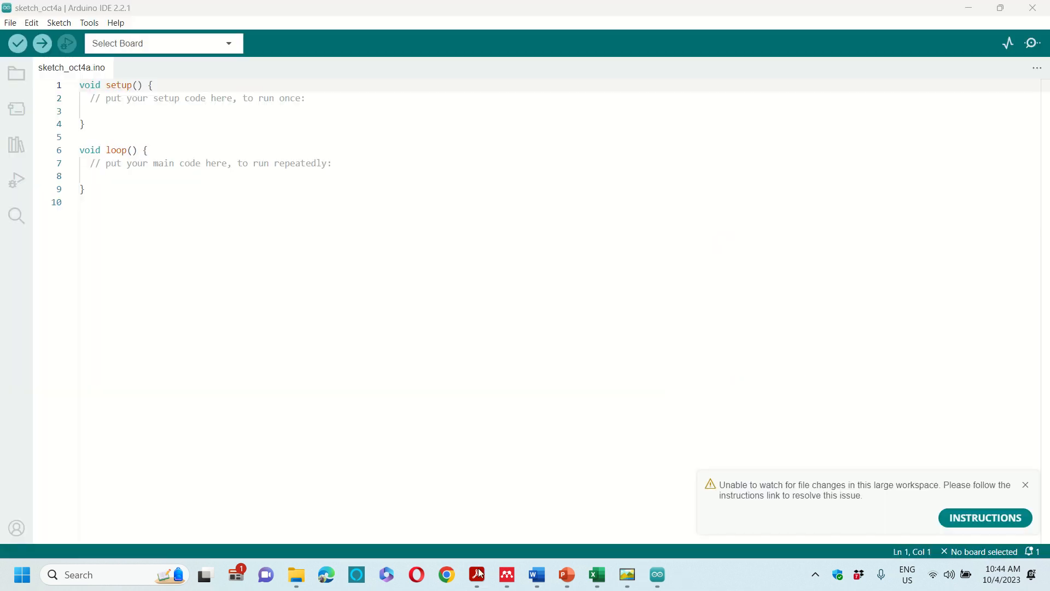
Step: Reopen Google Chrome with the presenter's profile and restore the previously open pages
click(447, 575)
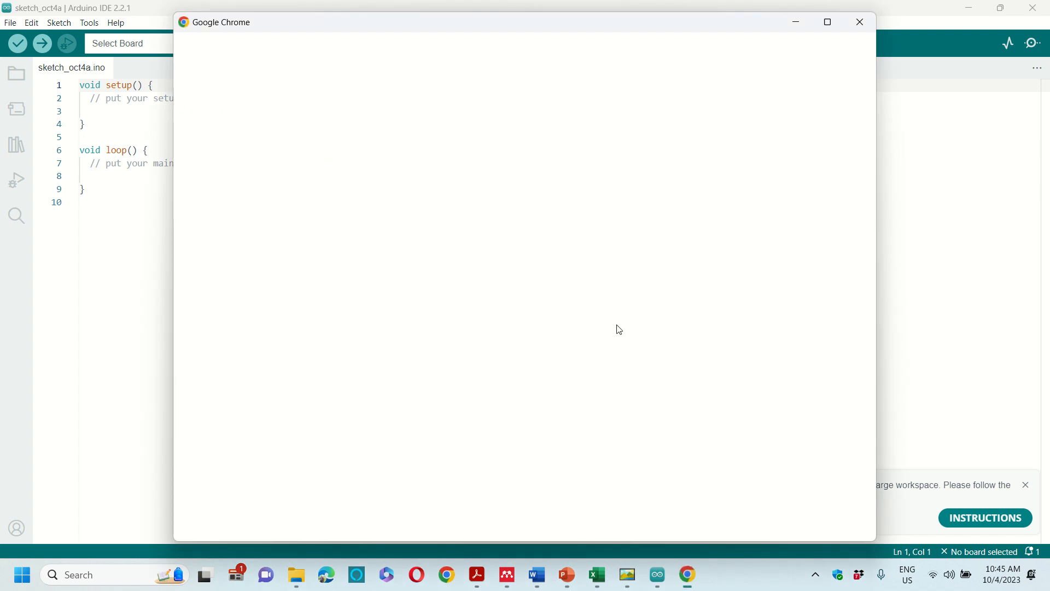
click(705, 285)
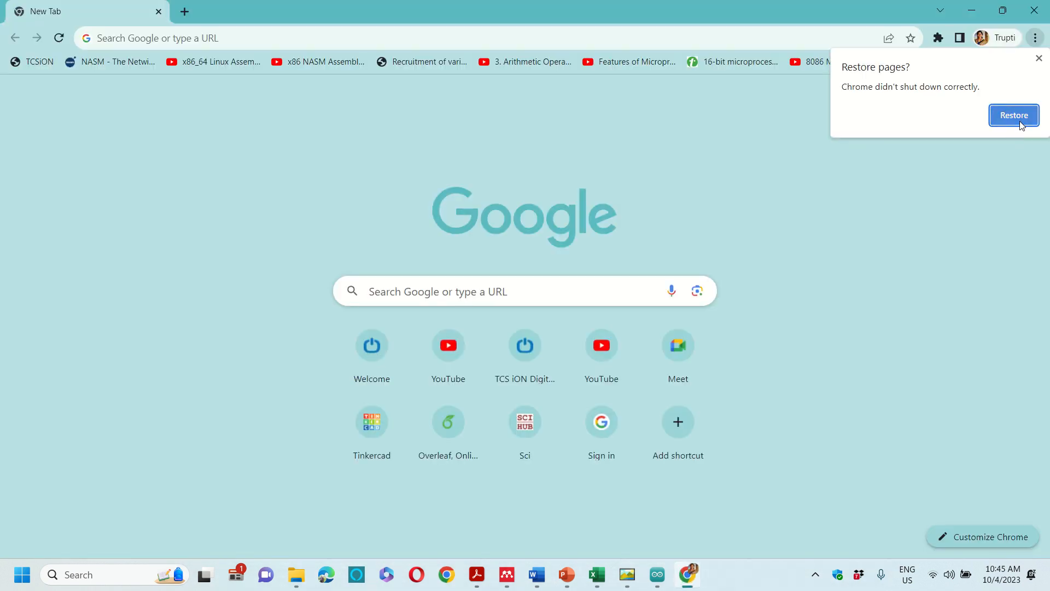
click(1020, 124)
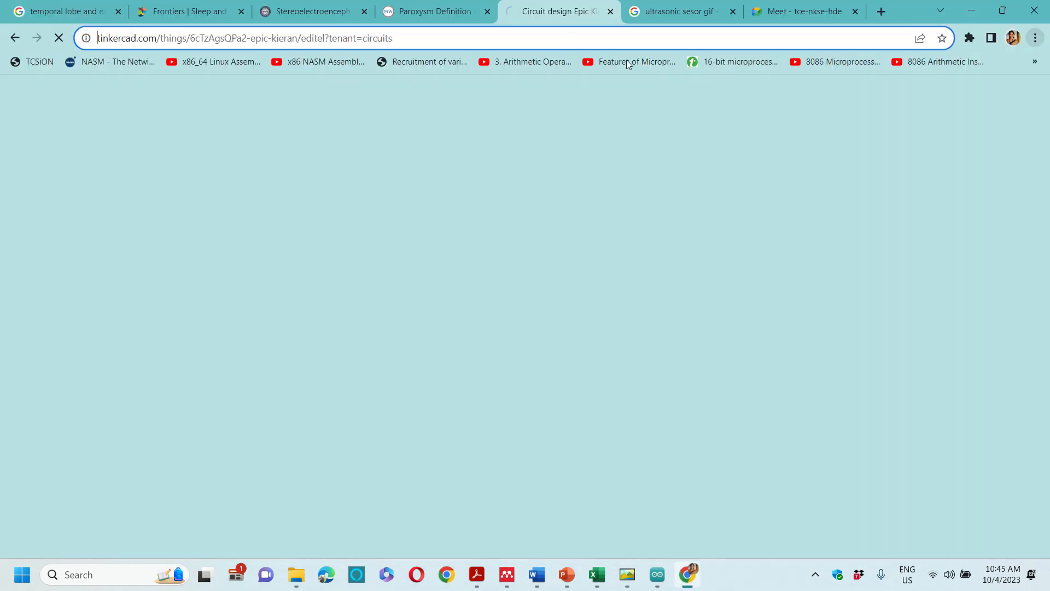
Step: Rejoin the Google Meet call with the camera and microphone off, and switch the microphone on once inside
key(ctrl+Tab)
key(ctrl+Tab)
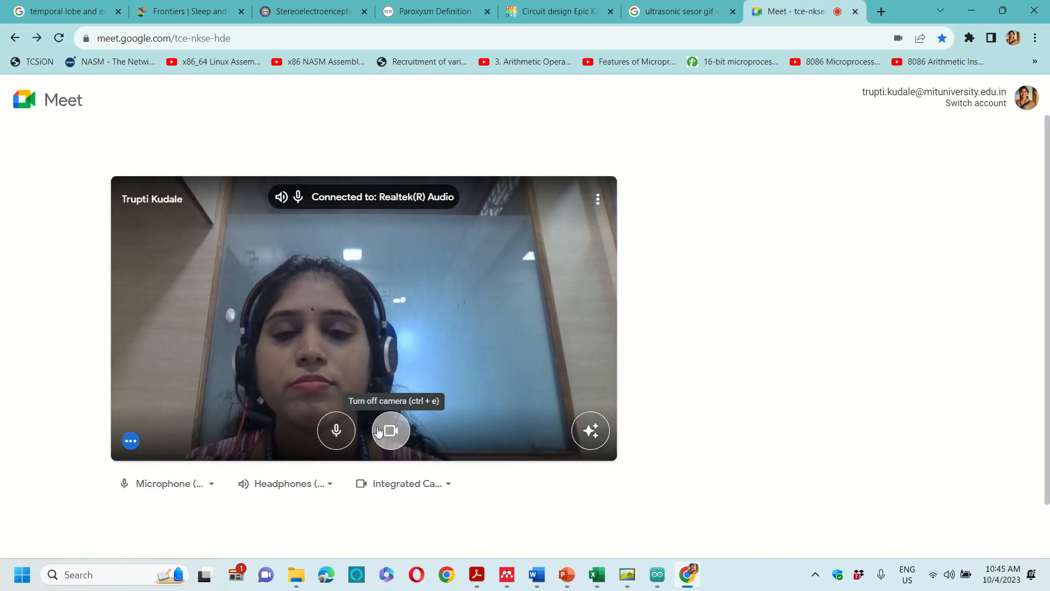
click(393, 430)
click(340, 434)
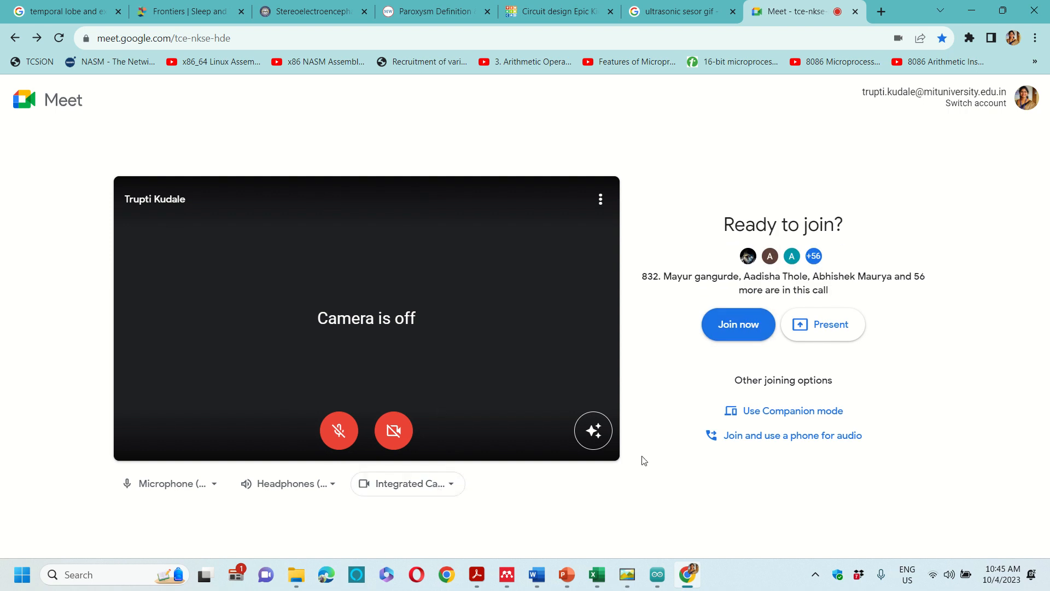
click(749, 339)
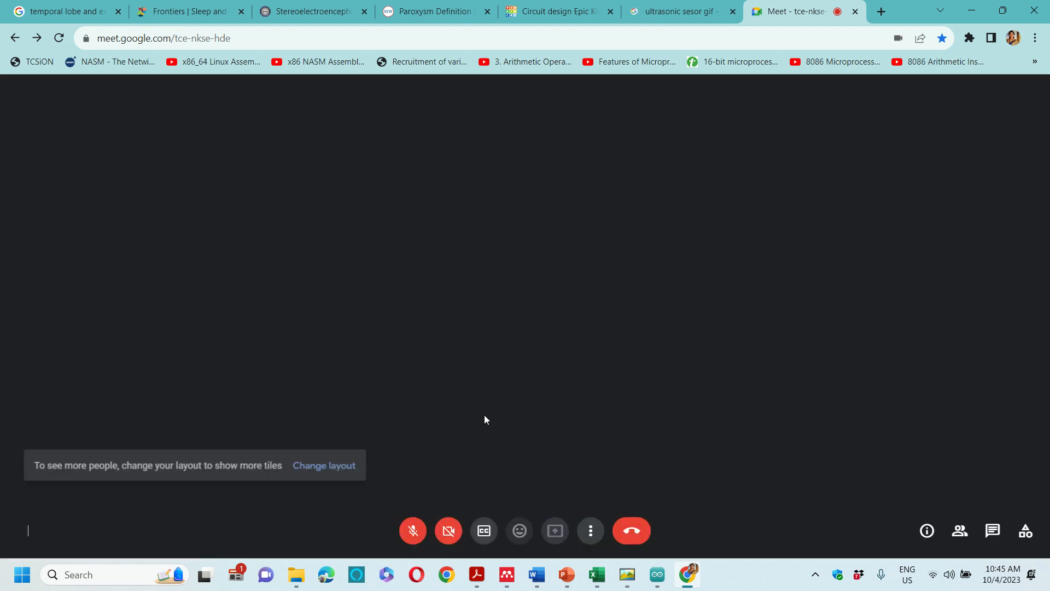
click(396, 531)
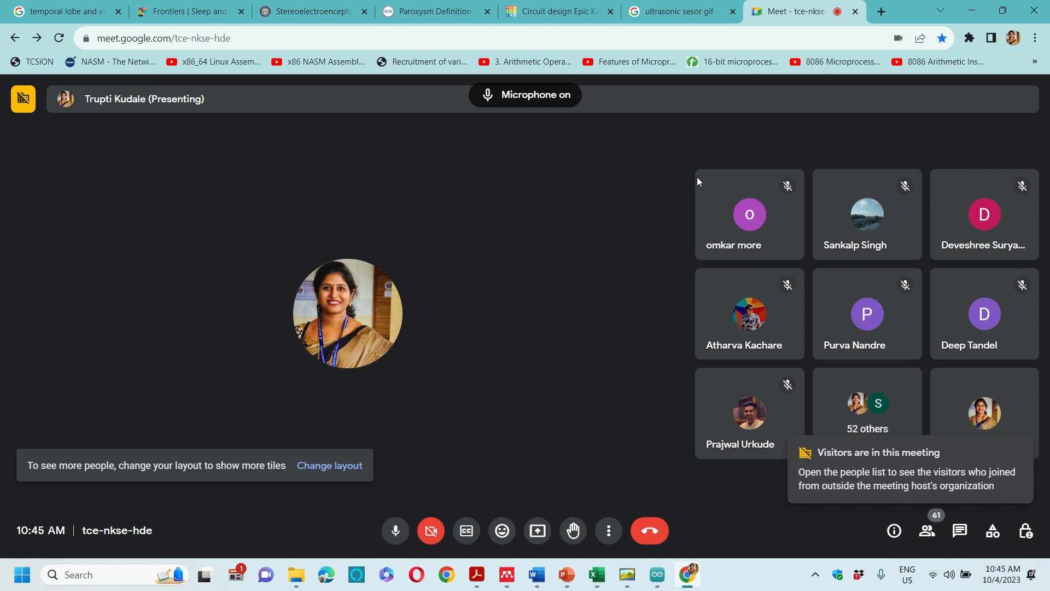
Step: Take over presenting in the Google Meet call by sharing the Circuit design Epic Kieran Tinkercad tab
click(592, 15)
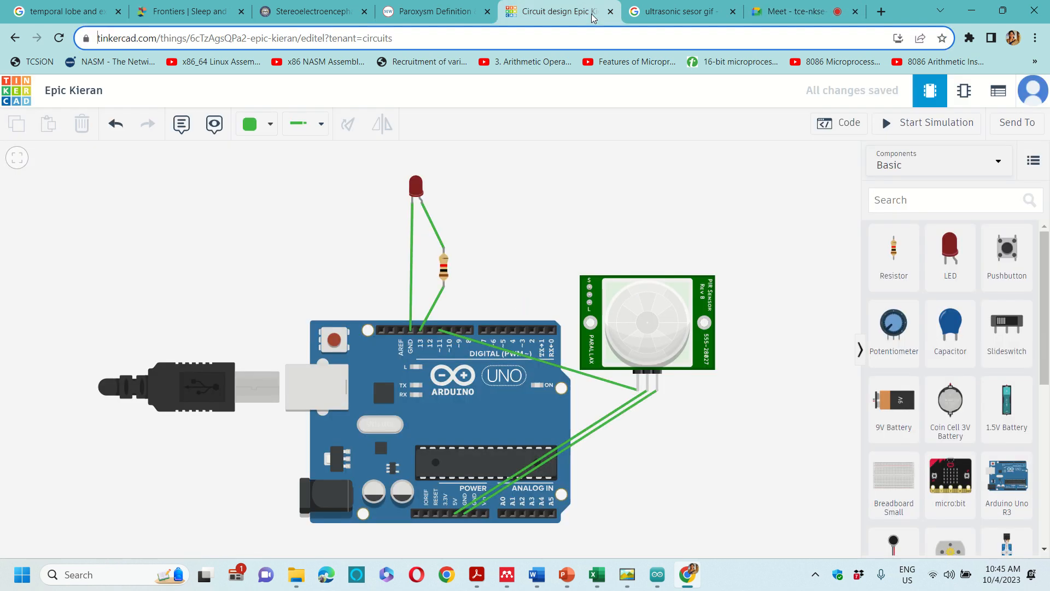
click(811, 20)
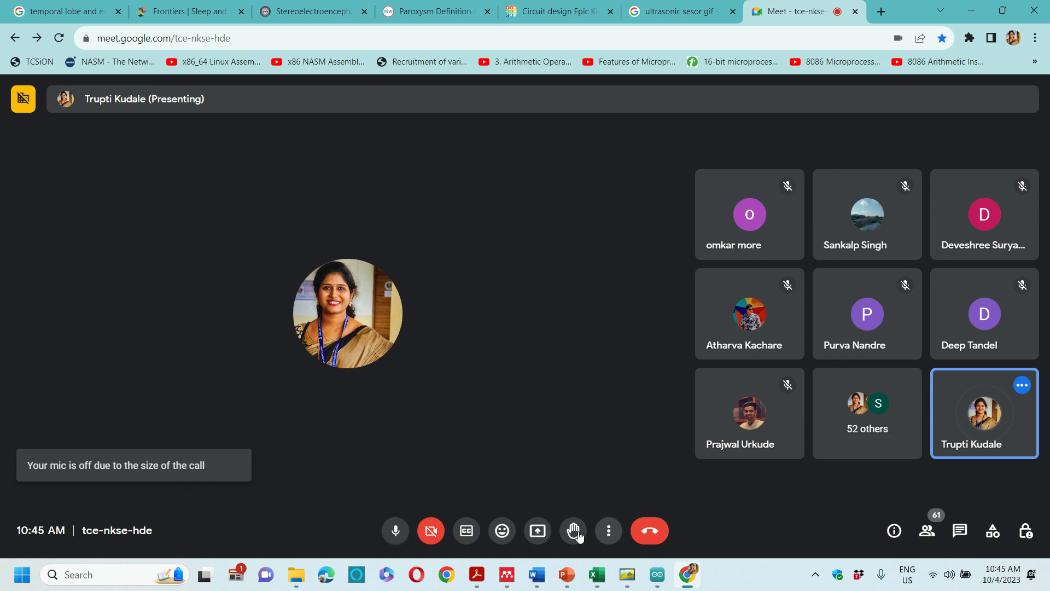
click(538, 531)
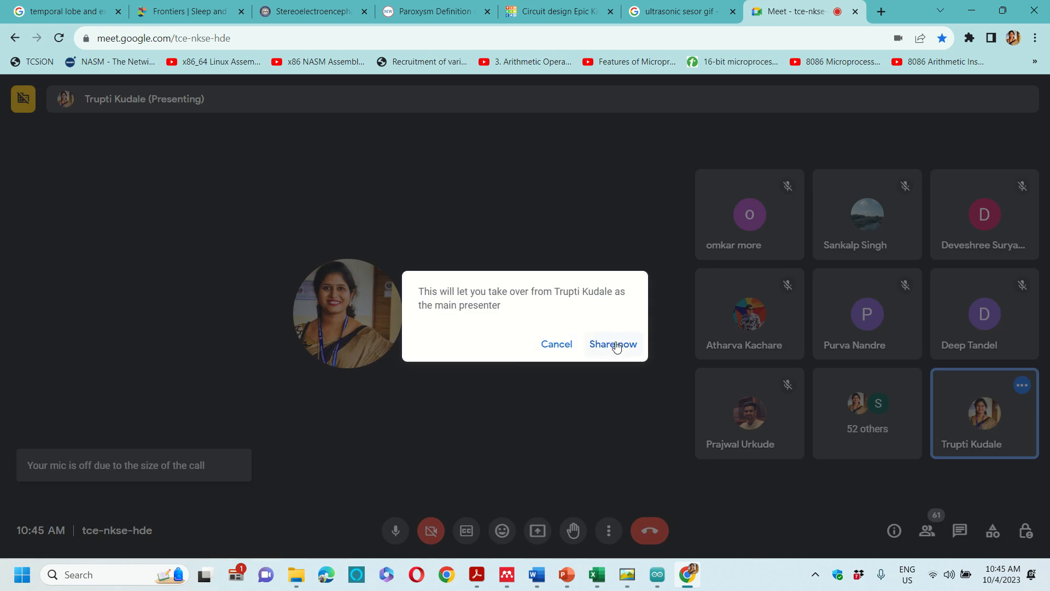
click(614, 344)
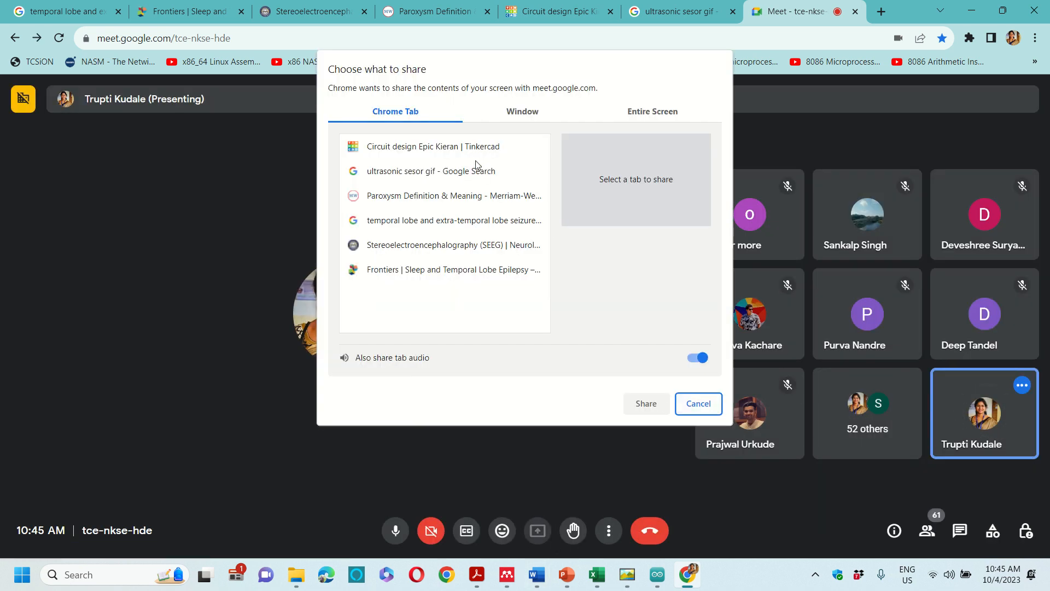
click(479, 153)
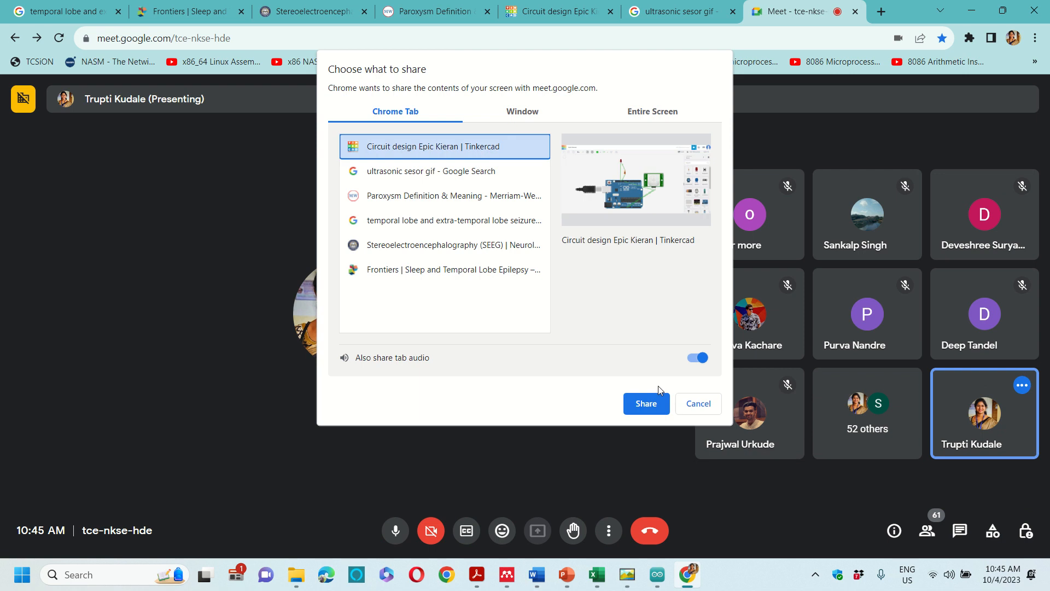
click(649, 405)
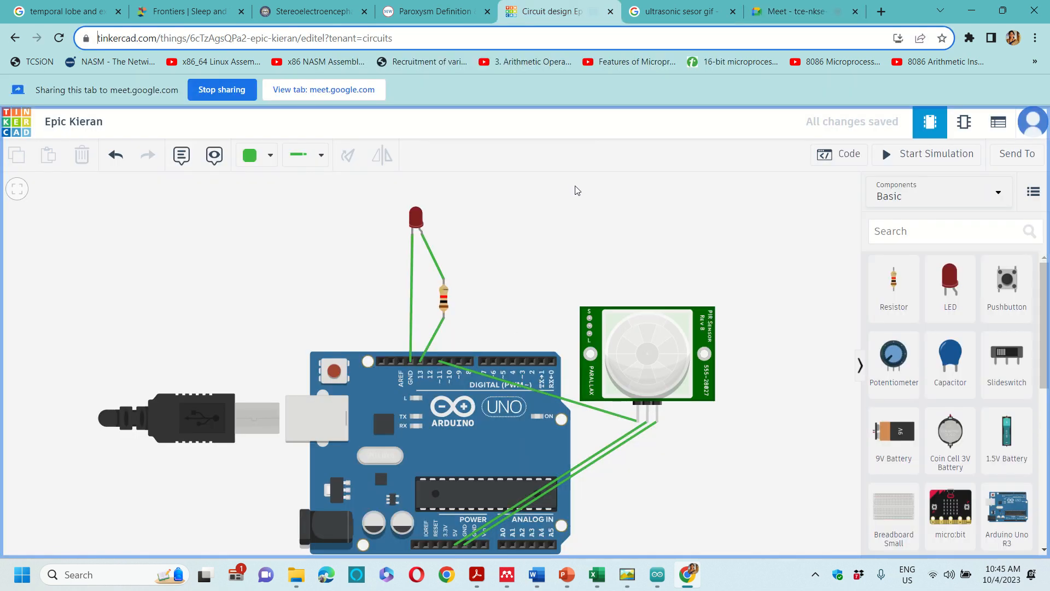
Step: Show the code and examine the val == HIGH condition and the digitalWrite calls for pin 13 in both branches
scroll(577, 190, down, 4)
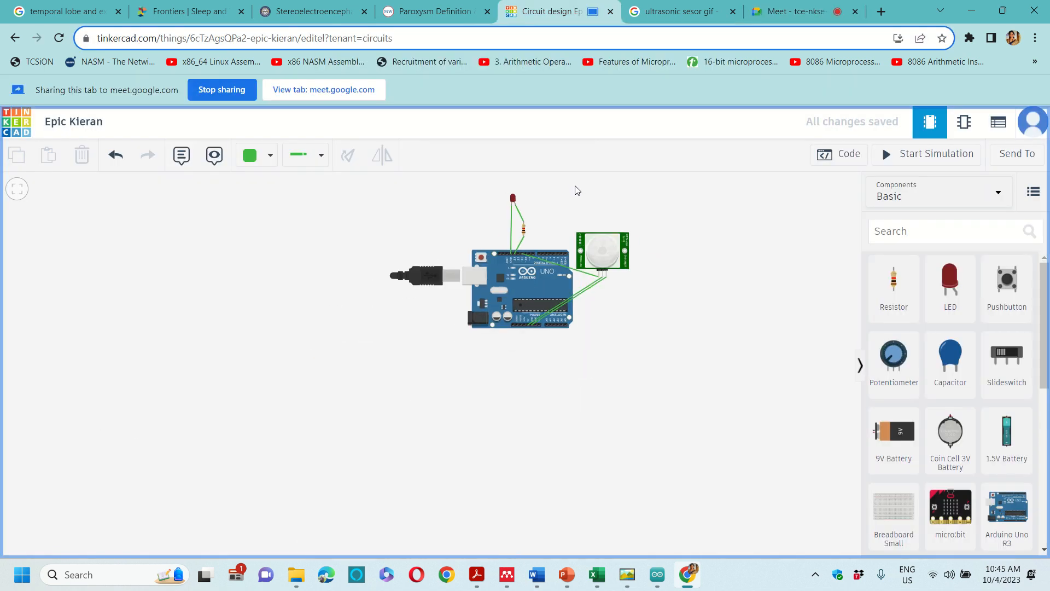
scroll(577, 190, up, 3)
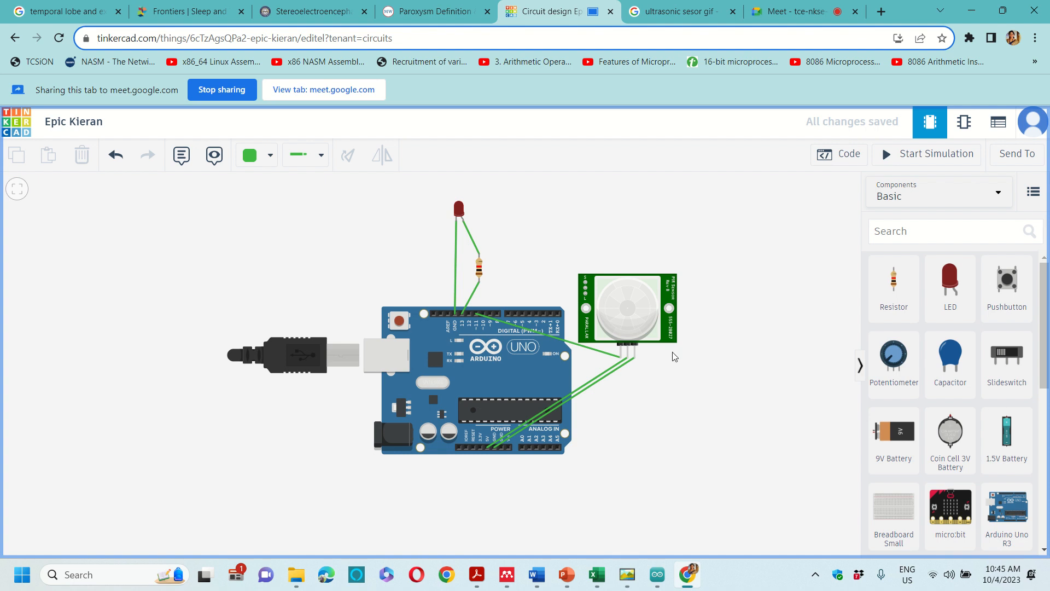
click(841, 154)
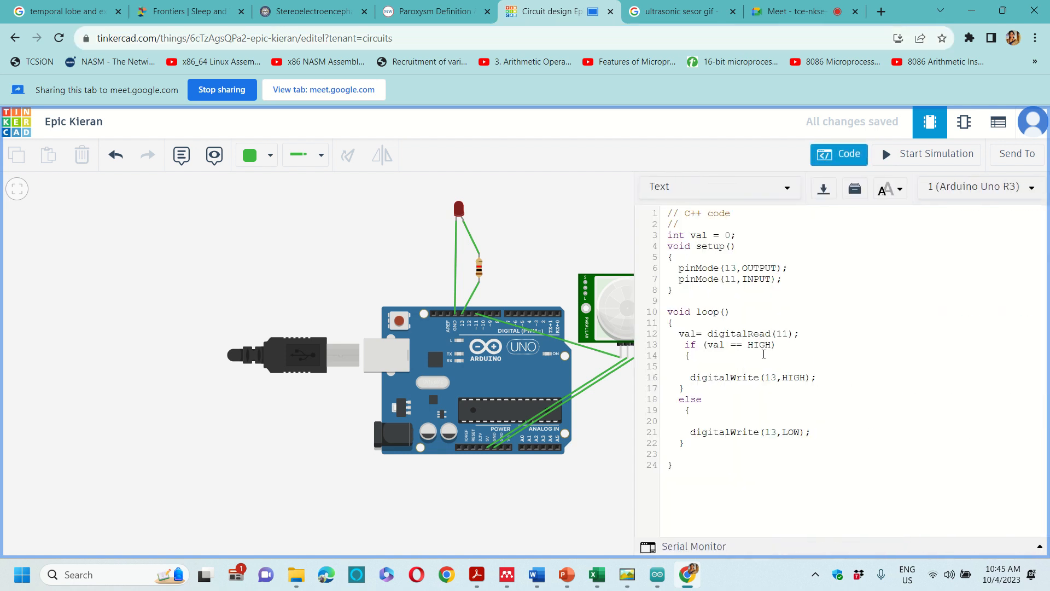
drag(684, 345, 781, 348)
drag(824, 386, 670, 379)
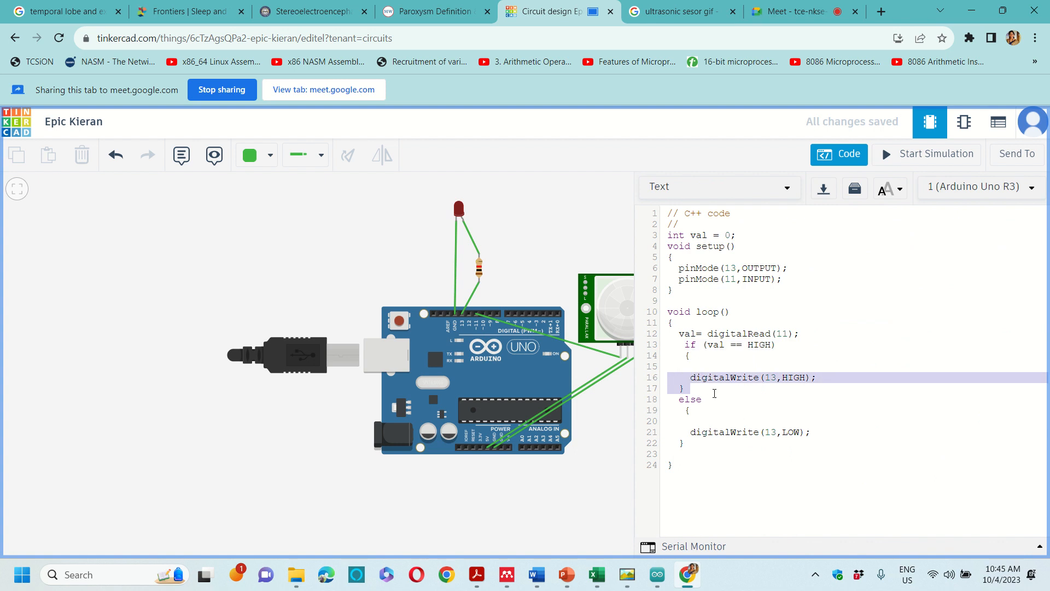
click(715, 393)
mouse_move(822, 426)
mouse_down()
mouse_move(711, 438)
mouse_move(822, 434)
mouse_up()
click(822, 435)
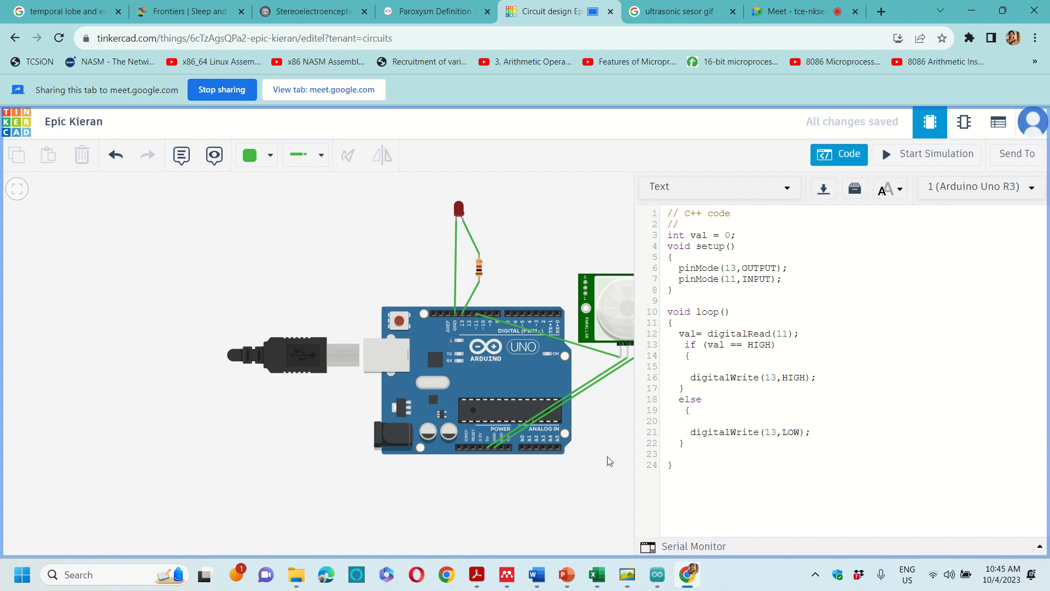
Step: Hide the code, start the simulation and select the PIR sensor to show its detection zone
click(845, 155)
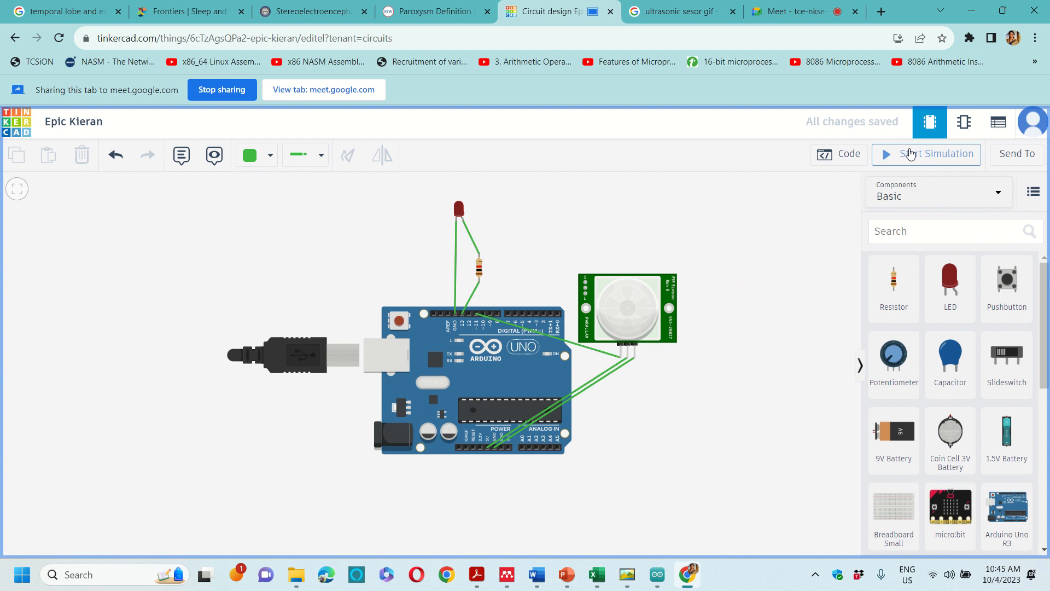
click(911, 154)
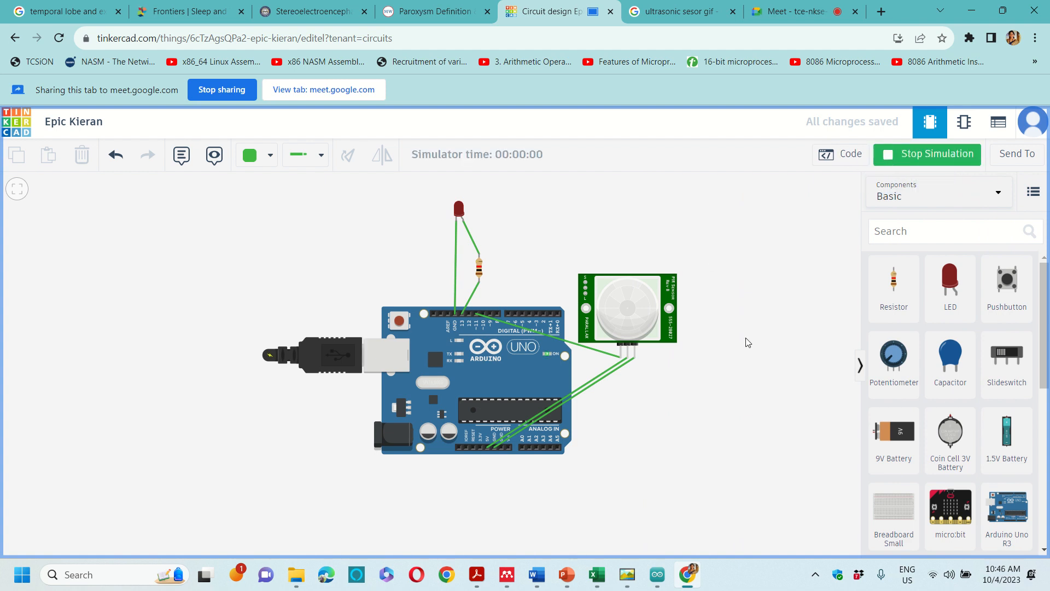
click(629, 318)
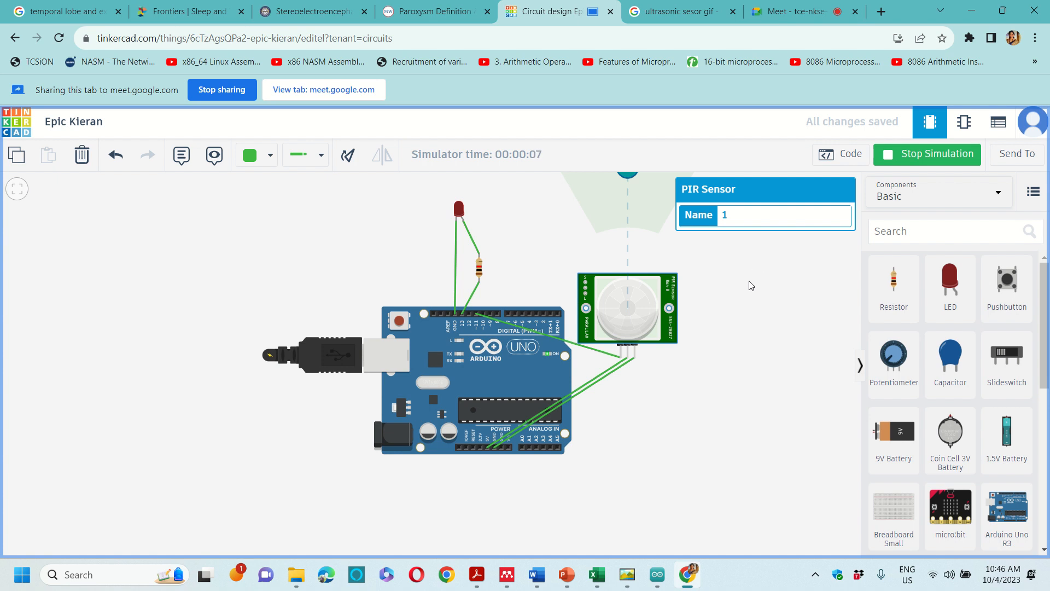
scroll(750, 286, down, 5)
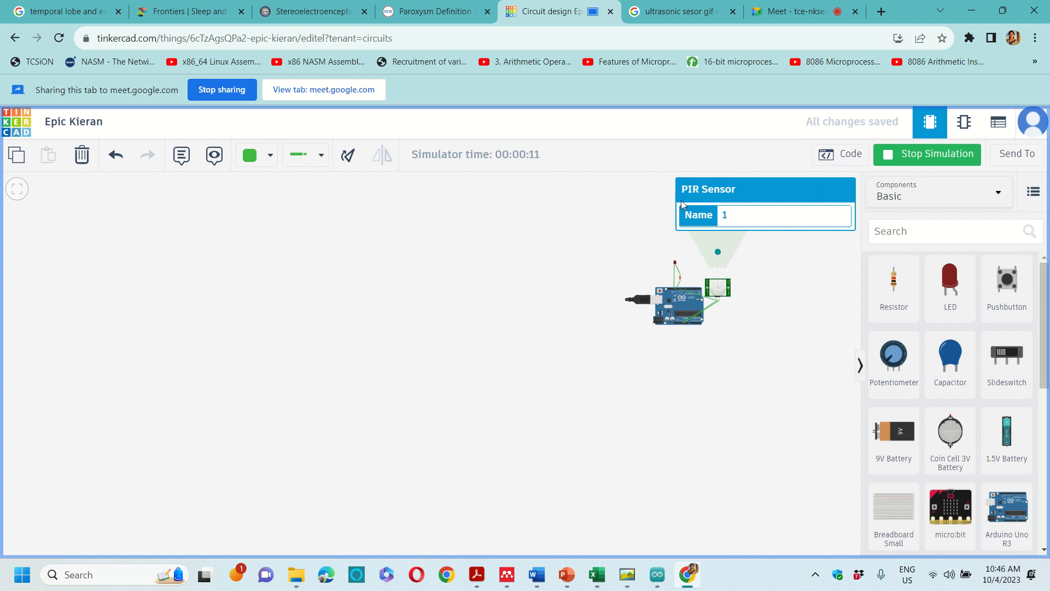
click(695, 307)
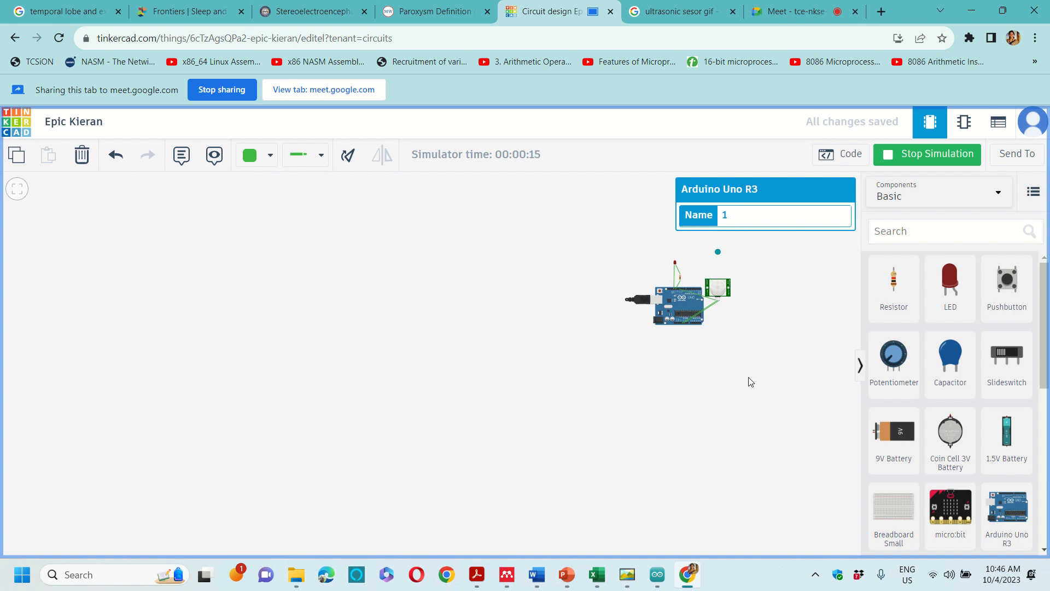
scroll(751, 381, up, 5)
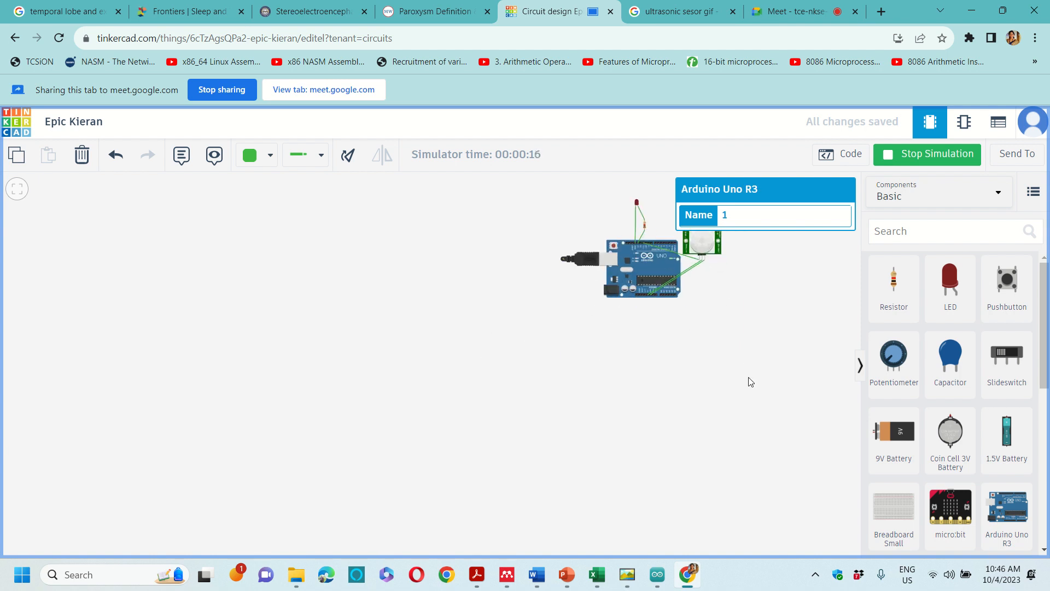
click(652, 351)
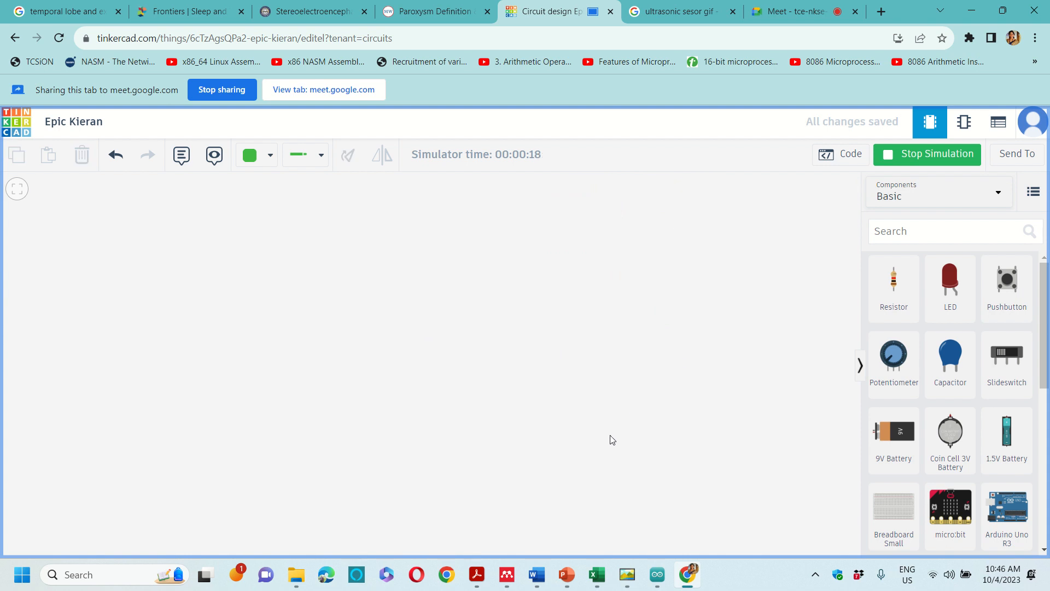
scroll(612, 439, down, 5)
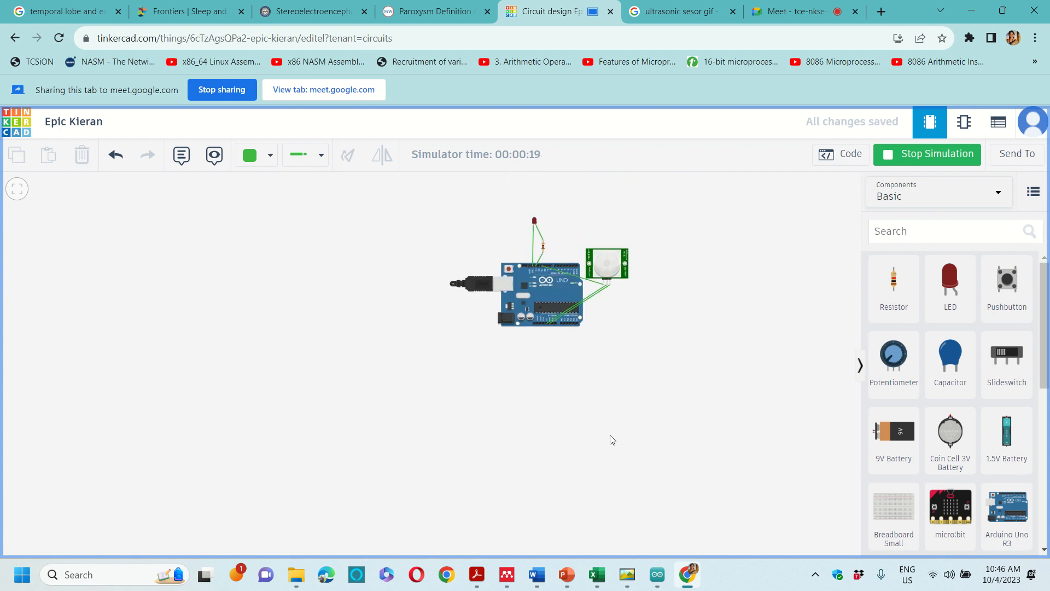
click(556, 311)
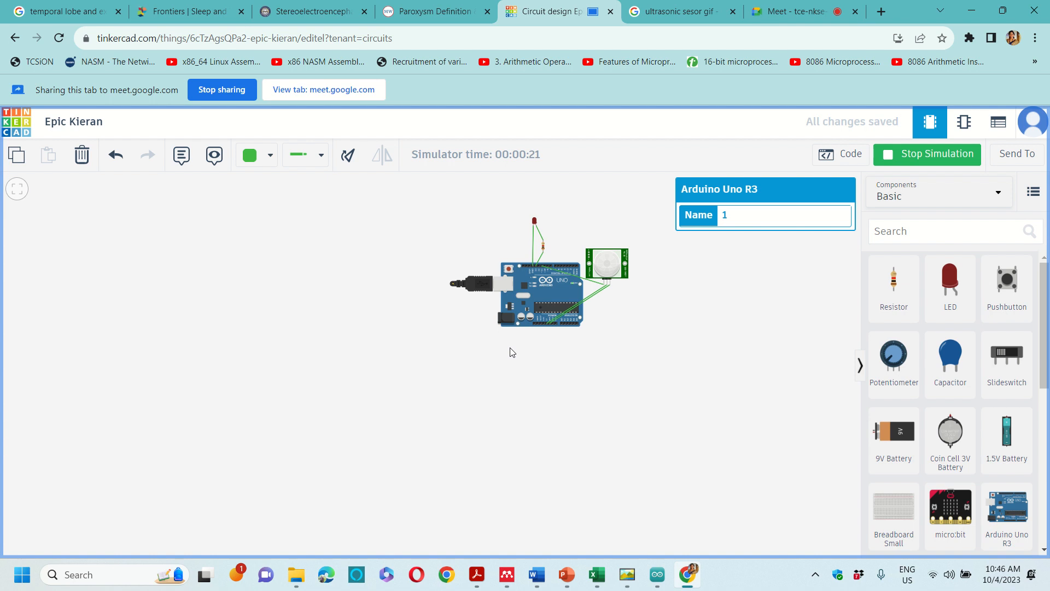
scroll(511, 351, up, 2)
scroll(511, 352, up, 4)
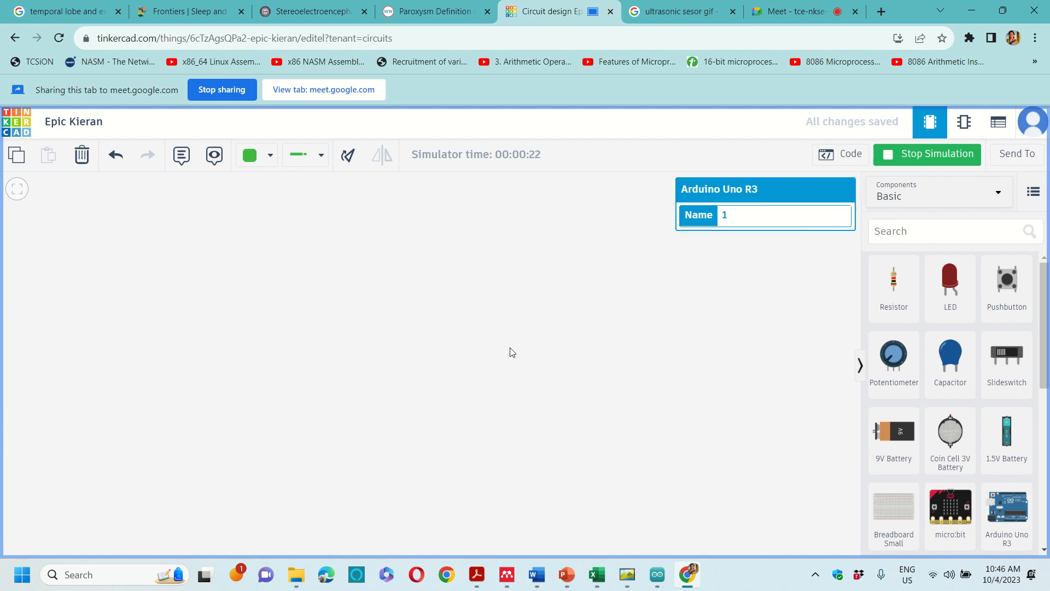
scroll(511, 351, down, 1)
scroll(512, 352, down, 5)
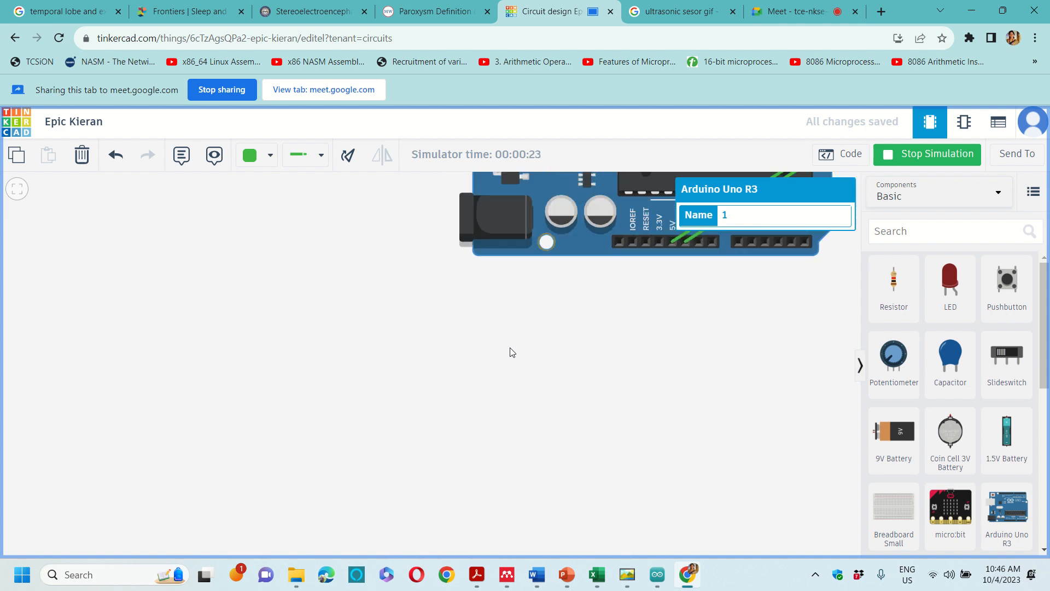
scroll(511, 352, down, 4)
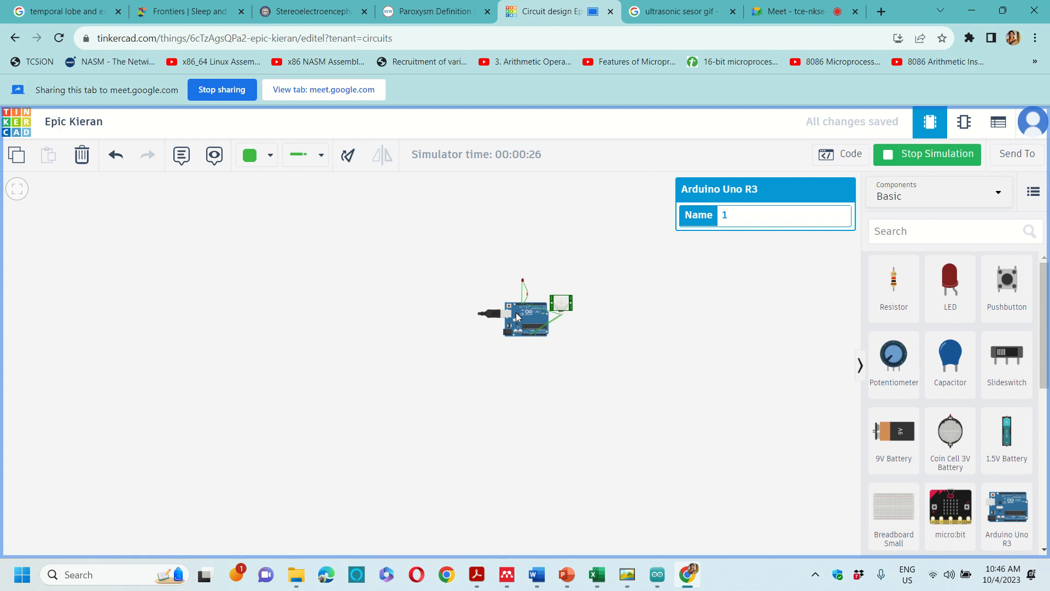
click(299, 417)
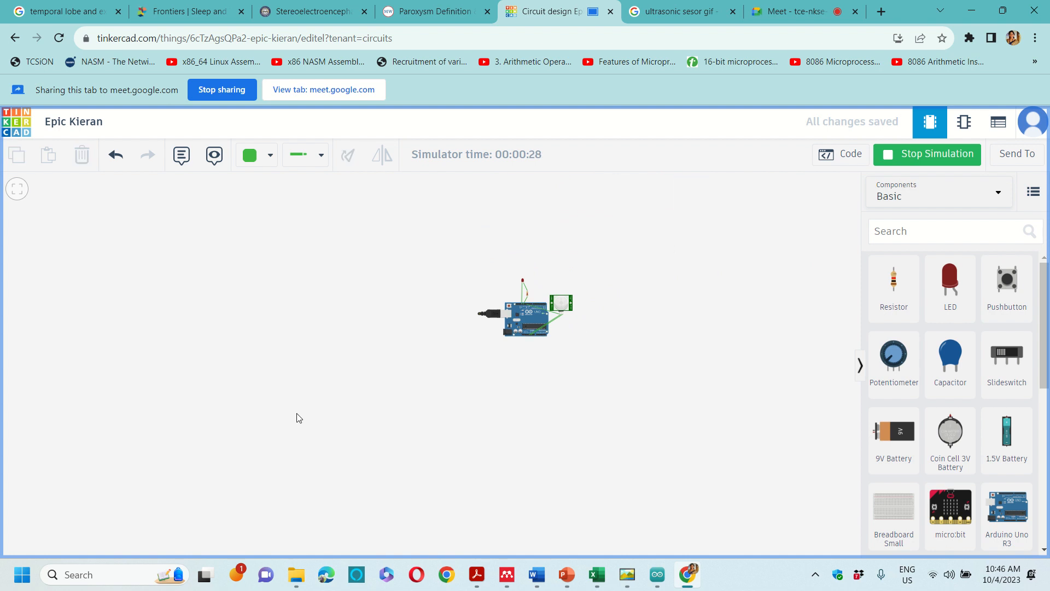
scroll(298, 417, up, 3)
scroll(298, 417, down, 2)
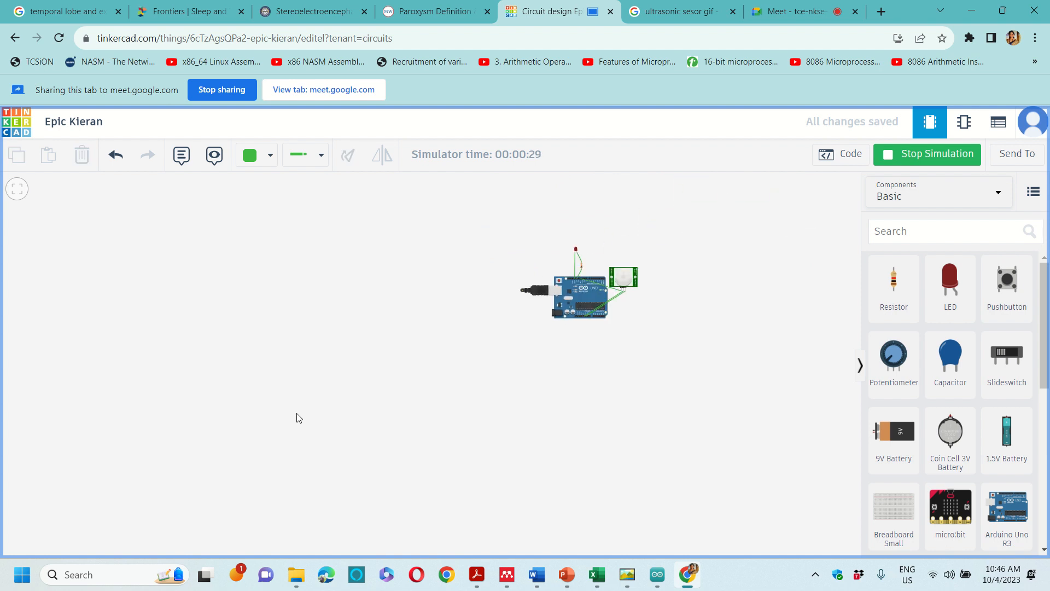
click(577, 297)
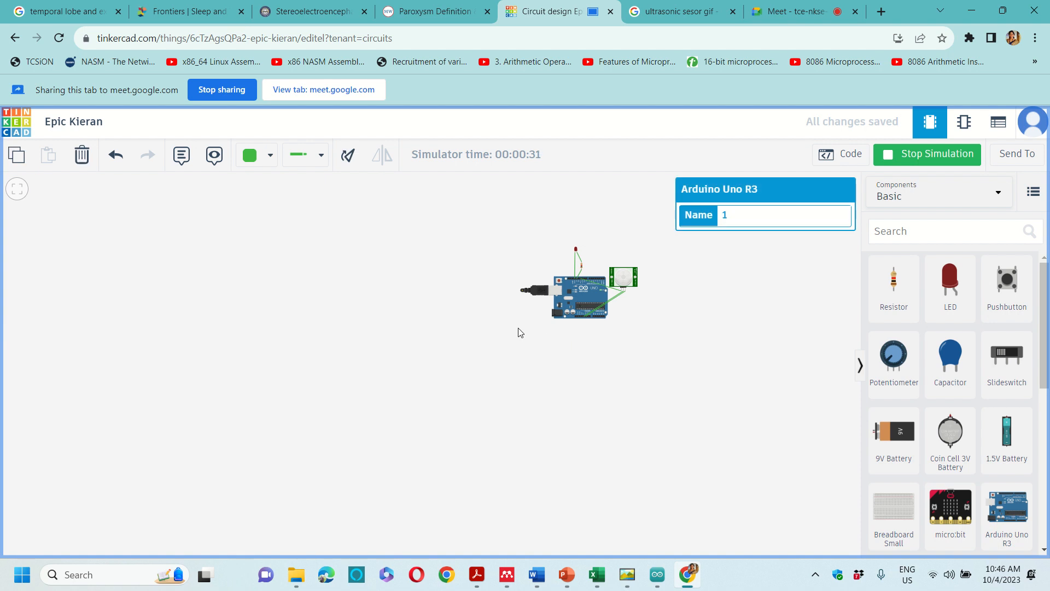
Step: Select the PIR sensor in the running simulation and nudge the motion target inside its detection zone
click(626, 285)
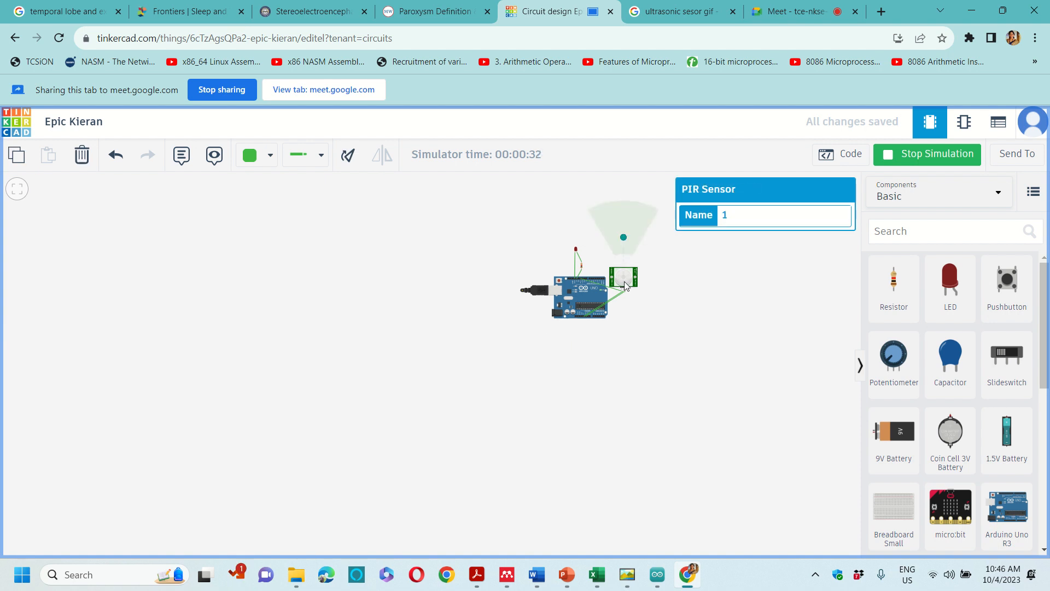
click(624, 236)
click(612, 237)
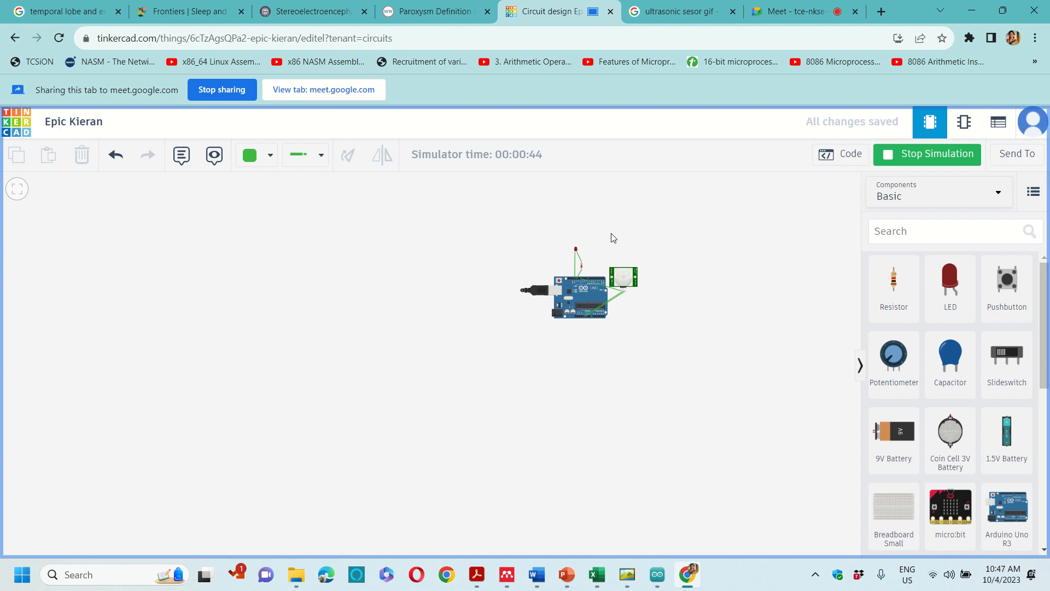
click(624, 279)
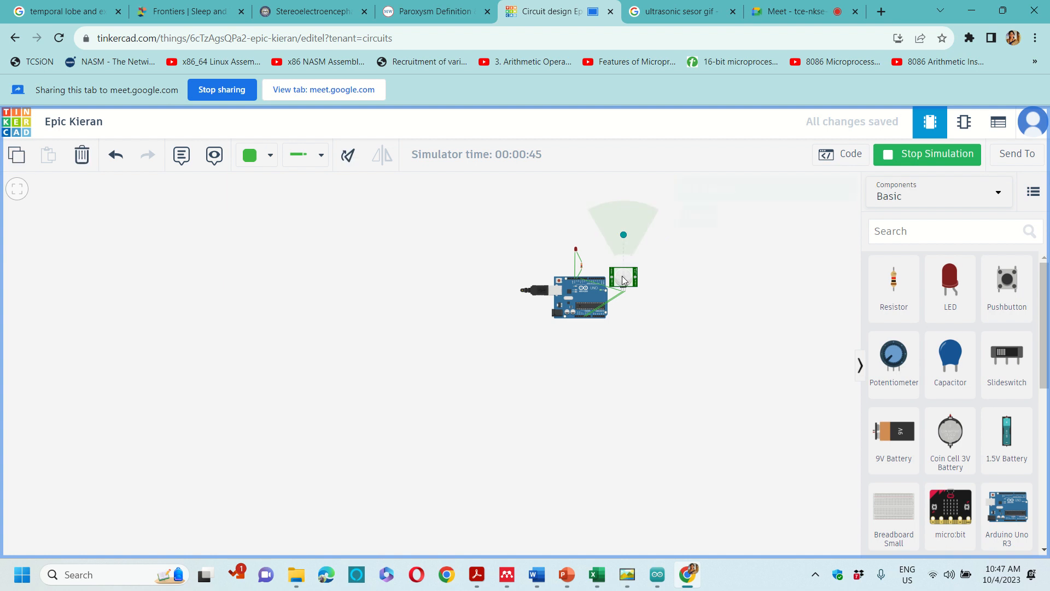
click(613, 238)
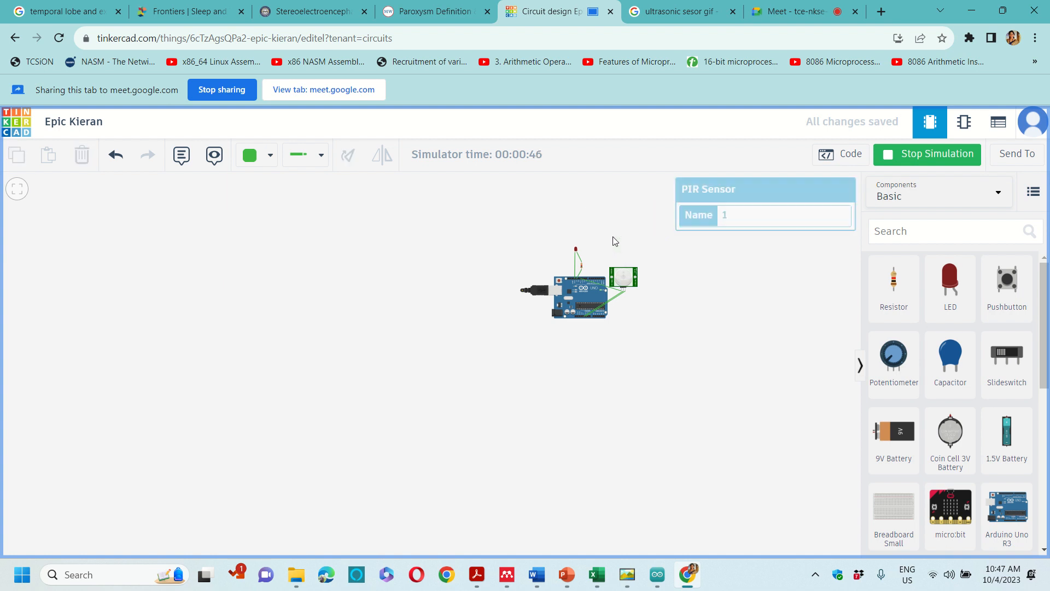
click(624, 278)
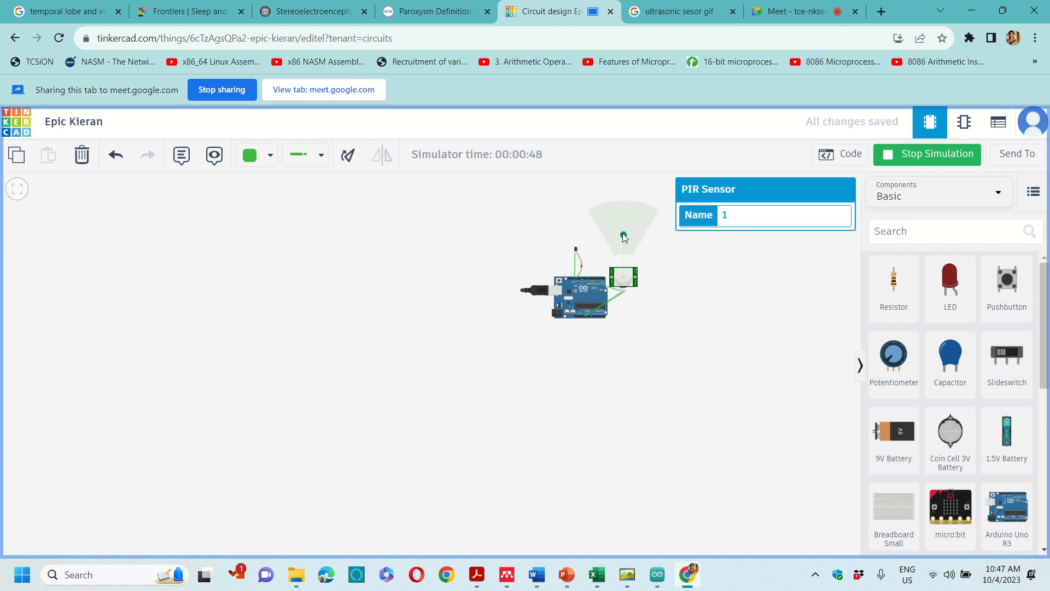
drag(623, 235, 623, 234)
Step: Move the motion target back and forth within the PIR sensor's detection zone while watching the LED, and stop the simulation
scroll(575, 253, up, 3)
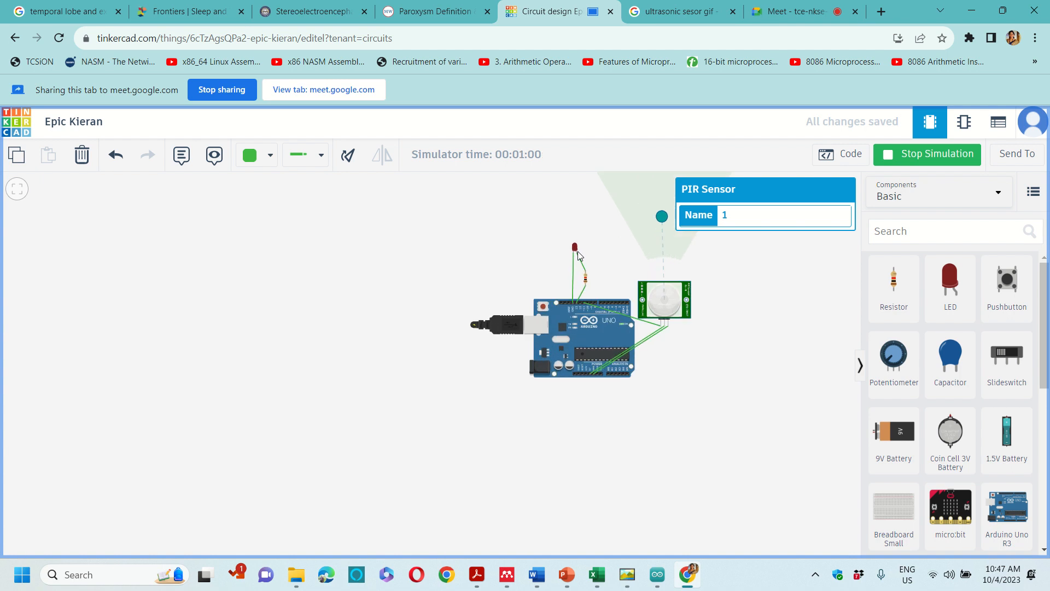
drag(661, 218, 659, 220)
drag(660, 220, 661, 218)
click(641, 218)
click(668, 304)
drag(659, 218, 615, 232)
drag(615, 234, 640, 225)
click(949, 159)
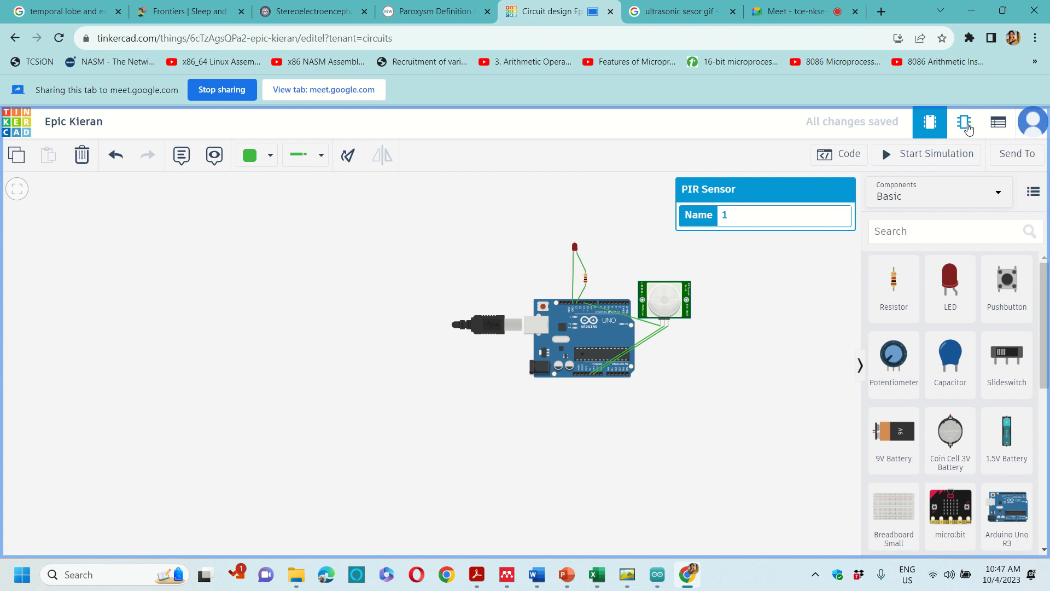
Step: Examine the circuit's schematic wiring and its component list, and return to the circuit view
click(966, 125)
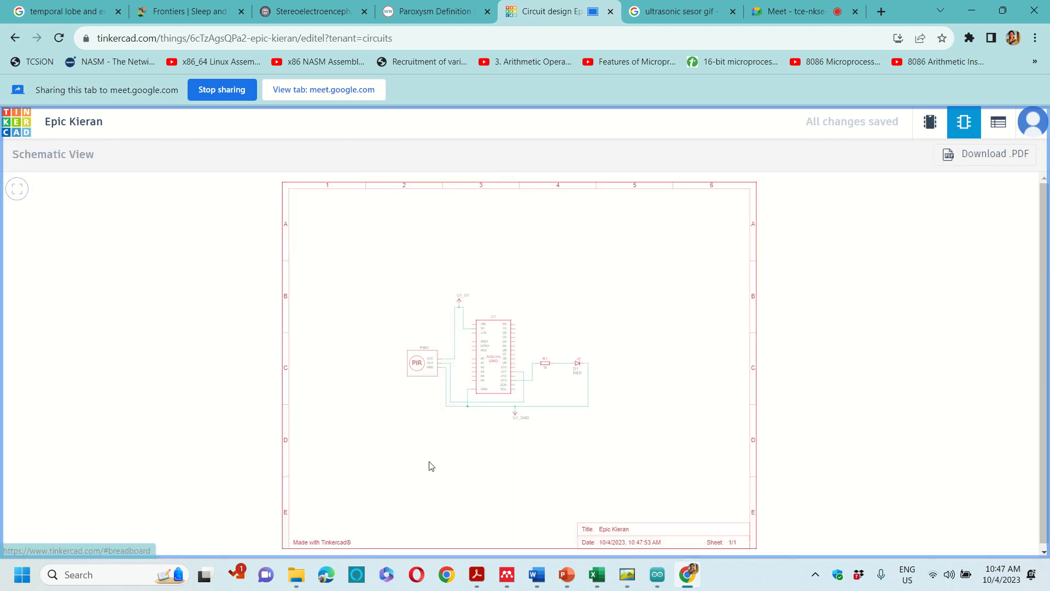
scroll(618, 391, up, 5)
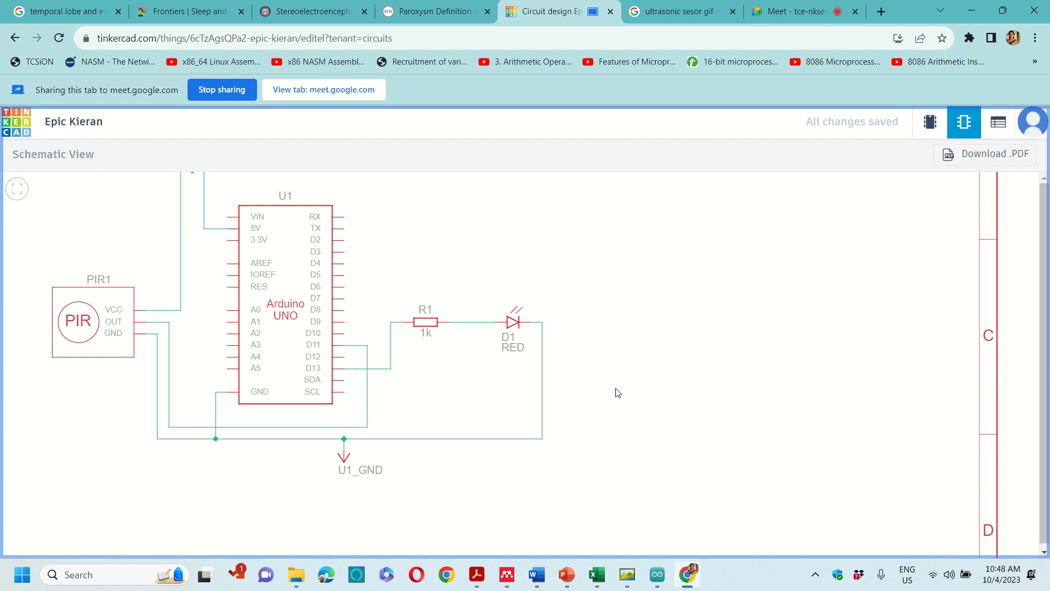
scroll(618, 392, down, 3)
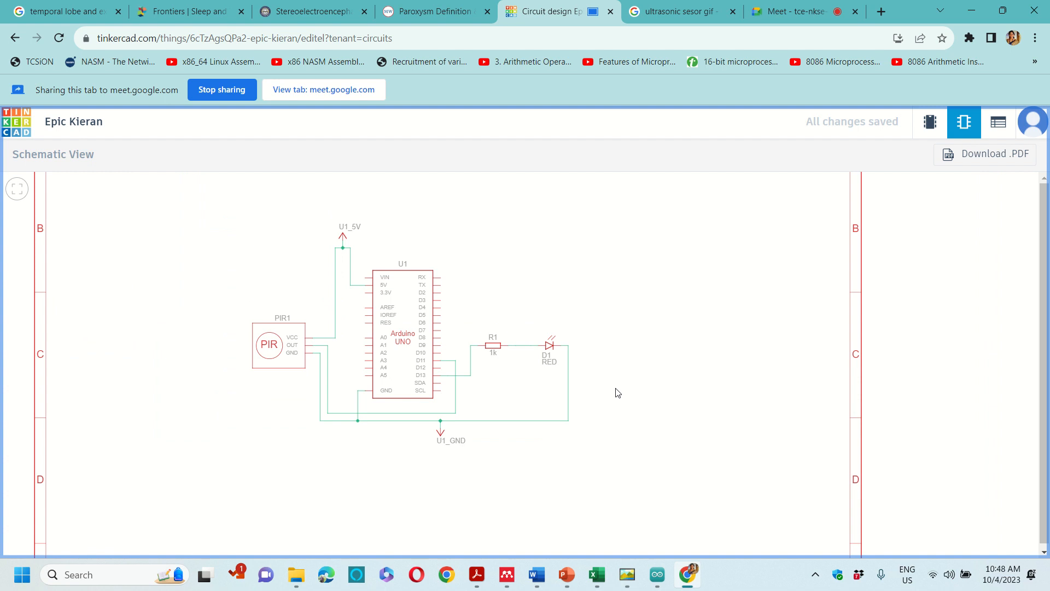
click(1001, 132)
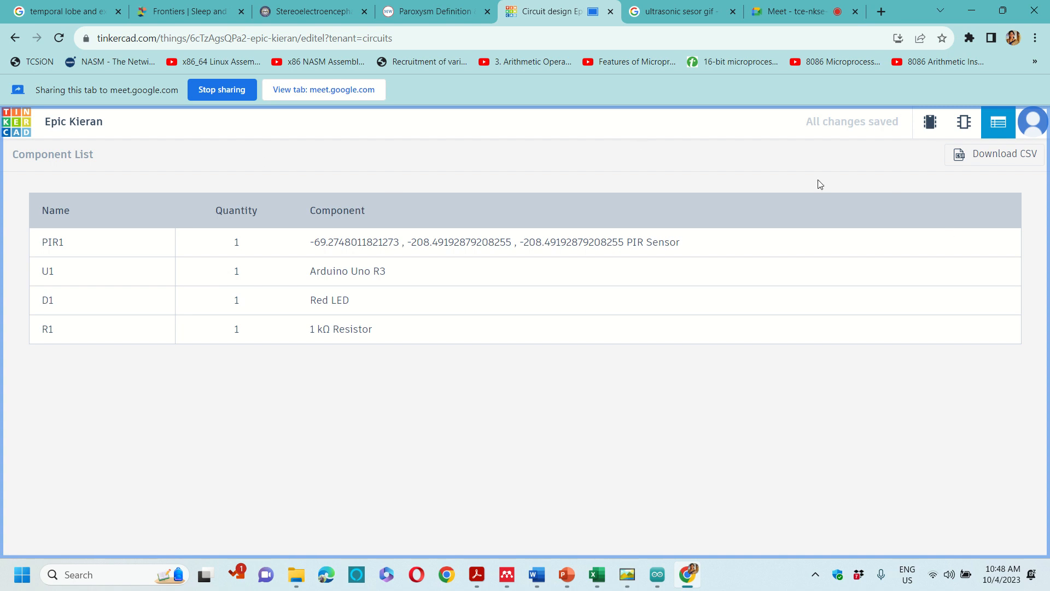
click(930, 130)
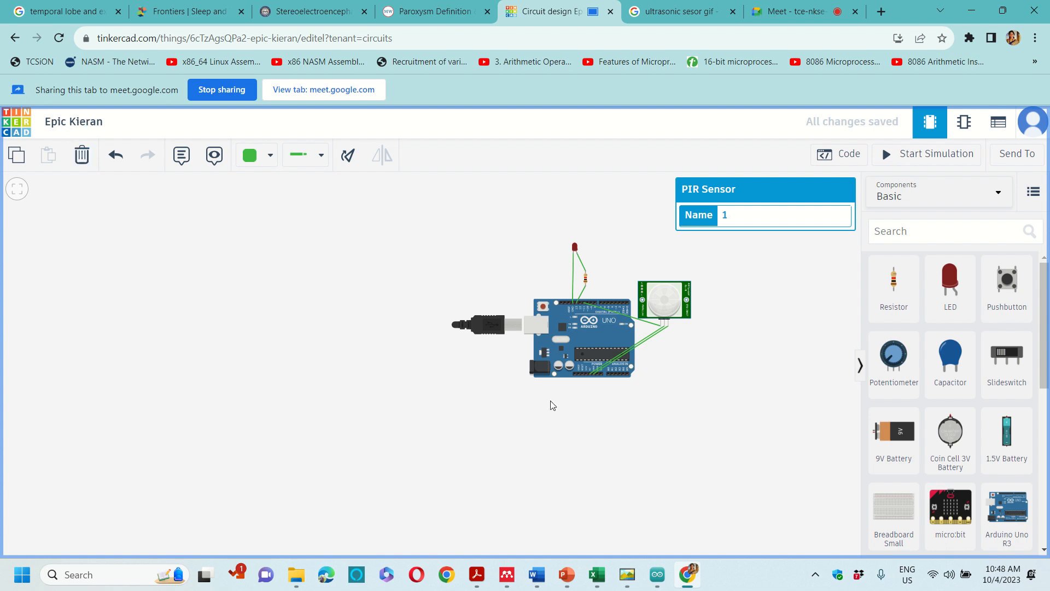
Step: Select the Arduino Uno and the PIR sensor in turn to inspect them in the circuit
click(608, 355)
click(682, 325)
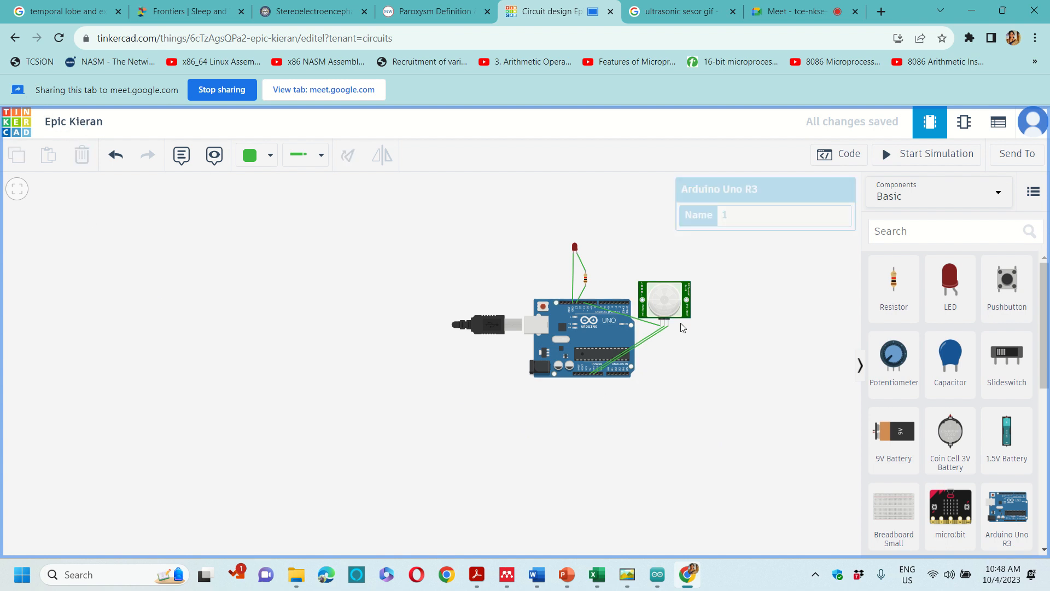
click(680, 317)
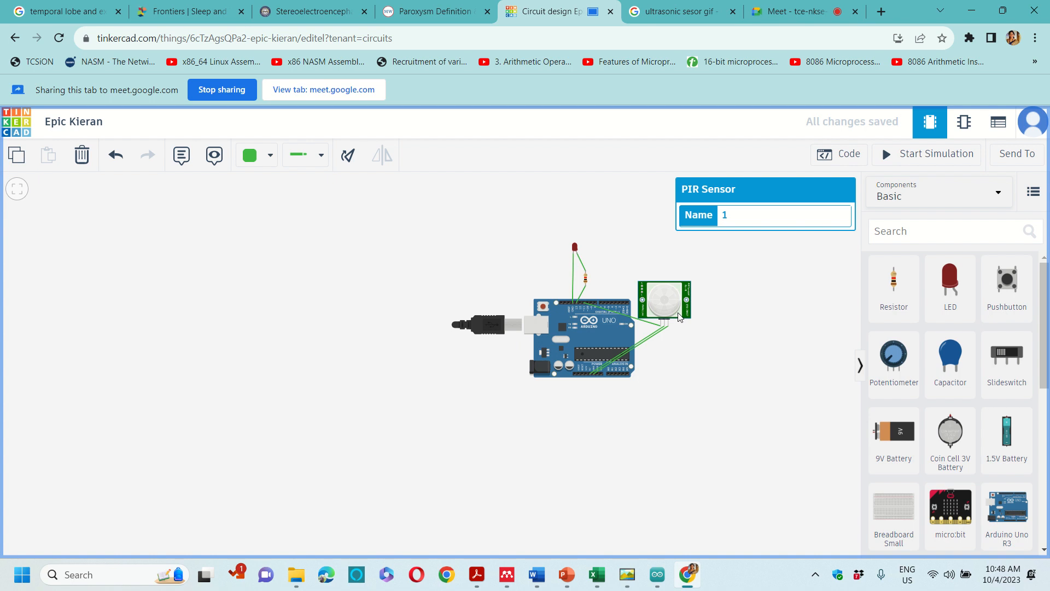